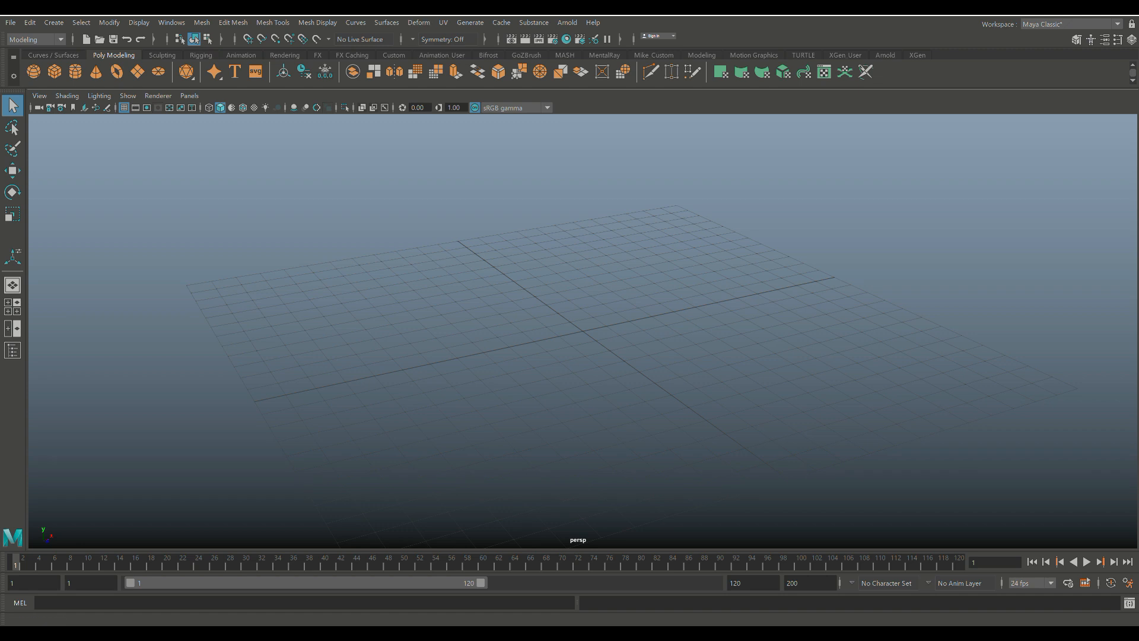
Import HumanBody.ma from the Bipeds folder of the Sculpting Base Meshes examples in the Content Browser, and close the browser.
{"action": "left_click", "coordinate": [470, 22]}
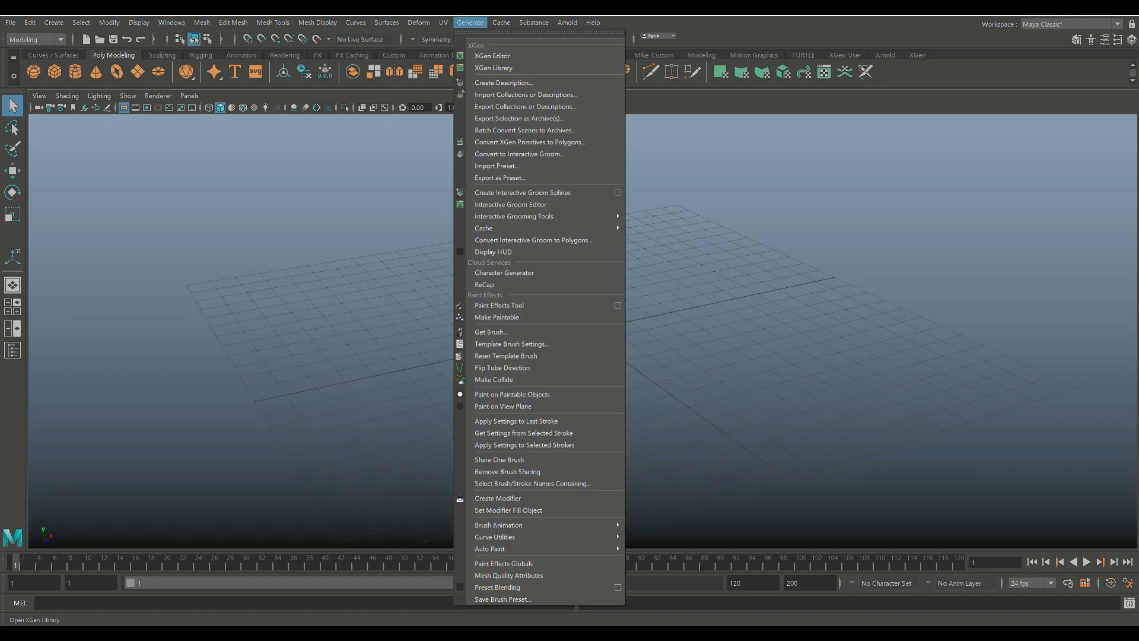
{"action": "left_click", "coordinate": [492, 332]}
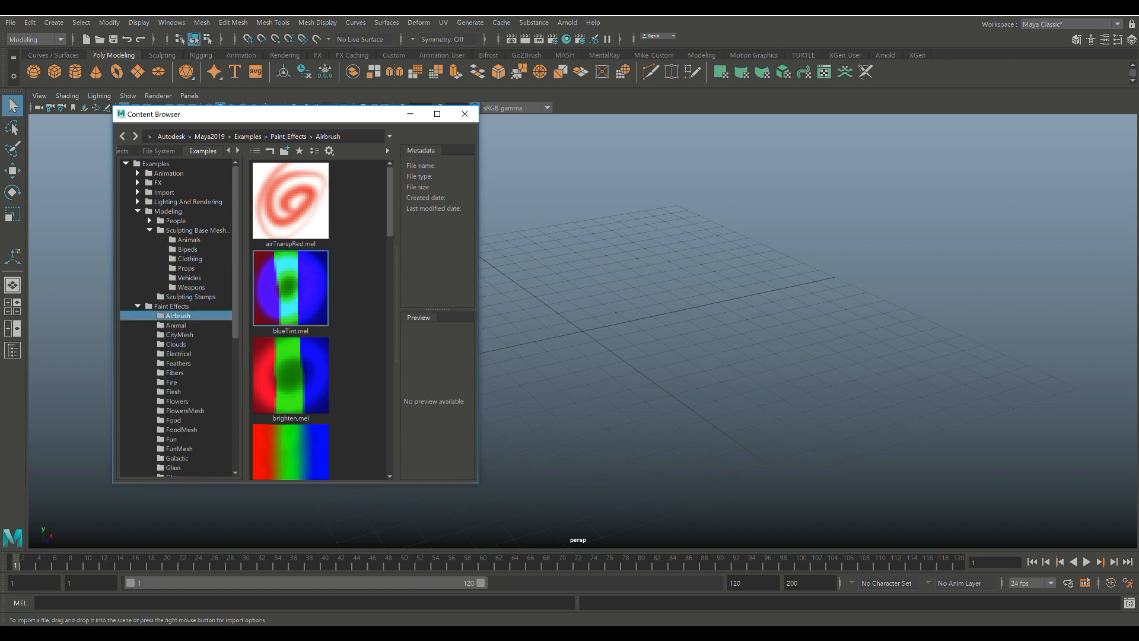
{"action": "left_click", "coordinate": [188, 249]}
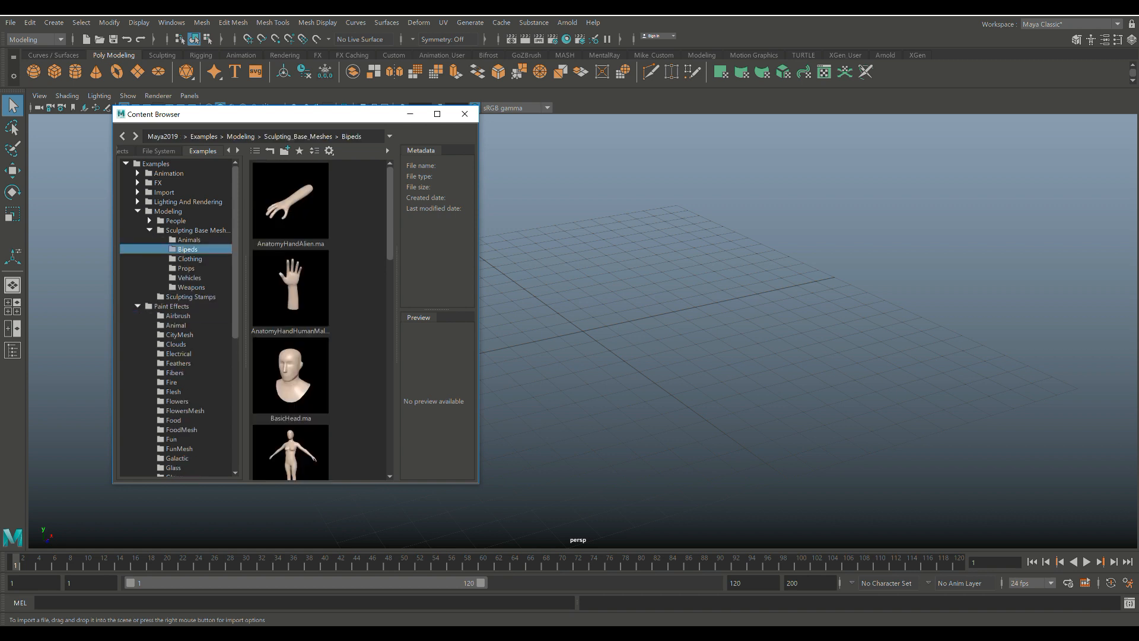
{"action": "scroll", "coordinate": [291, 320], "scroll_direction": "down", "scroll_amount": 10}
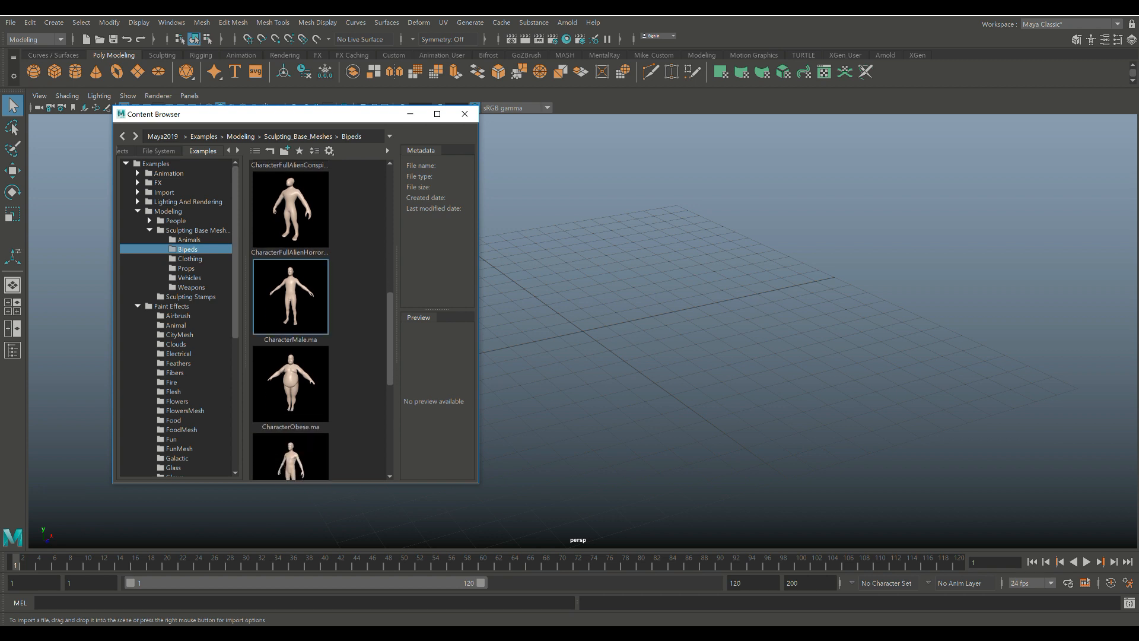
{"action": "scroll", "coordinate": [290, 379], "scroll_direction": "down", "scroll_amount": 2}
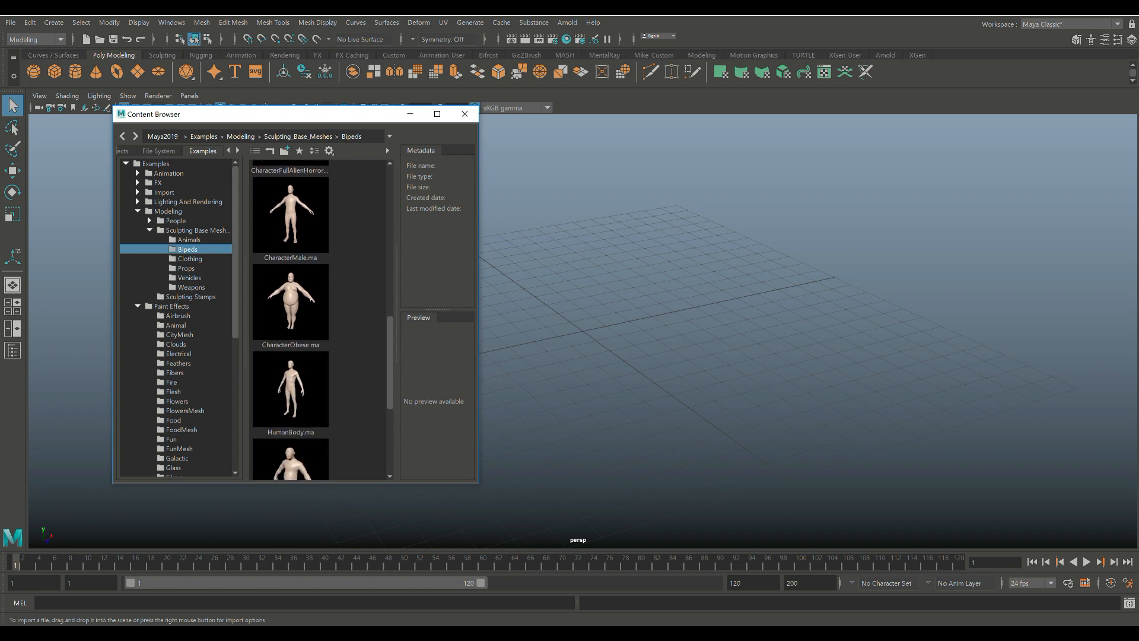
{"action": "scroll", "coordinate": [291, 321], "scroll_direction": "down", "scroll_amount": 1}
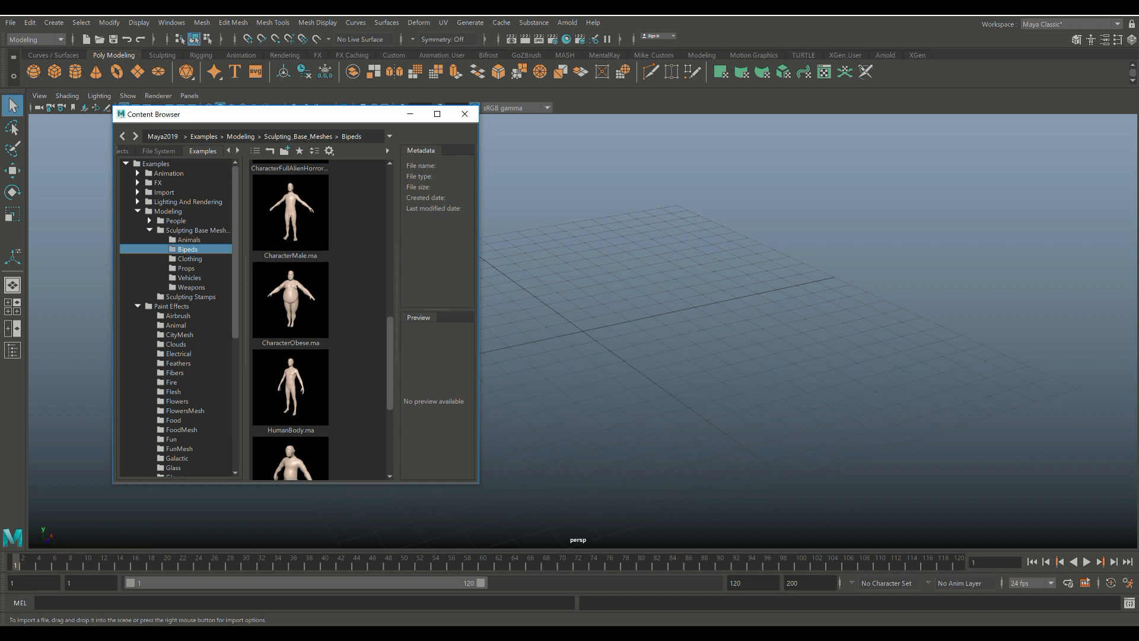
{"action": "double_click", "coordinate": [291, 388]}
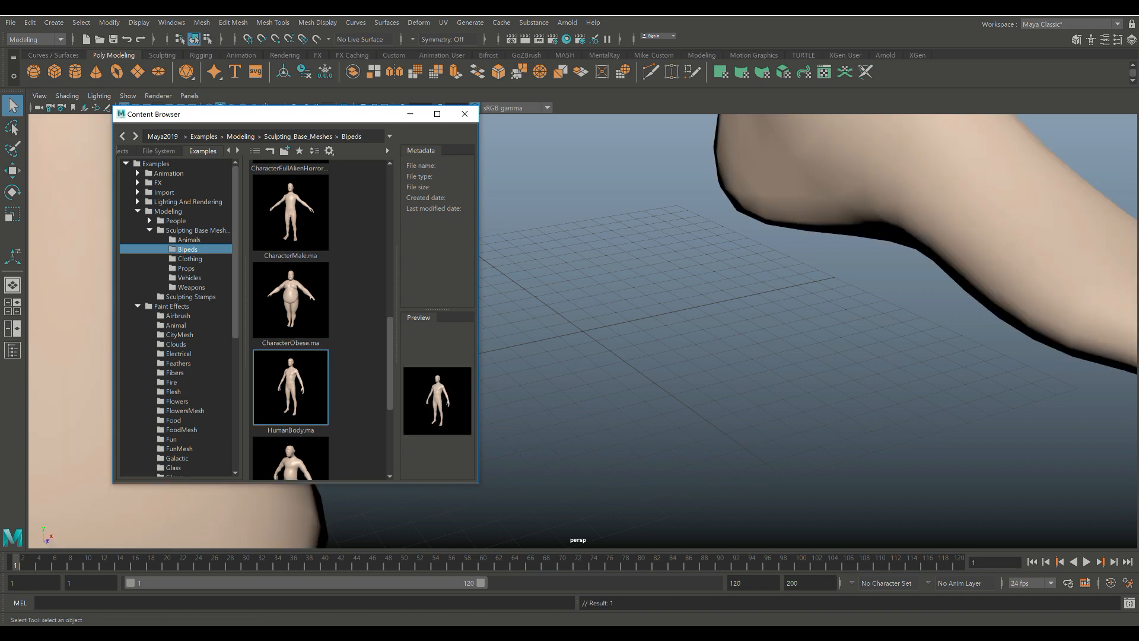
{"action": "left_click", "coordinate": [464, 114]}
Assign a new Lambert material to the imported human body and deselect it.
{"action": "scroll", "coordinate": [583, 331], "scroll_direction": "down", "scroll_amount": 12}
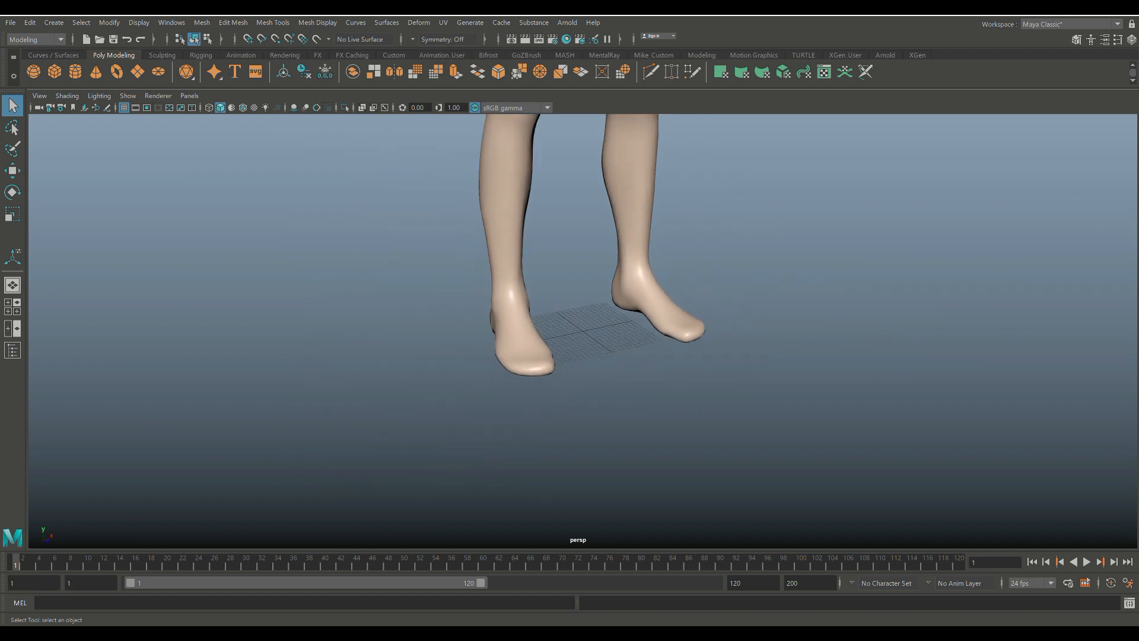
{"action": "scroll", "coordinate": [583, 330], "scroll_direction": "down", "scroll_amount": 12}
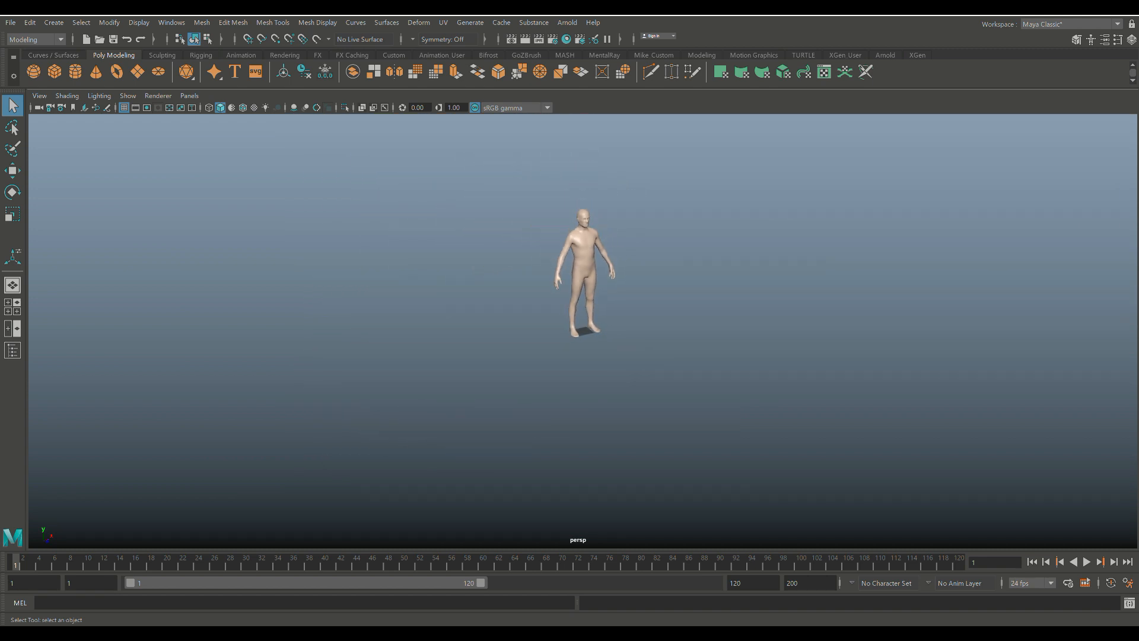
{"action": "left_click_drag", "start_coordinate": [583, 331], "coordinate": [504, 330], "text": "alt"}
{"action": "middle_click_drag", "start_coordinate": [582, 272], "coordinate": [621, 309], "text": "alt"}
{"action": "scroll", "coordinate": [553, 340], "scroll_direction": "up", "scroll_amount": 3}
{"action": "scroll", "coordinate": [581, 330], "scroll_direction": "up", "scroll_amount": 4}
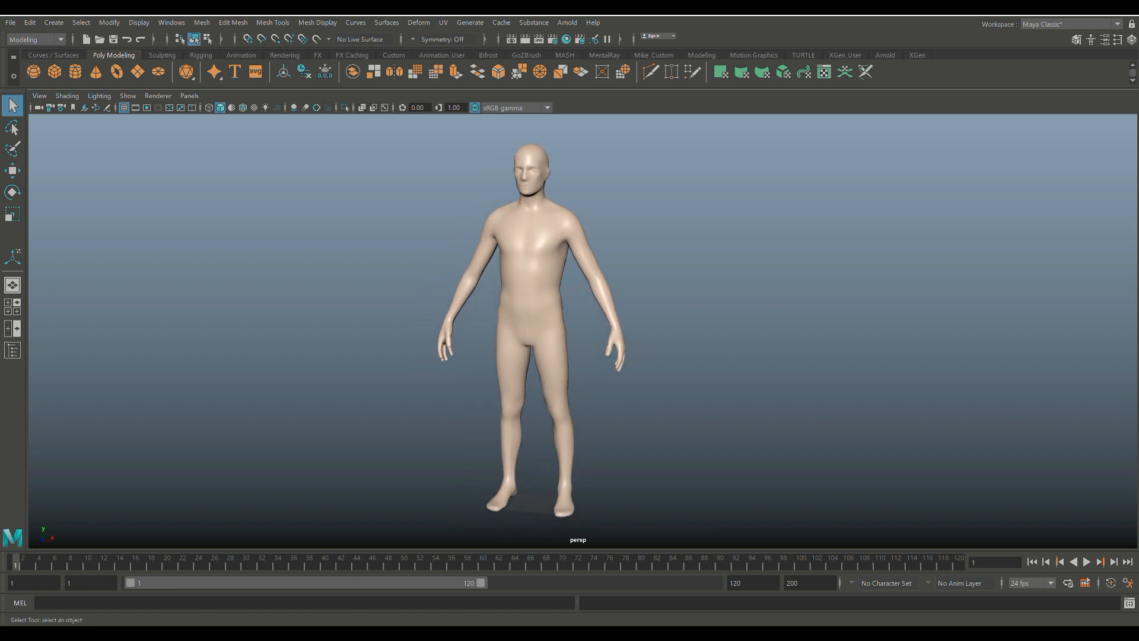
{"action": "left_click", "coordinate": [531, 273]}
{"action": "right_click_drag", "start_coordinate": [529, 255], "coordinate": [531, 546]}
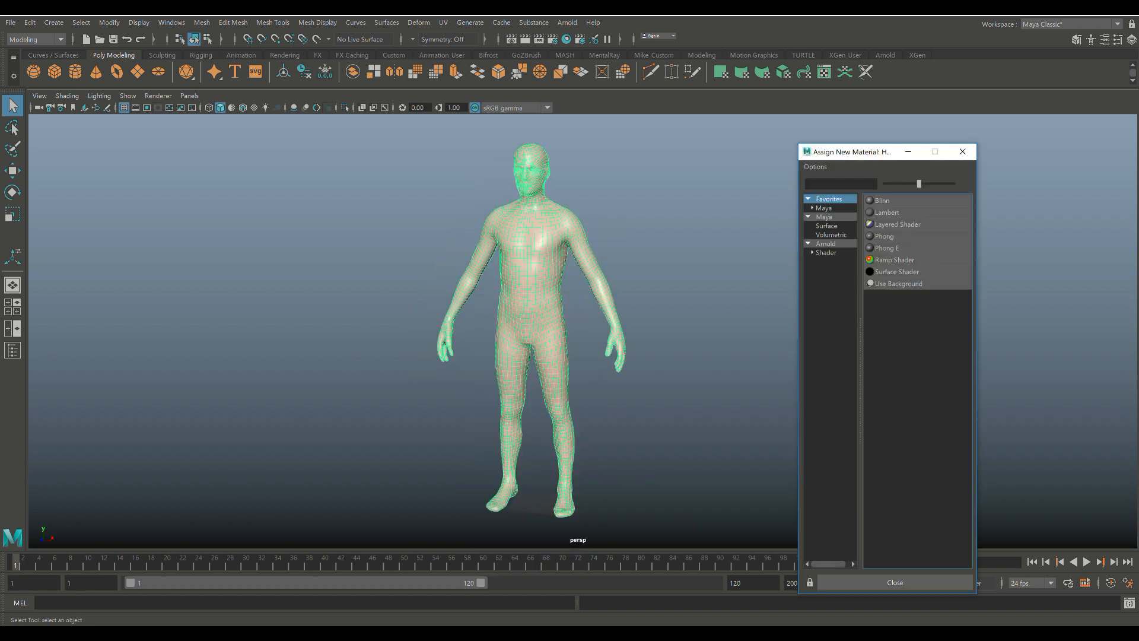
{"action": "left_click", "coordinate": [887, 213]}
{"action": "key", "text": "alt+d"}
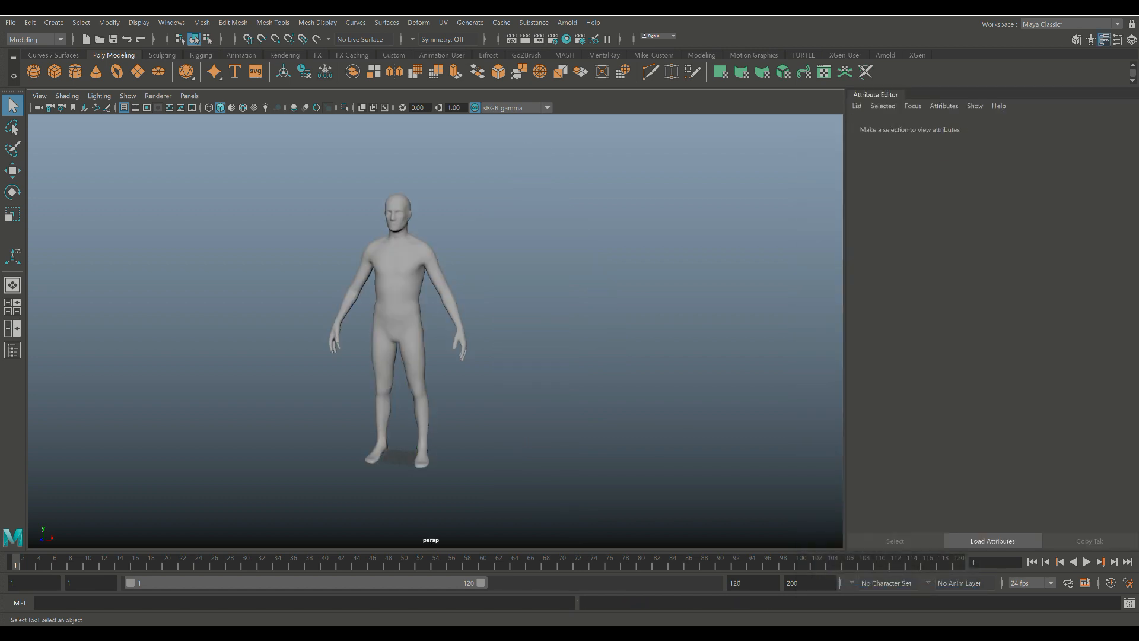
Move one human body sideways along the X axis, well clear of the other copy at the origin.
{"action": "scroll", "coordinate": [435, 331], "scroll_direction": "up", "scroll_amount": 4}
{"action": "middle_click_drag", "start_coordinate": [435, 331], "coordinate": [473, 340], "text": "alt"}
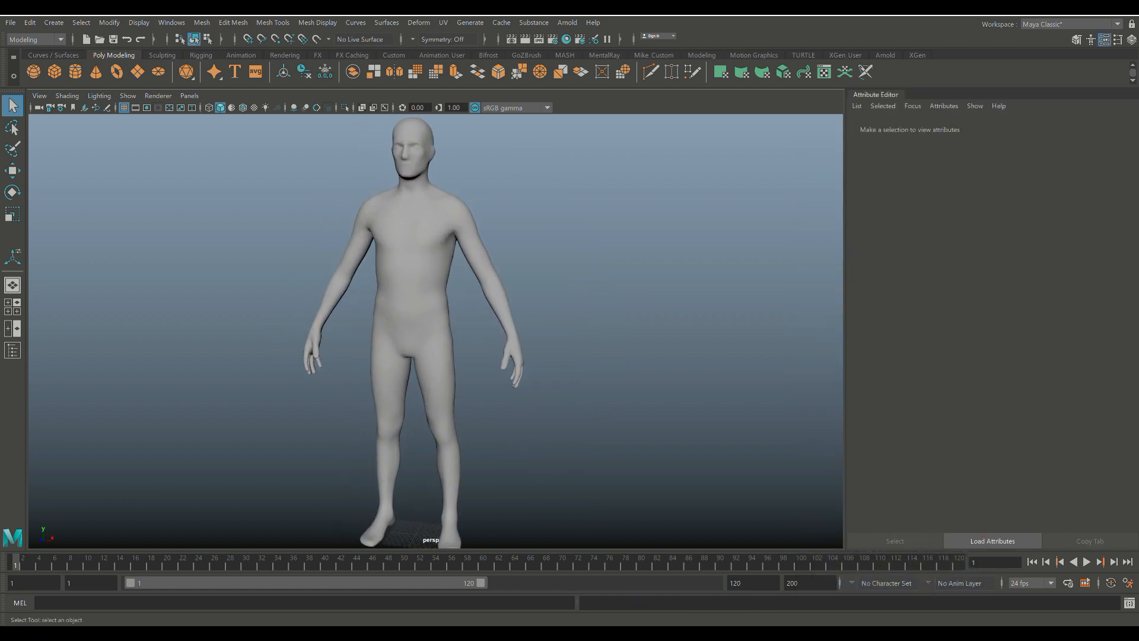
{"action": "left_click", "coordinate": [416, 267]}
{"action": "scroll", "coordinate": [435, 331], "scroll_direction": "down", "scroll_amount": 5}
{"action": "left_click_drag", "start_coordinate": [436, 331], "coordinate": [461, 336], "text": "alt"}
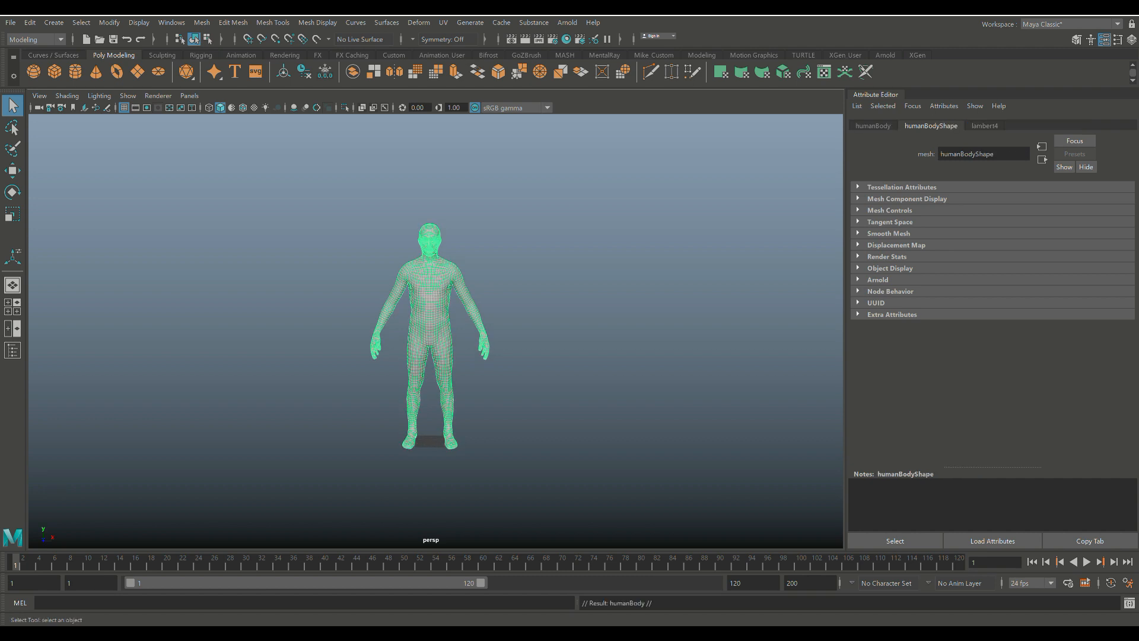
{"action": "key", "text": "w"}
{"action": "left_click_drag", "start_coordinate": [474, 441], "coordinate": [82, 439]}
Switch the body remaining at the origin to face mode and select faces at the front of its waist.
{"action": "left_click", "coordinate": [430, 303]}
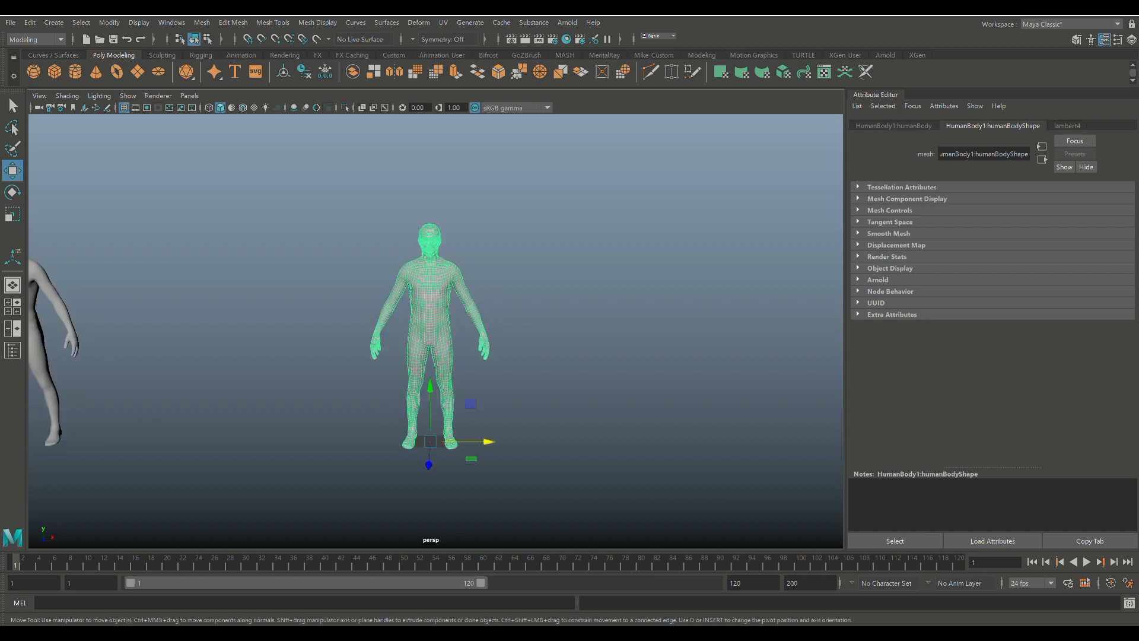
{"action": "right_click_drag", "start_coordinate": [430, 303], "coordinate": [528, 303], "text": "alt"}
{"action": "middle_click_drag", "start_coordinate": [435, 303], "coordinate": [496, 301], "text": "alt"}
{"action": "key", "text": "f"}
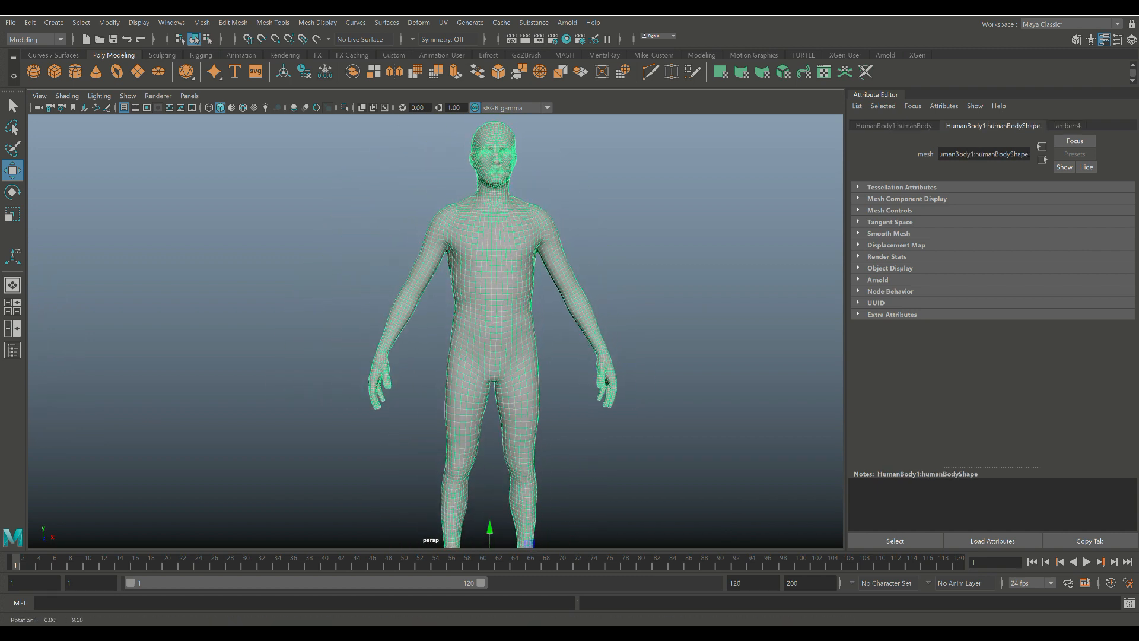
{"action": "scroll", "coordinate": [436, 330], "scroll_direction": "up", "scroll_amount": 5}
{"action": "right_click_drag", "start_coordinate": [539, 270], "coordinate": [541, 301]}
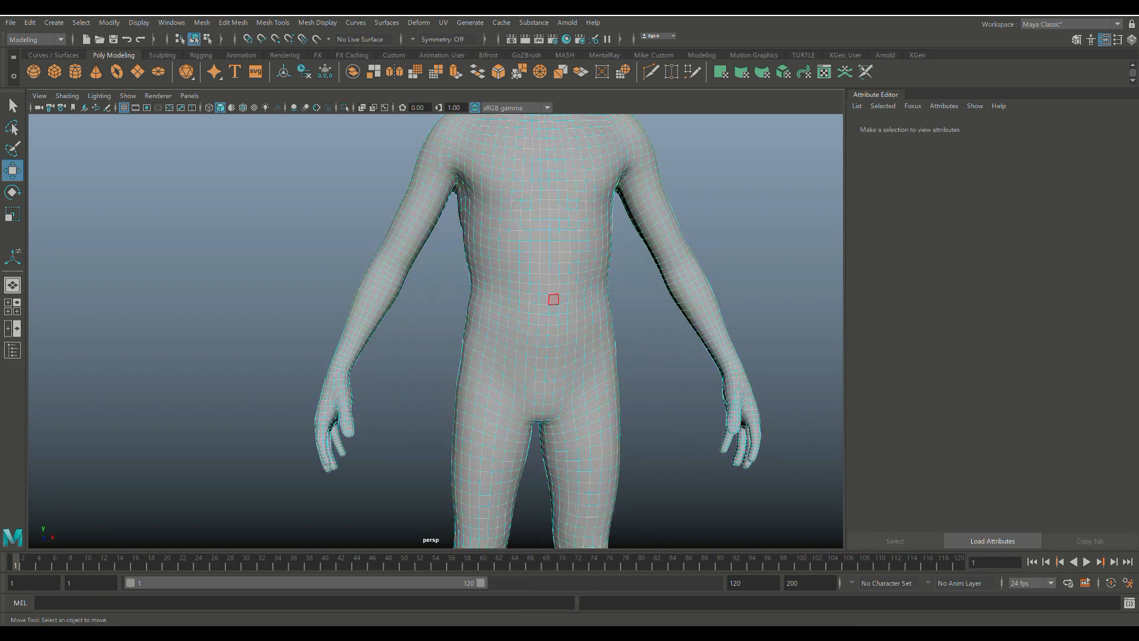
{"action": "left_click", "coordinate": [553, 299]}
{"action": "scroll", "coordinate": [579, 347], "scroll_direction": "up", "scroll_amount": 3}
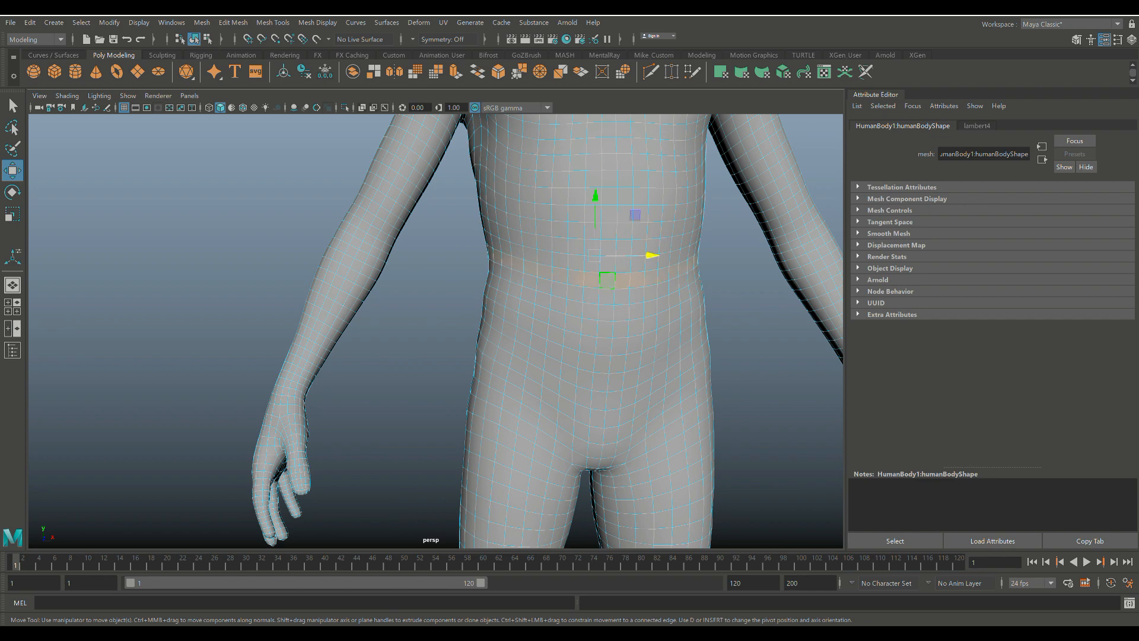
Grow the face selection from the waist until it covers the torso, the base of the neck, the upper arms and the thighs.
{"action": "scroll", "coordinate": [496, 394], "scroll_direction": "down", "scroll_amount": 5}
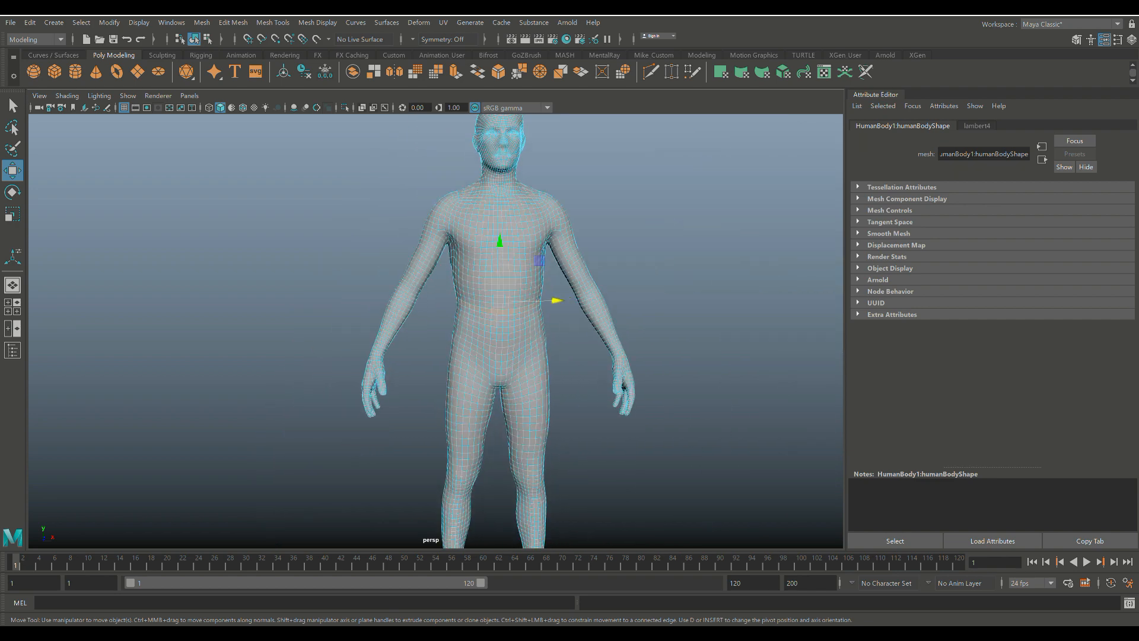
{"action": "key", "text": "shift+period"}
{"action": "key", "text": "shift+period"}
{"action": "key", "text": "shift+period"}
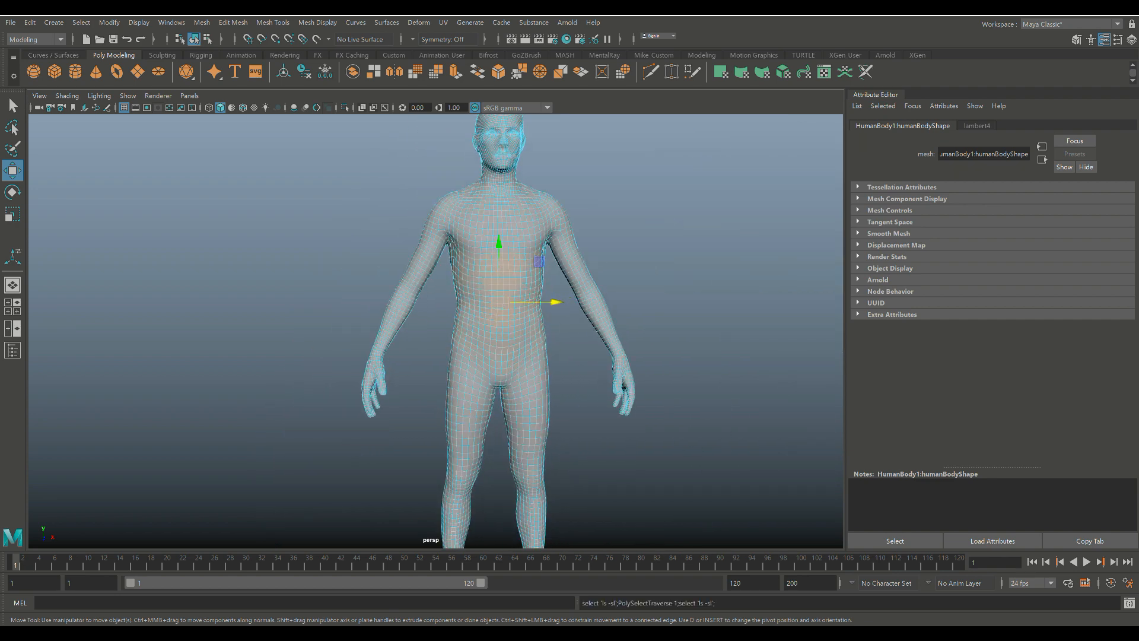
{"action": "key", "text": "shift+period"}
{"action": "key", "text": "shift+period"}
{"action": "key", "text": "shift+period"}
{"action": "key", "text": "shift+period"}
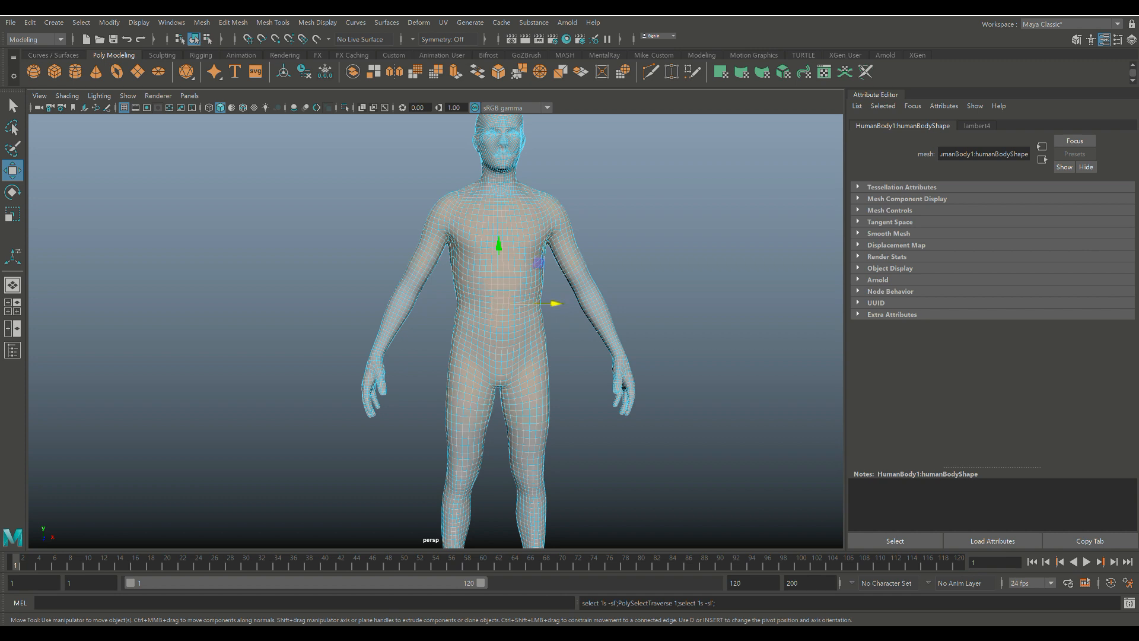
{"action": "key", "text": "shift+period"}
{"action": "key", "text": "shift+period"}
{"action": "key", "text": "shift+period"}
{"action": "key", "text": "shift+period"}
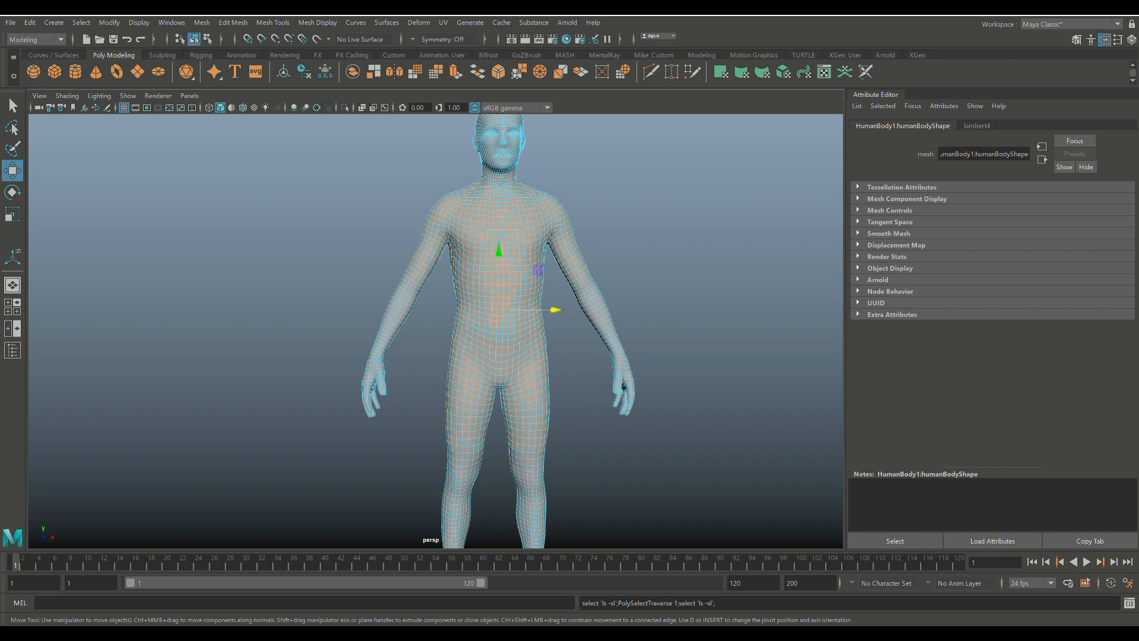
{"action": "key", "text": "shift+period"}
{"action": "key", "text": "shift+period"}
{"action": "key", "text": "shift+period"}
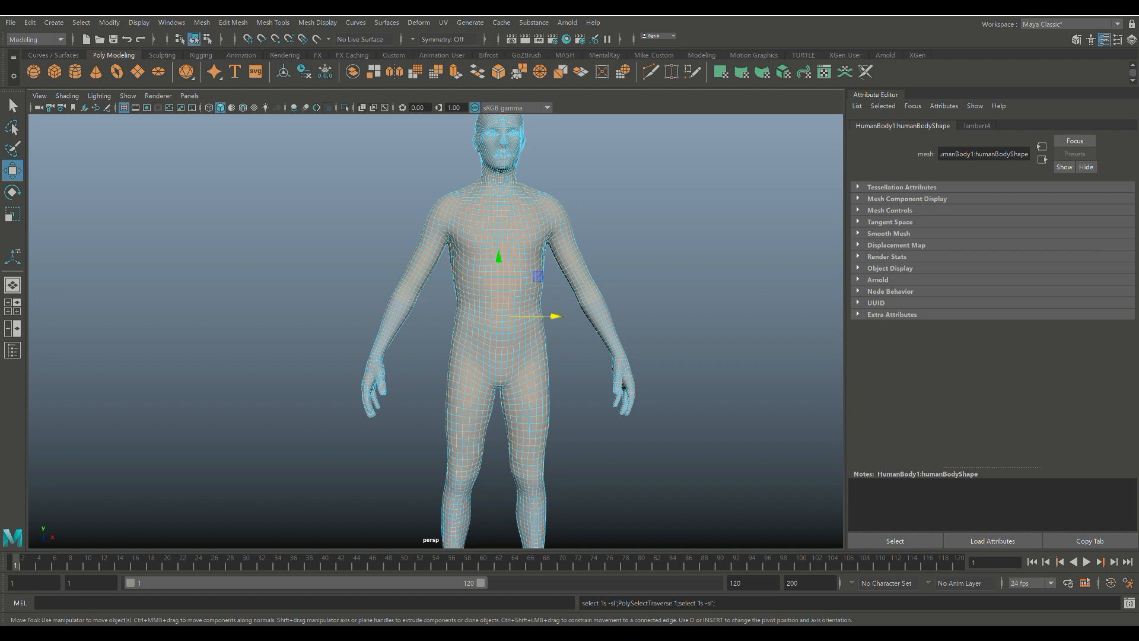
Detach the selected faces and move them along the X axis, clear of the head, forearms and lower legs.
{"action": "left_click", "coordinate": [232, 22]}
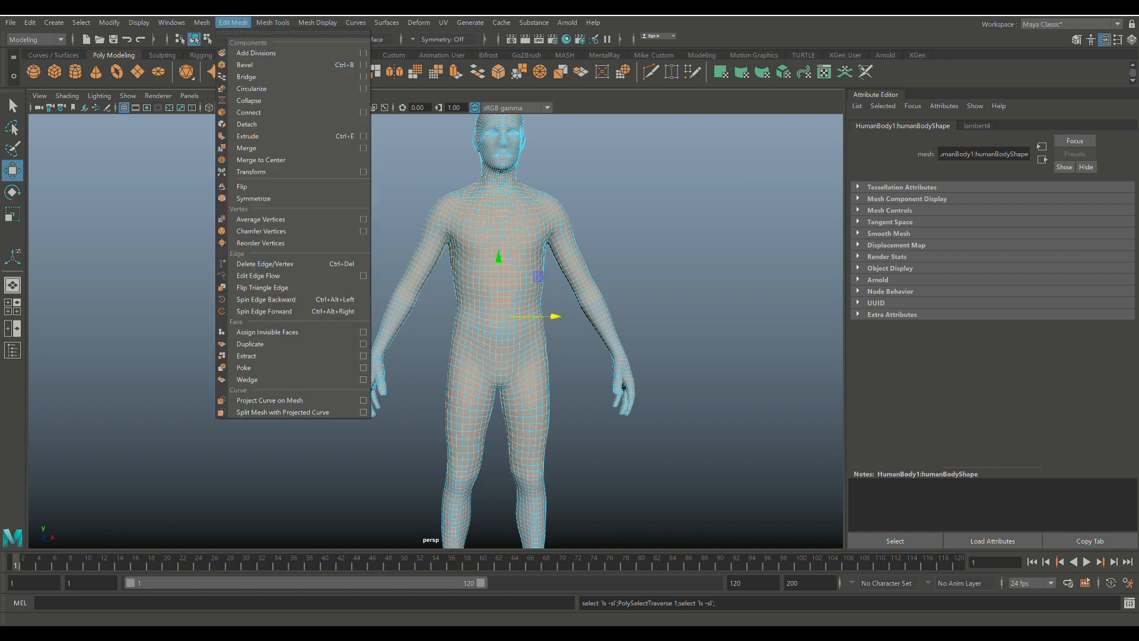
{"action": "left_click", "coordinate": [247, 124]}
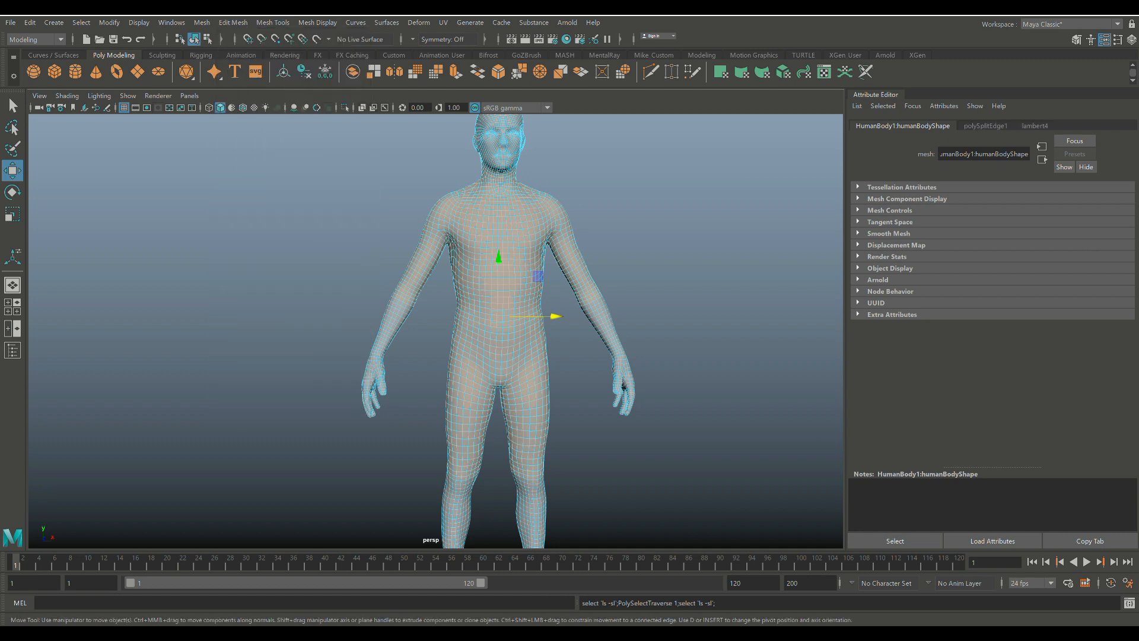
{"action": "left_click_drag", "start_coordinate": [555, 316], "coordinate": [852, 316]}
{"action": "scroll", "coordinate": [436, 331], "scroll_direction": "down", "scroll_amount": 5}
{"action": "scroll", "coordinate": [440, 291], "scroll_direction": "down", "scroll_amount": 3}
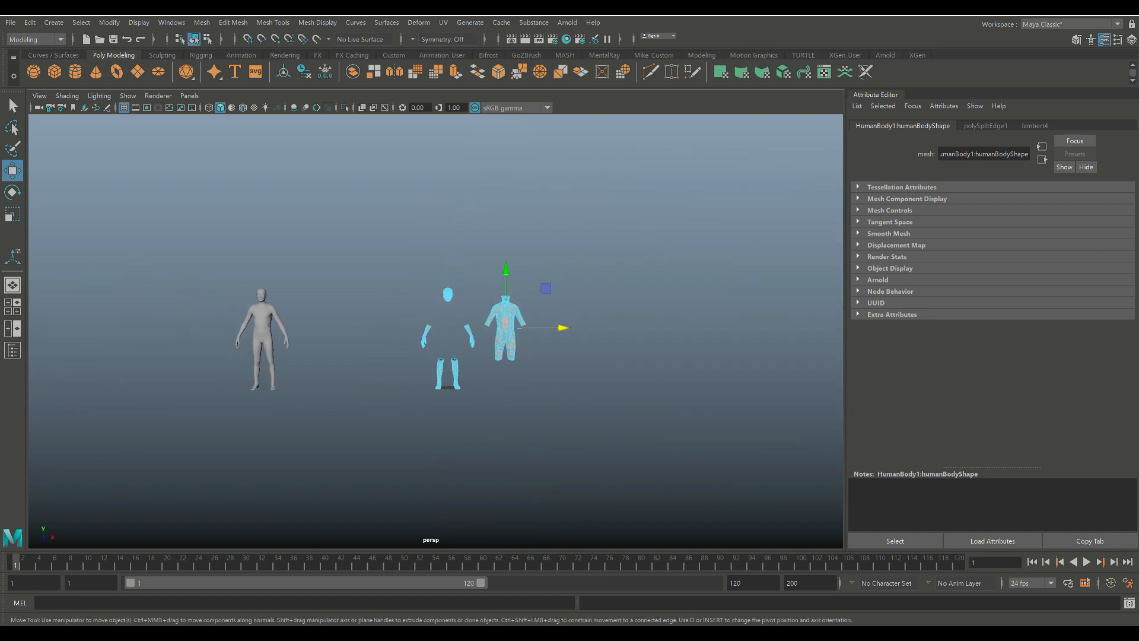
Delete the leftover head, forearm and lower leg faces, keeping only the detached suit.
{"action": "right_click_drag", "start_coordinate": [440, 291], "coordinate": [440, 323]}
{"action": "left_click_drag", "start_coordinate": [476, 443], "coordinate": [477, 443]}
{"action": "key", "text": "Delete"}
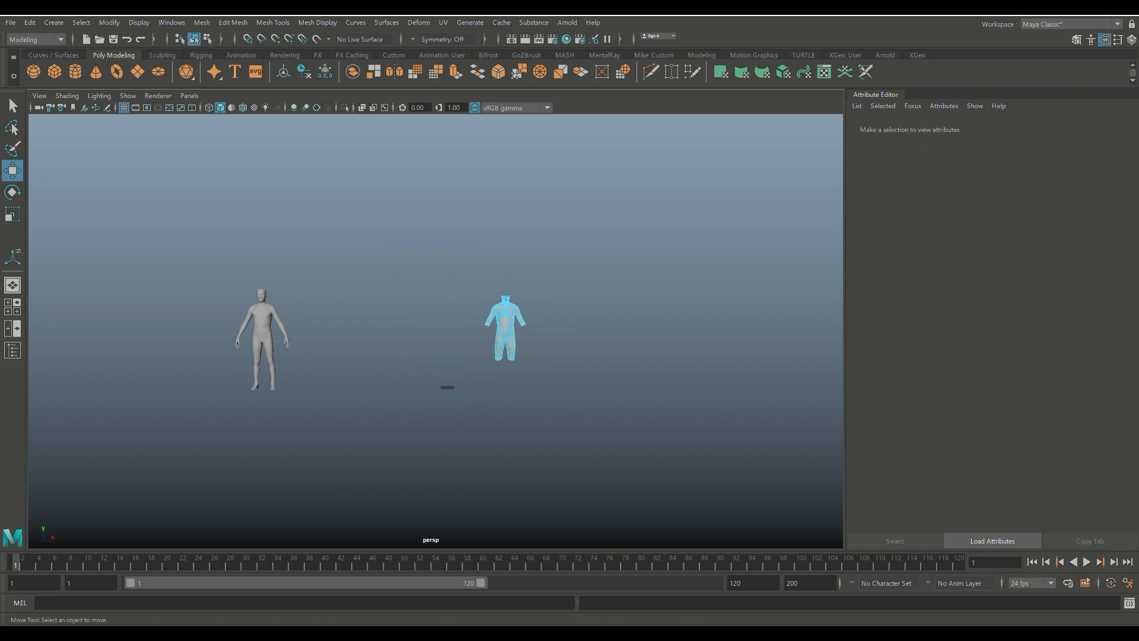
Return the suit mesh to object mode and center its pivot.
{"action": "right_click_drag", "start_coordinate": [502, 320], "coordinate": [562, 294]}
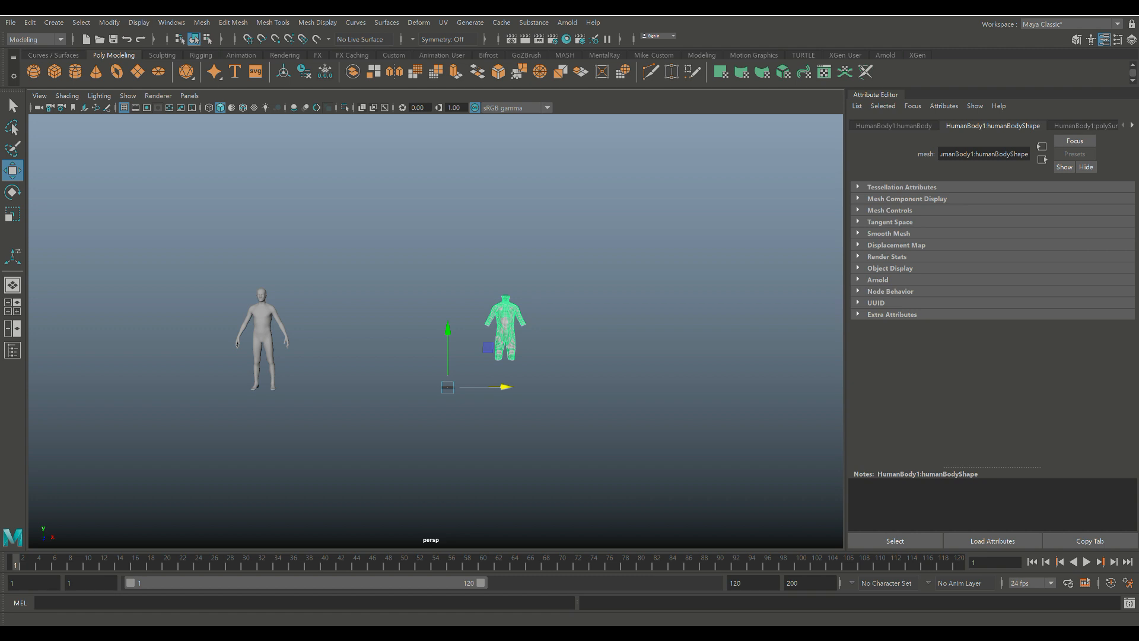
{"action": "left_click", "coordinate": [109, 23]}
{"action": "left_click", "coordinate": [135, 109]}
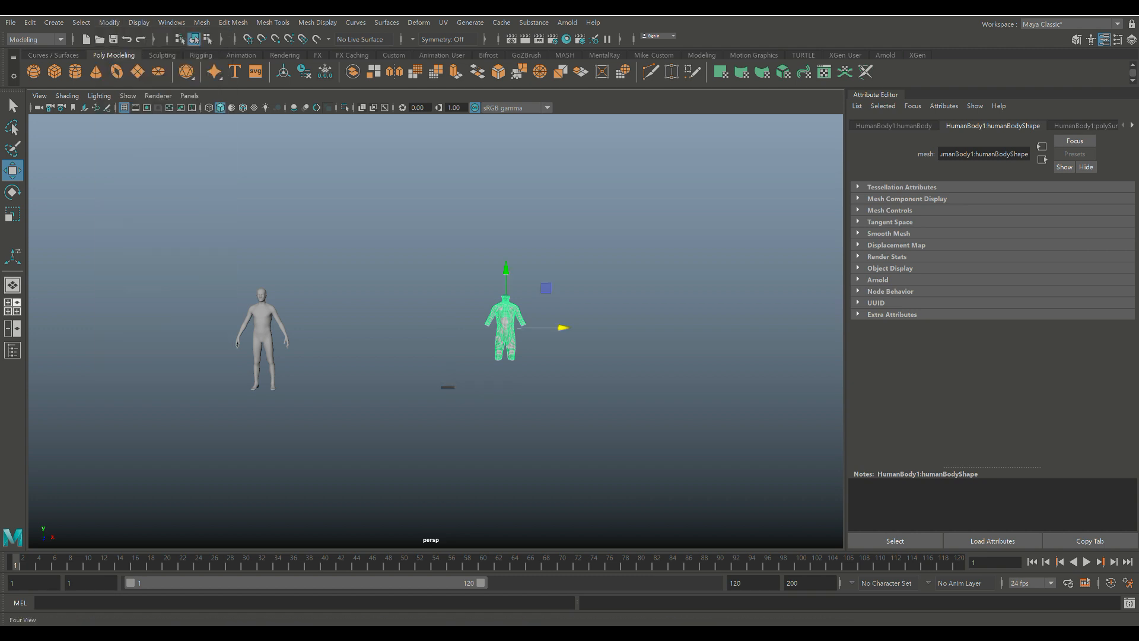
In the top view, move the suit with grid snapping so its pivot sits at 0 on both X and Z.
{"action": "left_click", "coordinate": [12, 307]}
{"action": "key", "text": "space"}
{"action": "key", "text": "f"}
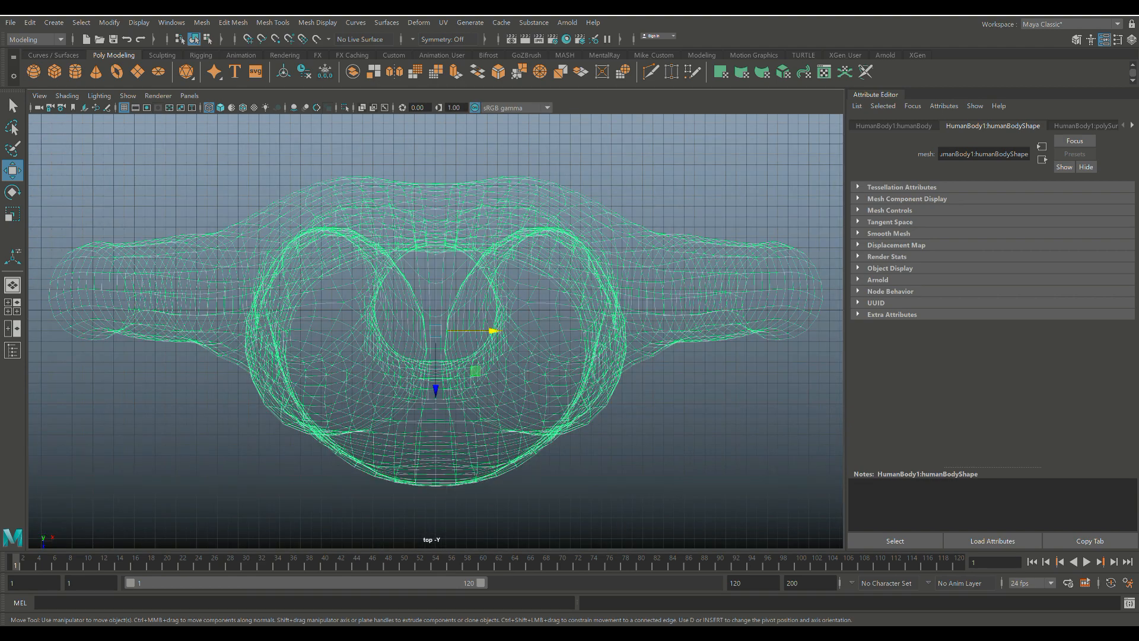
{"action": "scroll", "coordinate": [436, 329], "scroll_direction": "down", "scroll_amount": 10}
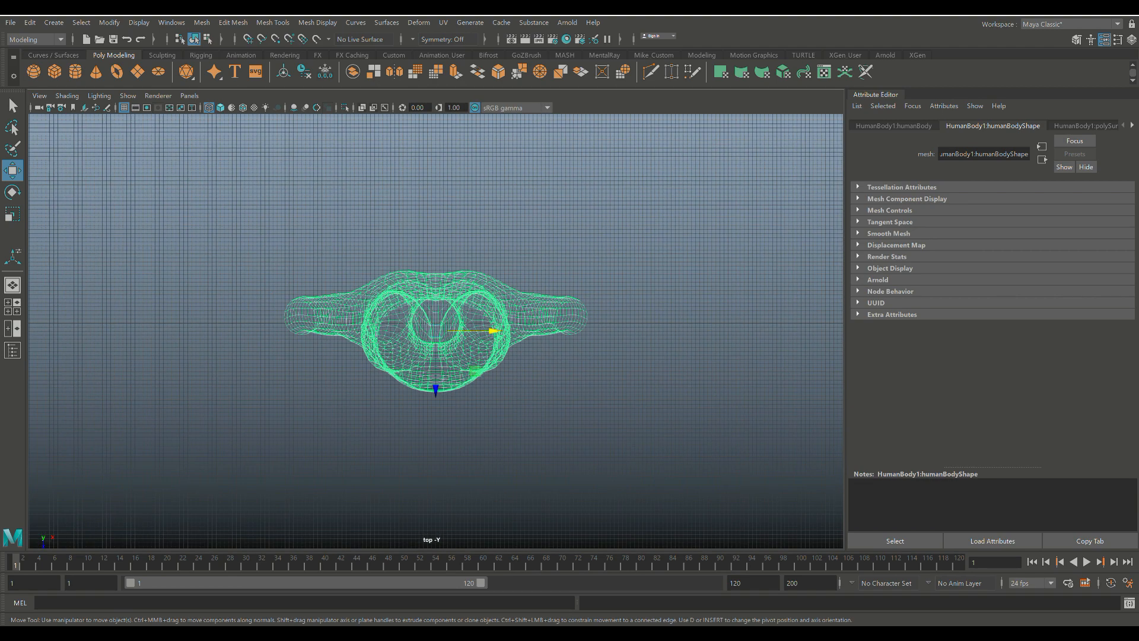
{"action": "scroll", "coordinate": [436, 331], "scroll_direction": "down", "scroll_amount": 3}
{"action": "key", "text": "x"}
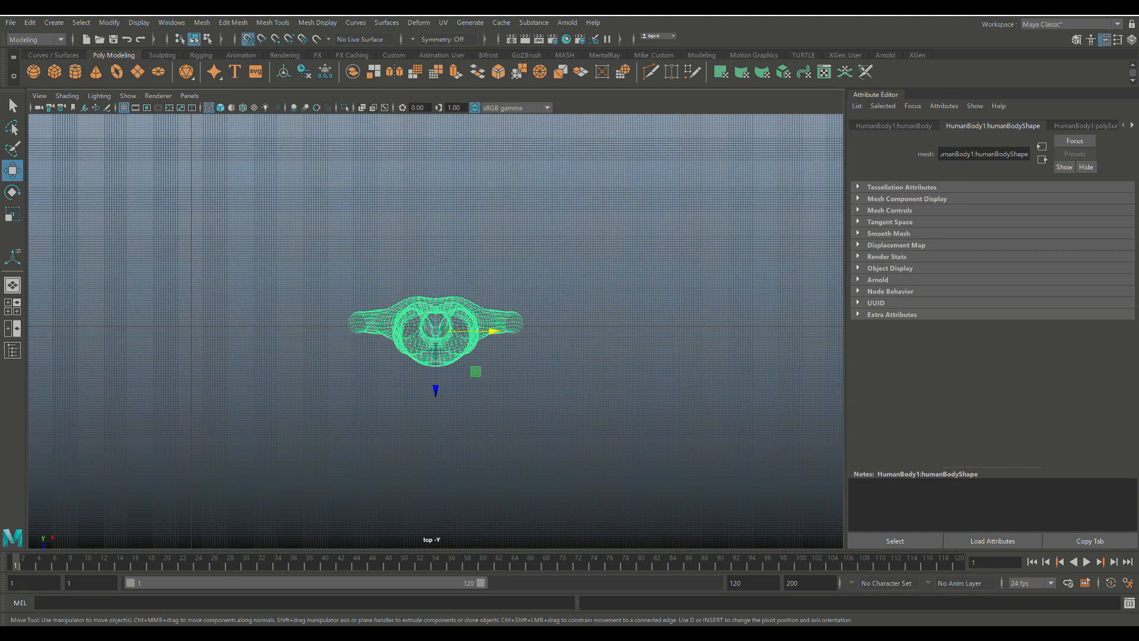
{"action": "left_click_drag", "start_coordinate": [436, 331], "coordinate": [194, 332]}
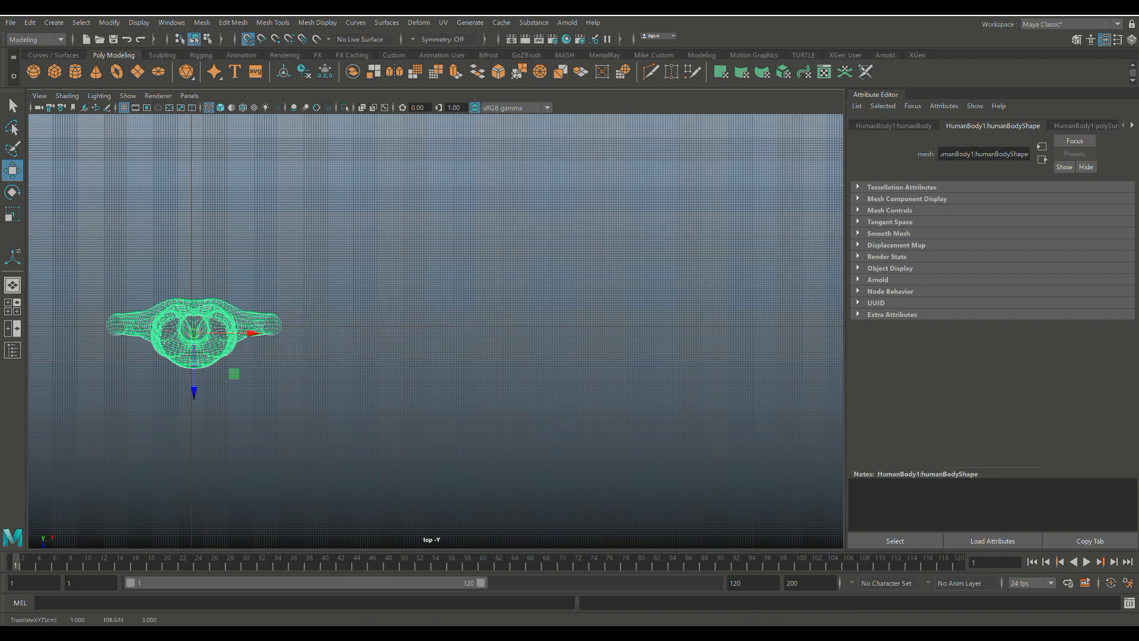
{"action": "key", "text": "f"}
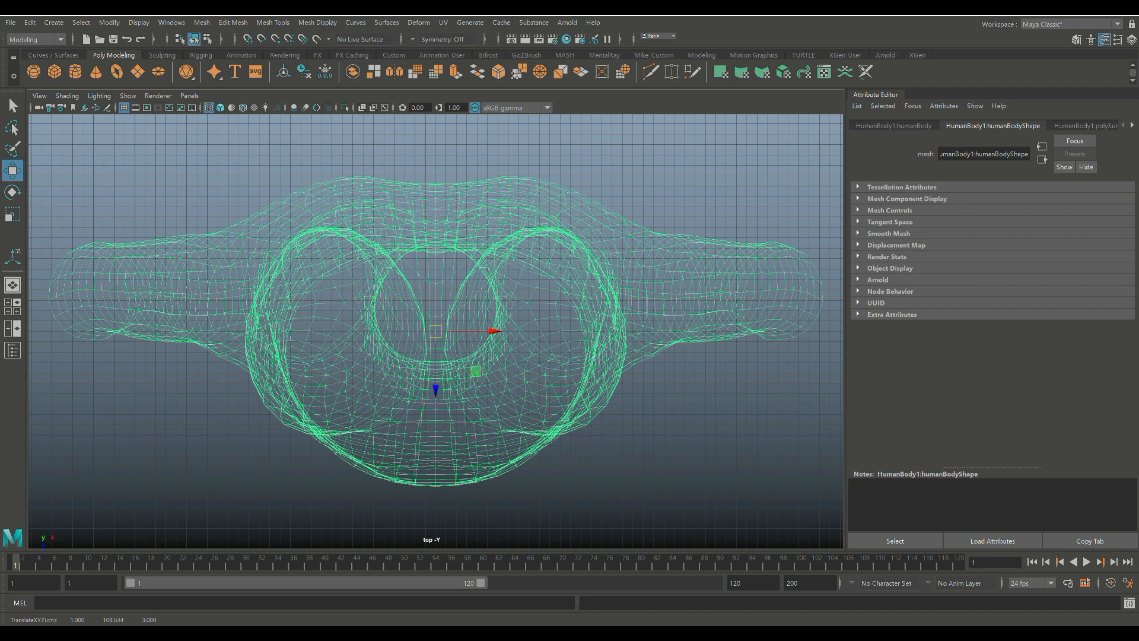
{"action": "key", "text": "x"}
{"action": "left_click_drag", "start_coordinate": [435, 330], "coordinate": [426, 310]}
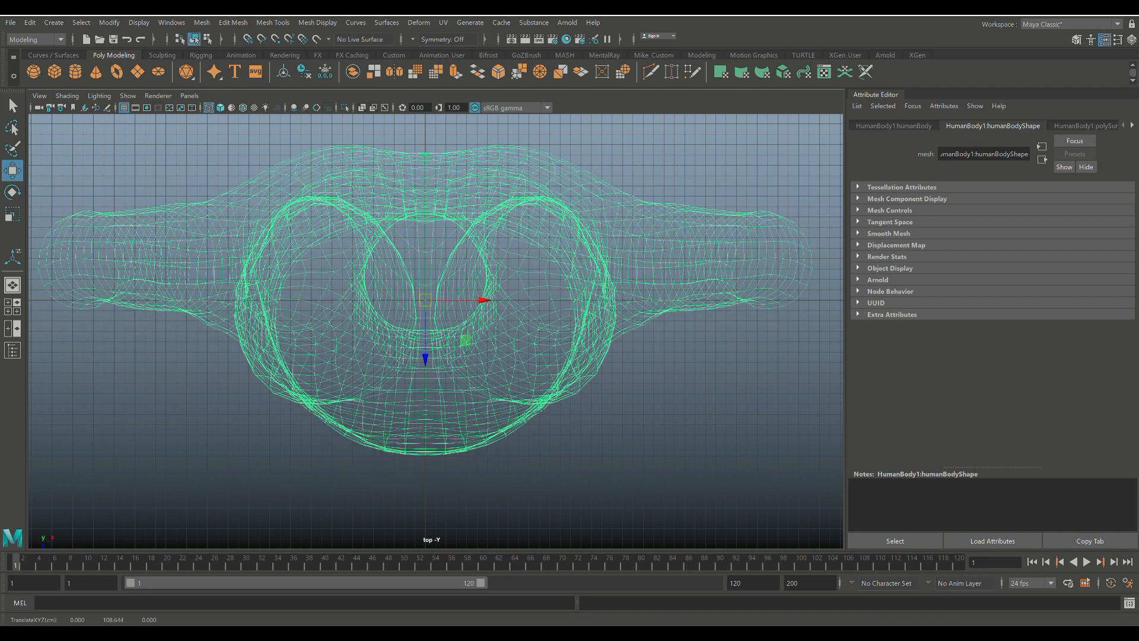
Return to the perspective view and switch the suit mesh to face selection mode.
{"action": "left_click", "coordinate": [12, 307]}
{"action": "key", "text": "space"}
{"action": "scroll", "coordinate": [657, 261], "scroll_direction": "up", "scroll_amount": 5}
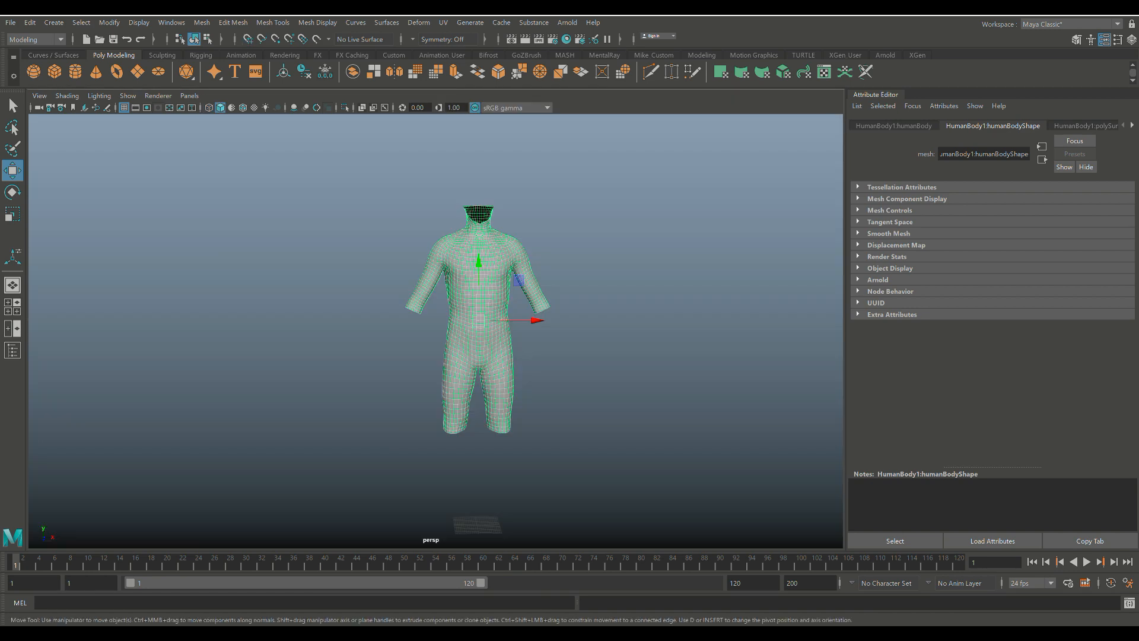
{"action": "scroll", "coordinate": [498, 316], "scroll_direction": "up", "scroll_amount": 1}
{"action": "middle_click_drag", "start_coordinate": [498, 316], "coordinate": [498, 257], "text": "alt"}
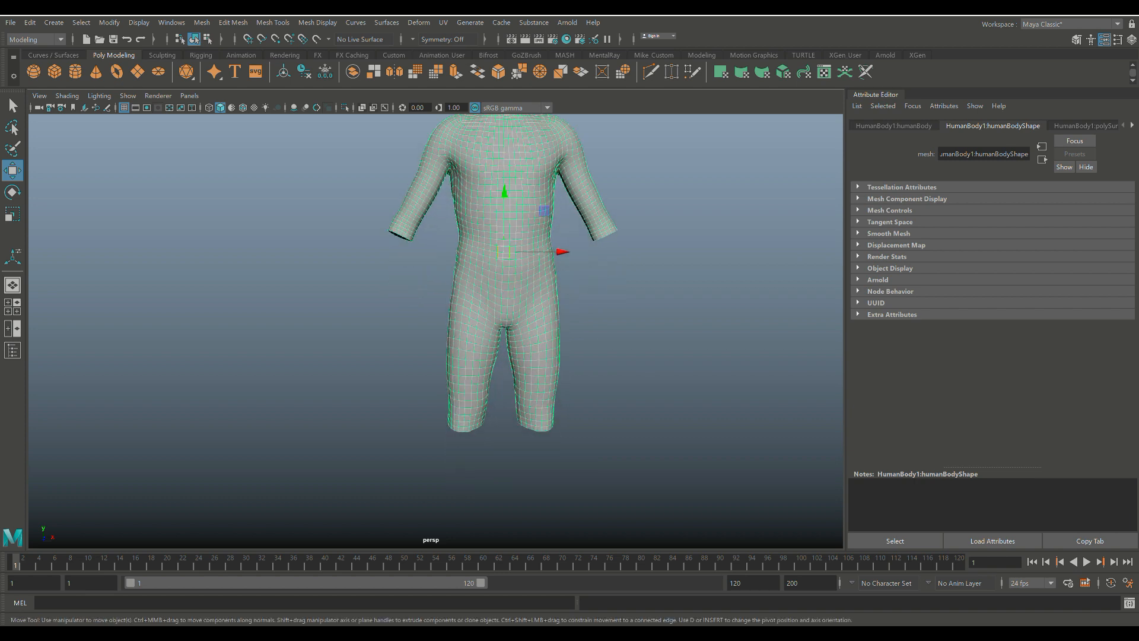
{"action": "scroll", "coordinate": [498, 279], "scroll_direction": "down", "scroll_amount": 2}
{"action": "left_click_drag", "start_coordinate": [488, 264], "coordinate": [496, 267], "text": "alt"}
{"action": "left_click_drag", "start_coordinate": [537, 360], "coordinate": [537, 355], "text": "alt"}
{"action": "scroll", "coordinate": [522, 333], "scroll_direction": "up", "scroll_amount": 5}
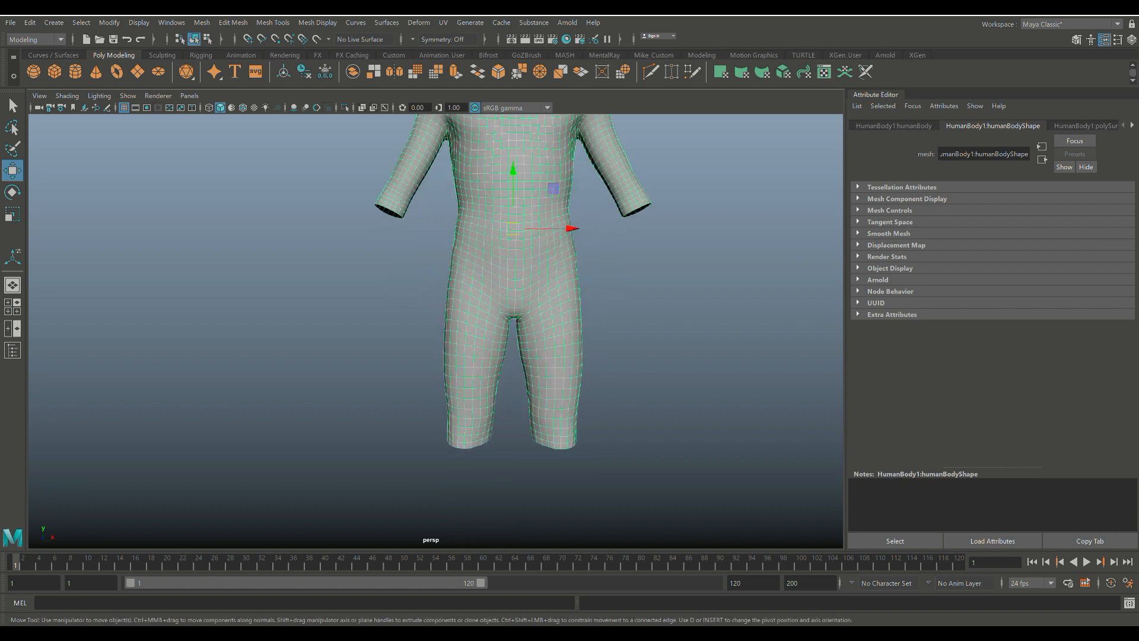
{"action": "middle_click_drag", "start_coordinate": [522, 332], "coordinate": [498, 343], "text": "alt"}
{"action": "scroll", "coordinate": [497, 343], "scroll_direction": "up", "scroll_amount": 4}
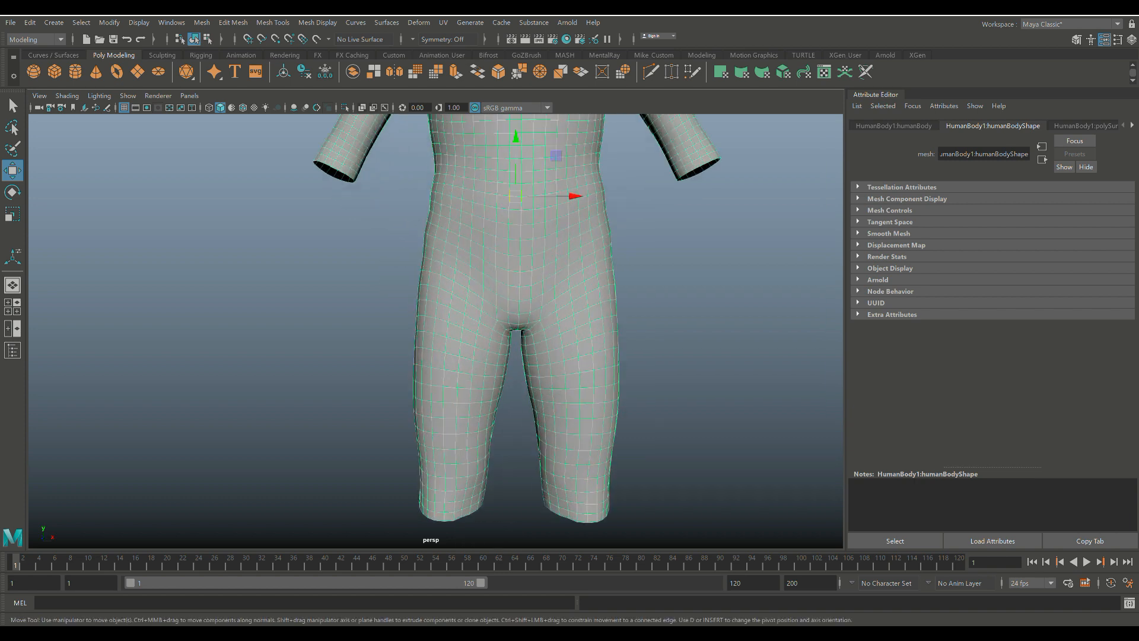
{"action": "scroll", "coordinate": [497, 343], "scroll_direction": "down", "scroll_amount": 3}
{"action": "right_click_drag", "start_coordinate": [519, 314], "coordinate": [520, 346]}
{"action": "scroll", "coordinate": [519, 346], "scroll_direction": "up", "scroll_amount": 4}
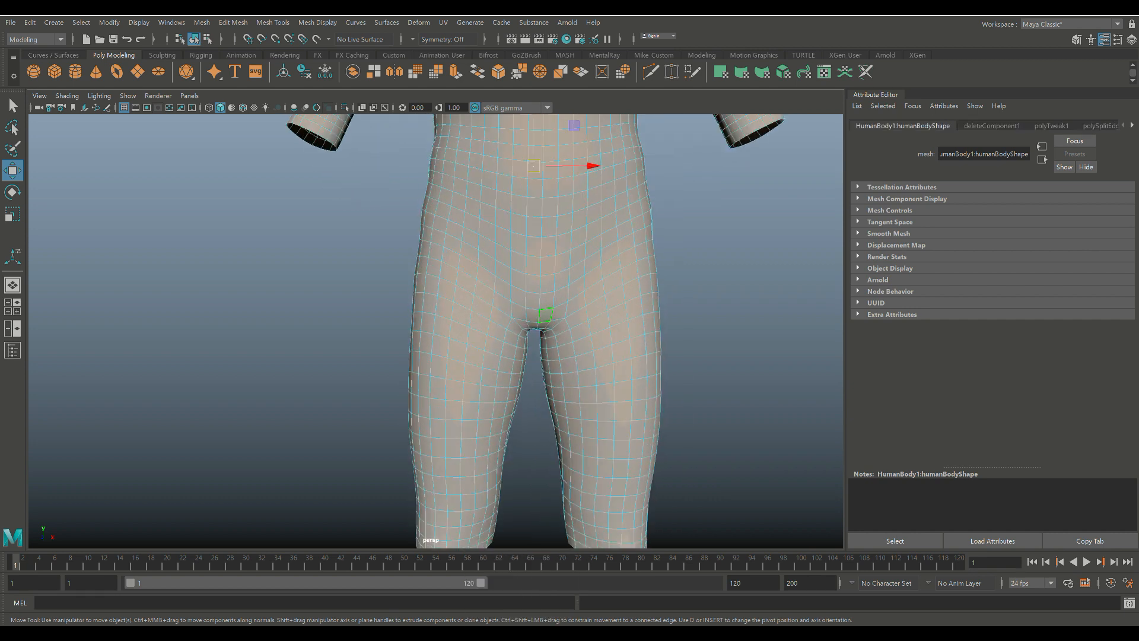
Select the face loop around the hips just above the crotch, grow it by two rings and delete the band.
{"action": "left_click", "coordinate": [546, 300]}
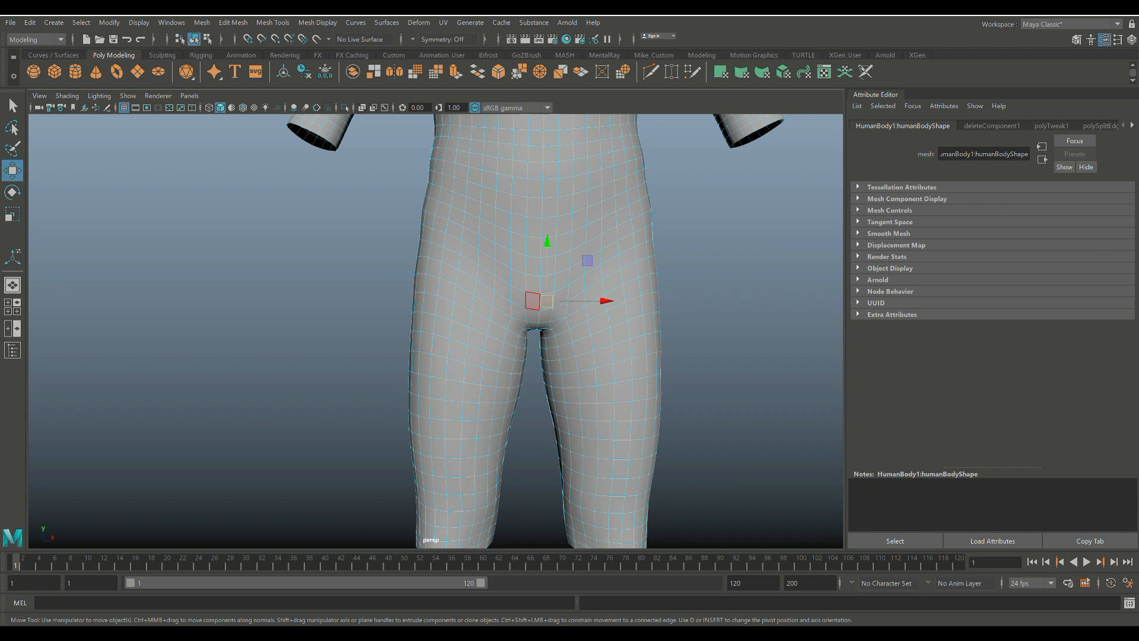
{"action": "double_click", "coordinate": [533, 301], "text": "shift"}
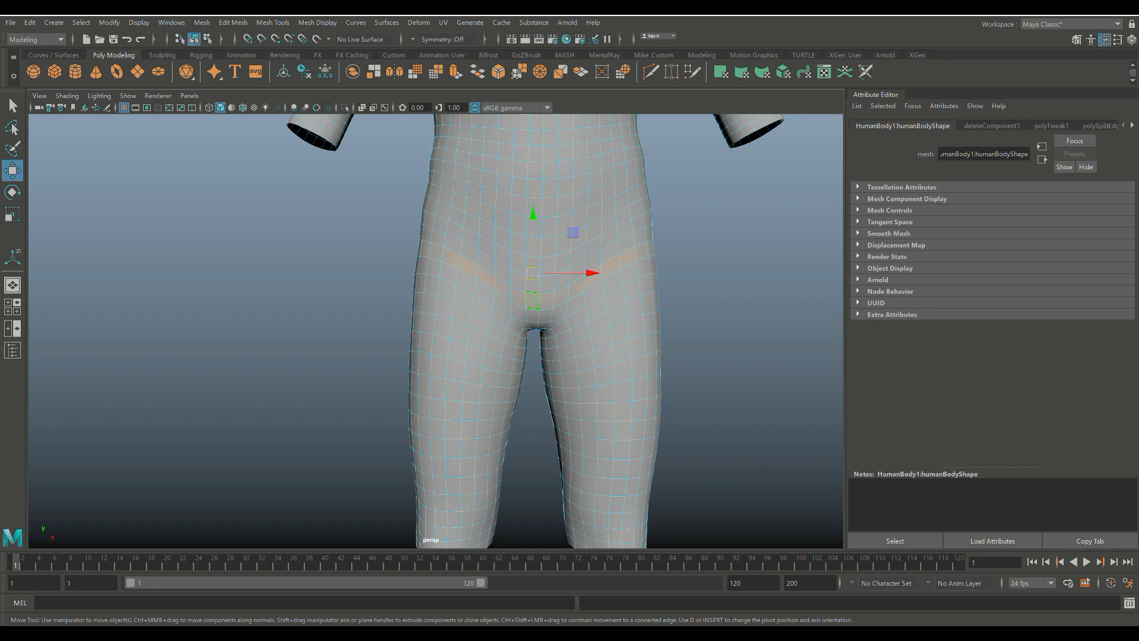
{"action": "key", "text": "shift+period"}
{"action": "key", "text": "shift+period"}
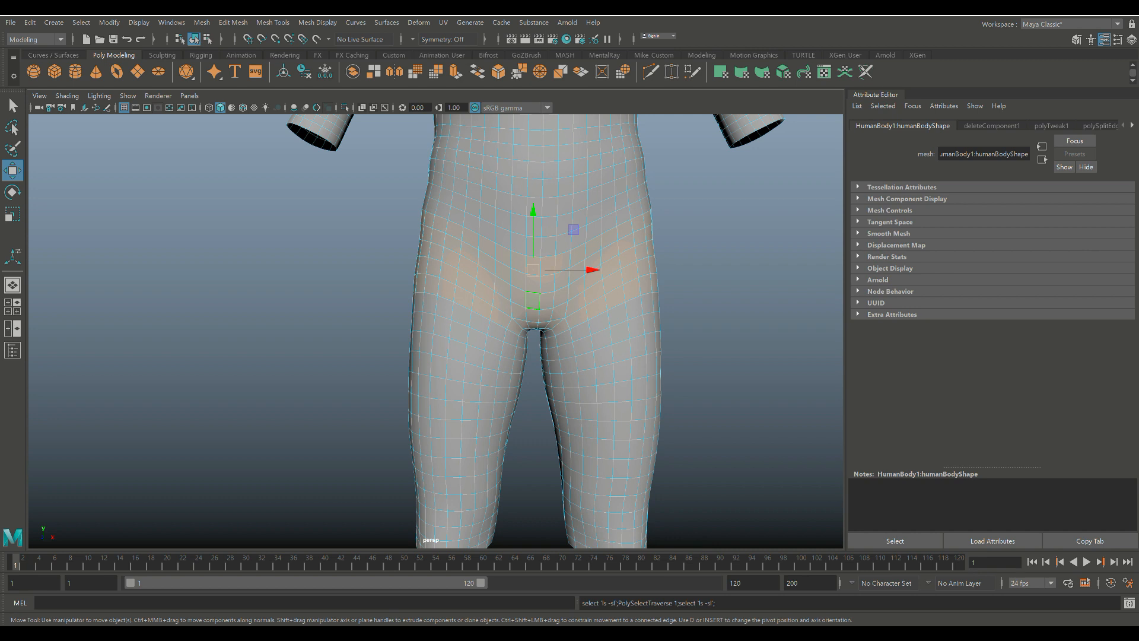
{"action": "scroll", "coordinate": [534, 304], "scroll_direction": "down", "scroll_amount": 4}
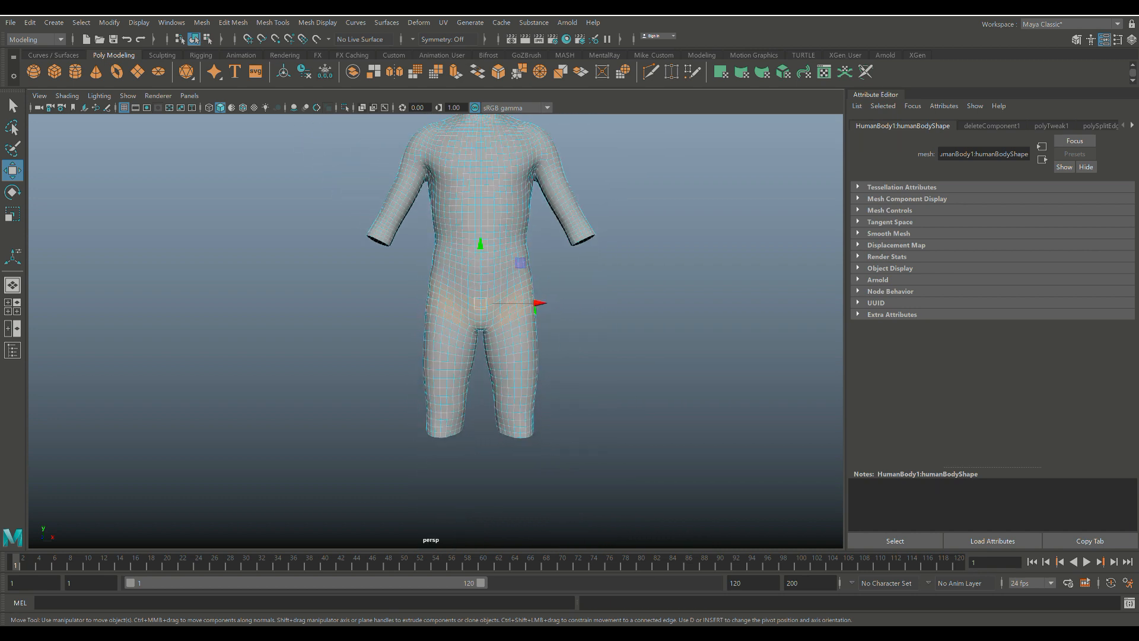
{"action": "key", "text": "shift+period"}
{"action": "key", "text": "ctrl+z"}
{"action": "key", "text": "Delete"}
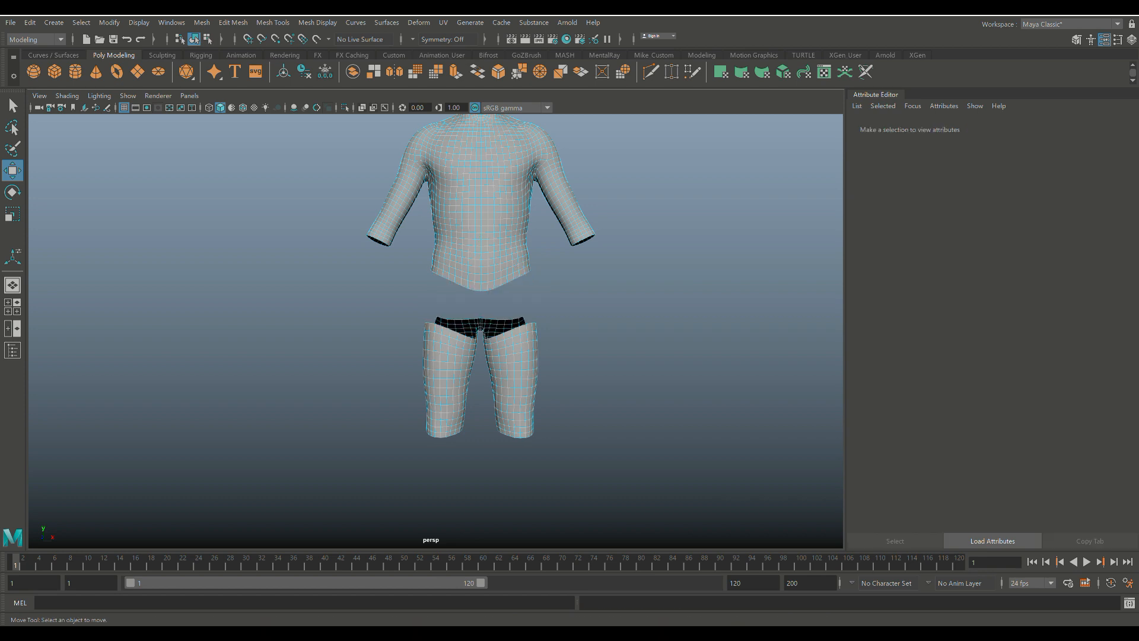
Select all faces of the separated leg section and delete them, keeping only the torso and sleeves.
{"action": "right_click_drag", "start_coordinate": [532, 328], "coordinate": [587, 293]}
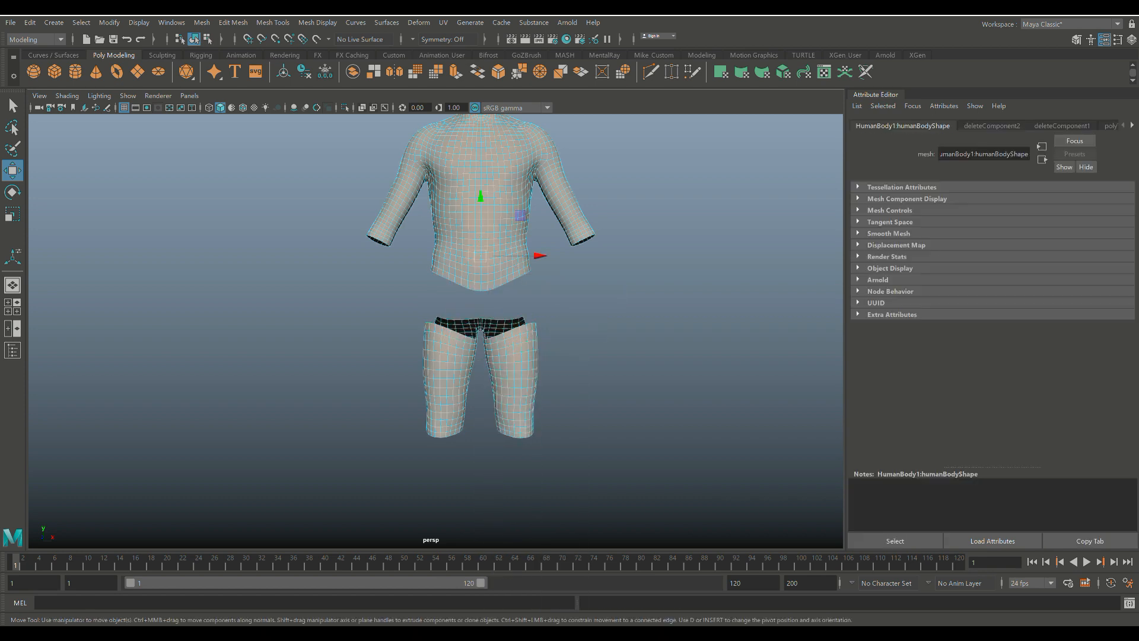
{"action": "left_click_drag", "start_coordinate": [577, 302], "coordinate": [386, 478]}
{"action": "key", "text": "Delete"}
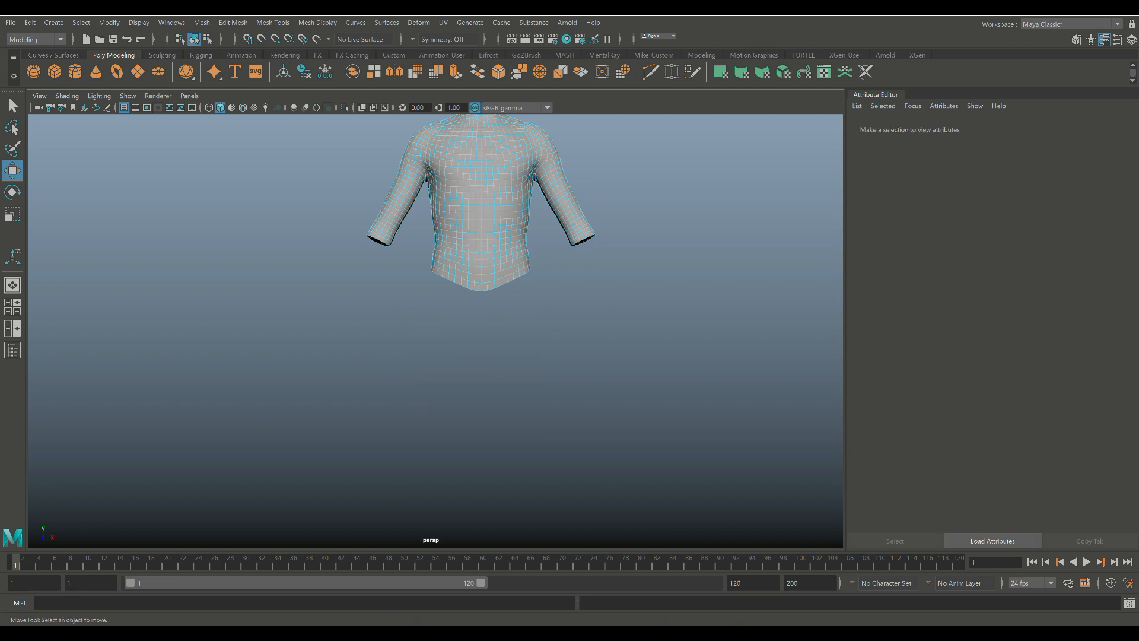
Shorten both sleeves by selecting their end face loops, growing the selection nine times and deleting those faces.
{"action": "scroll", "coordinate": [480, 208], "scroll_direction": "down", "scroll_amount": 3}
{"action": "scroll", "coordinate": [480, 208], "scroll_direction": "up", "scroll_amount": 3}
{"action": "middle_click_drag", "start_coordinate": [491, 273], "coordinate": [482, 384], "text": "alt"}
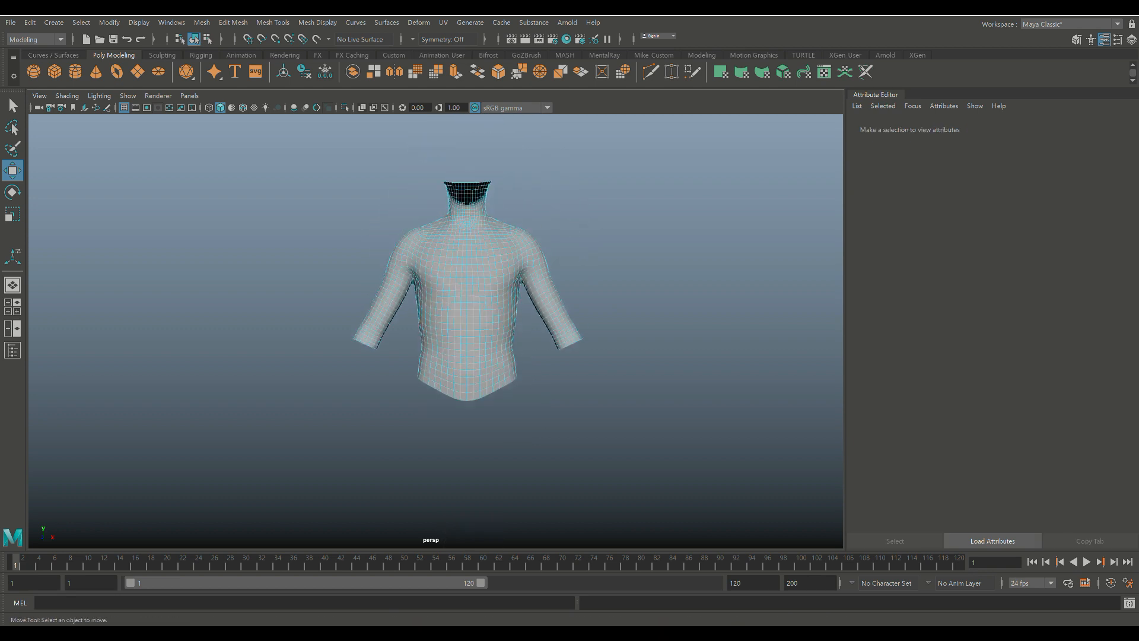
{"action": "scroll", "coordinate": [461, 297], "scroll_direction": "down", "scroll_amount": 2}
{"action": "scroll", "coordinate": [646, 338], "scroll_direction": "up", "scroll_amount": 5}
{"action": "right_click_drag", "start_coordinate": [643, 313], "coordinate": [643, 349]}
{"action": "scroll", "coordinate": [643, 349], "scroll_direction": "up", "scroll_amount": 3}
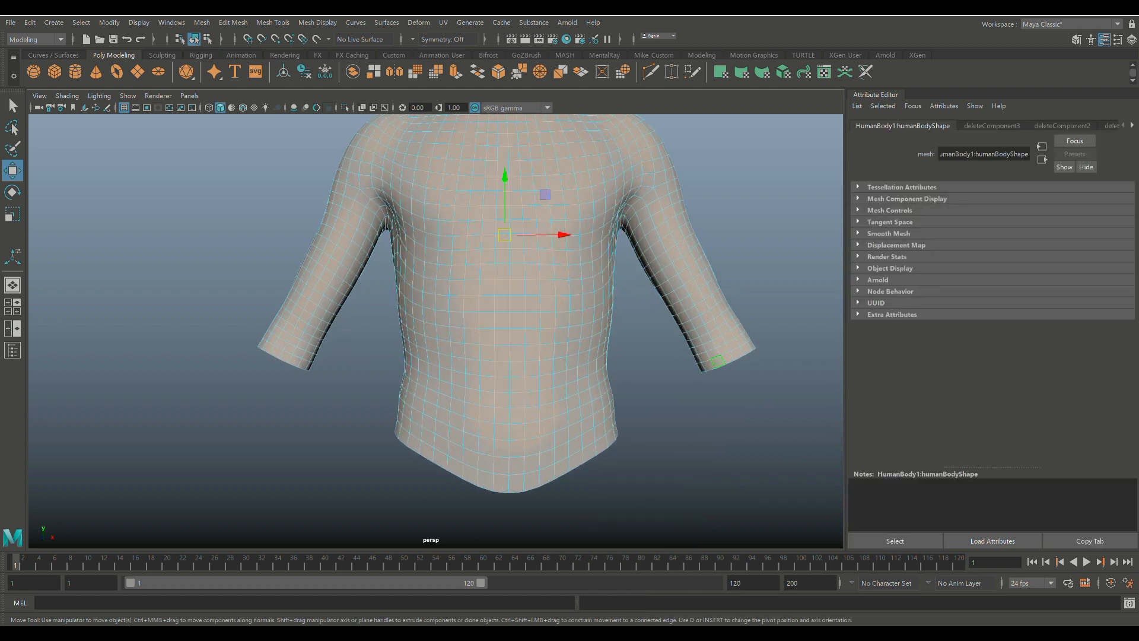
{"action": "left_click", "coordinate": [717, 360]}
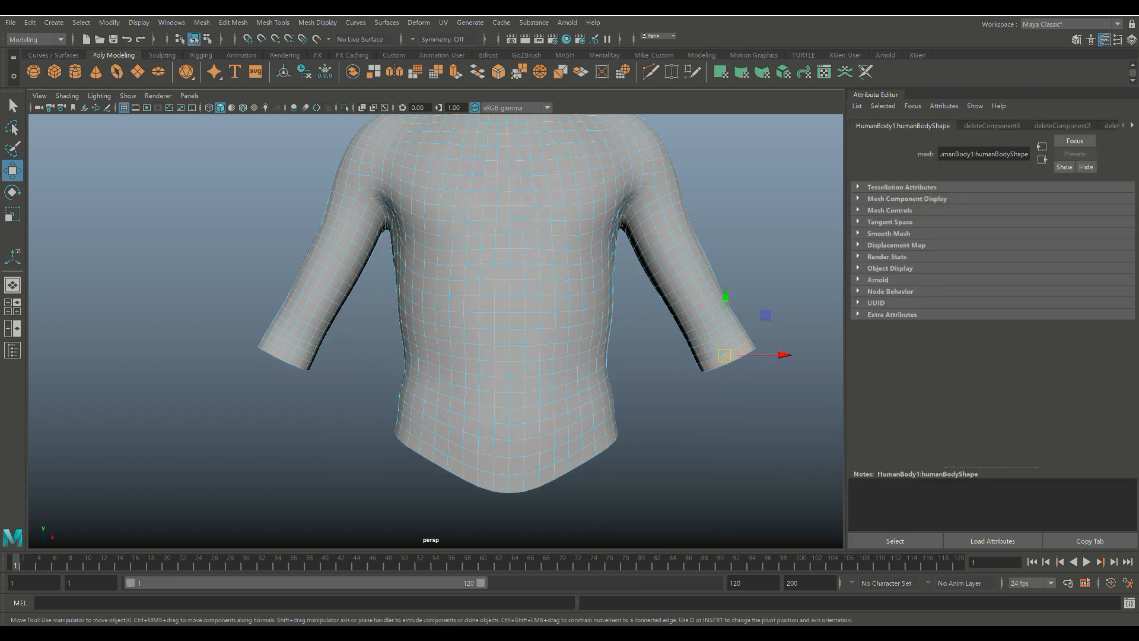
{"action": "left_click", "coordinate": [280, 353], "text": "shift"}
{"action": "double_click", "coordinate": [277, 351], "text": "shift"}
{"action": "key", "text": "shift+period"}
{"action": "key", "text": "shift+period"}
{"action": "key", "text": "shift+period"}
{"action": "key", "text": "shift+period"}
{"action": "key", "text": "shift+period"}
{"action": "key", "text": "shift+period"}
{"action": "key", "text": "shift+period"}
{"action": "key", "text": "shift+period"}
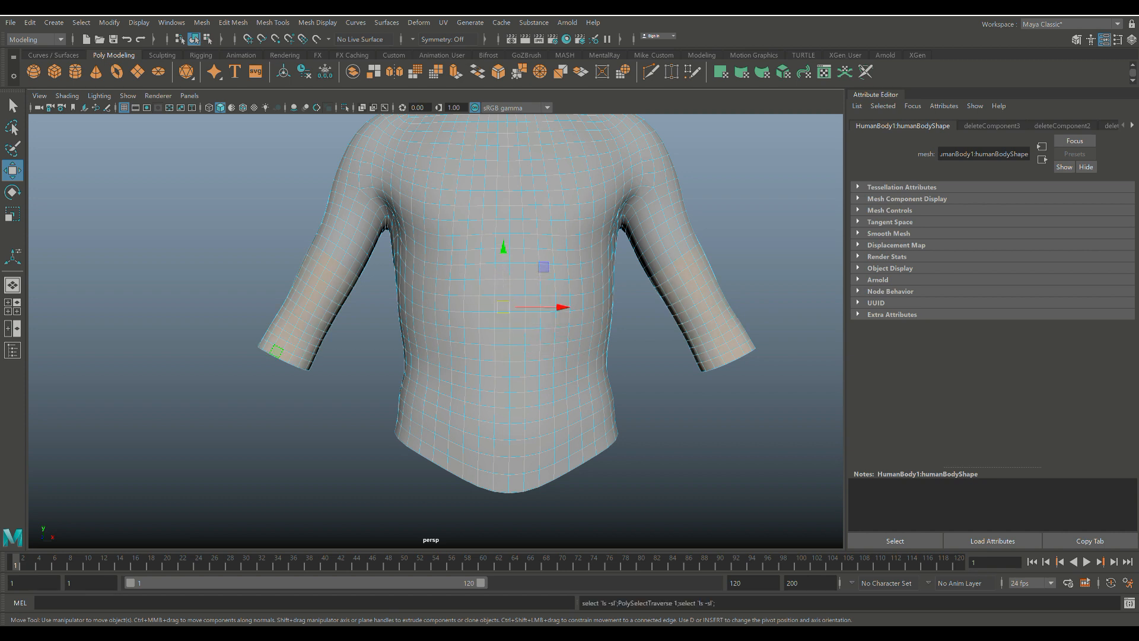
{"action": "key", "text": "shift+period"}
{"action": "key", "text": "Delete"}
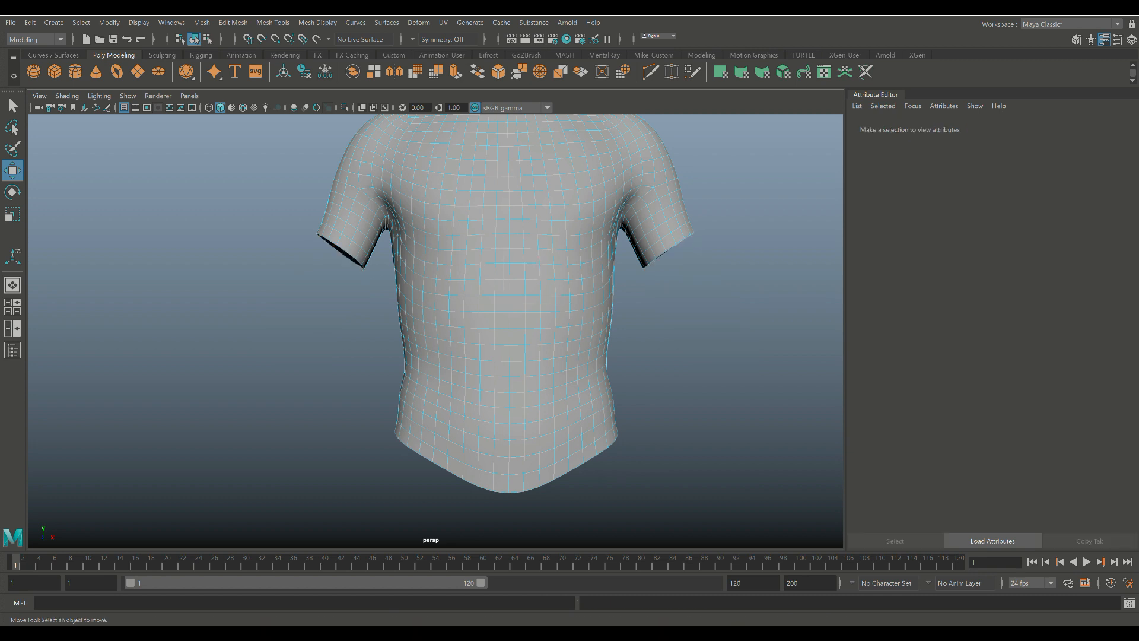
Select the face loop around the front and sides of the neck, grow the selection and delete it down to the collar.
{"action": "scroll", "coordinate": [419, 265], "scroll_direction": "down", "scroll_amount": 3}
{"action": "middle_click_drag", "start_coordinate": [418, 265], "coordinate": [404, 386], "text": "alt"}
{"action": "scroll", "coordinate": [404, 385], "scroll_direction": "up", "scroll_amount": 3}
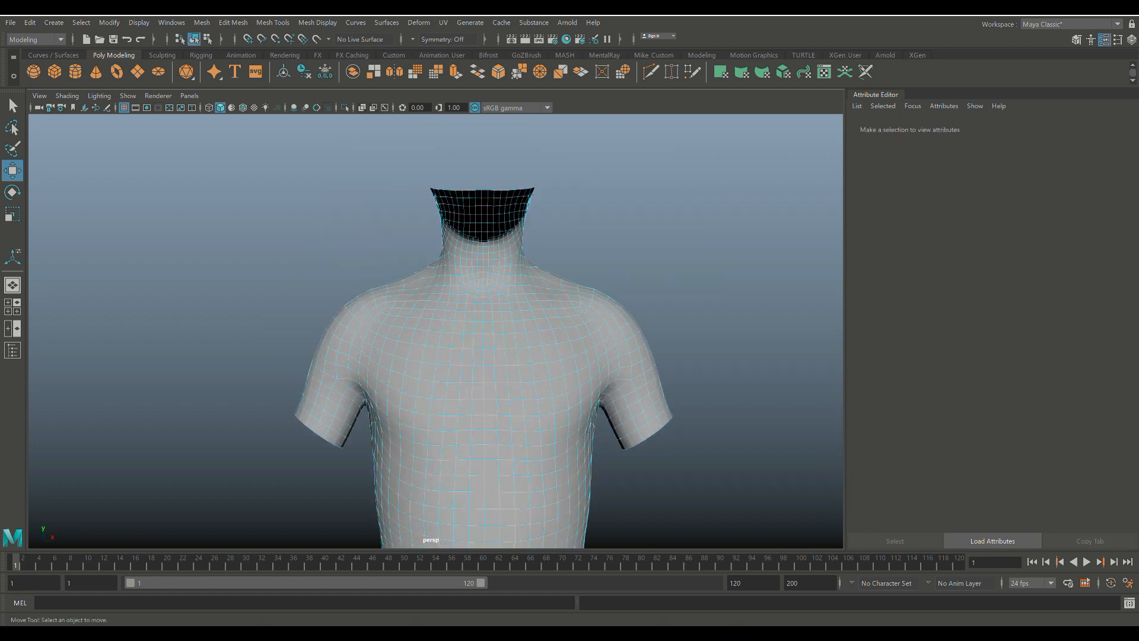
{"action": "scroll", "coordinate": [404, 380], "scroll_direction": "up", "scroll_amount": 4}
{"action": "left_click_drag", "start_coordinate": [401, 370], "coordinate": [363, 371], "text": "alt"}
{"action": "middle_click_drag", "start_coordinate": [363, 371], "coordinate": [363, 466], "text": "alt"}
{"action": "left_click_drag", "start_coordinate": [363, 465], "coordinate": [300, 466], "text": "alt"}
{"action": "middle_click_drag", "start_coordinate": [300, 466], "coordinate": [506, 525], "text": "alt"}
{"action": "left_click_drag", "start_coordinate": [506, 526], "coordinate": [520, 528], "text": "alt"}
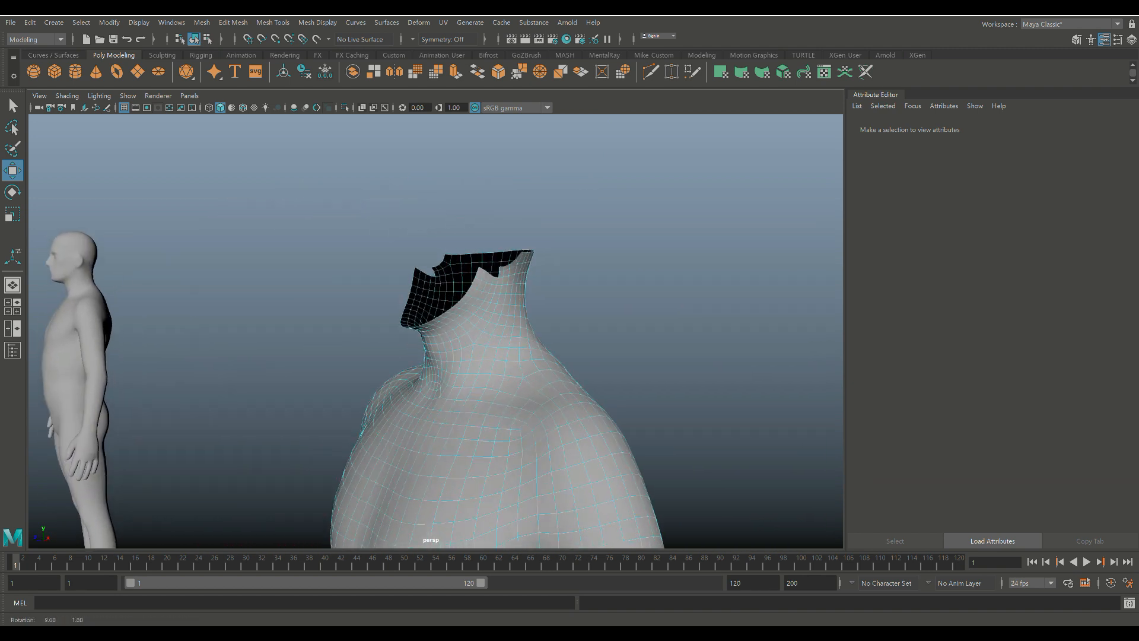
{"action": "scroll", "coordinate": [574, 398], "scroll_direction": "up", "scroll_amount": 5}
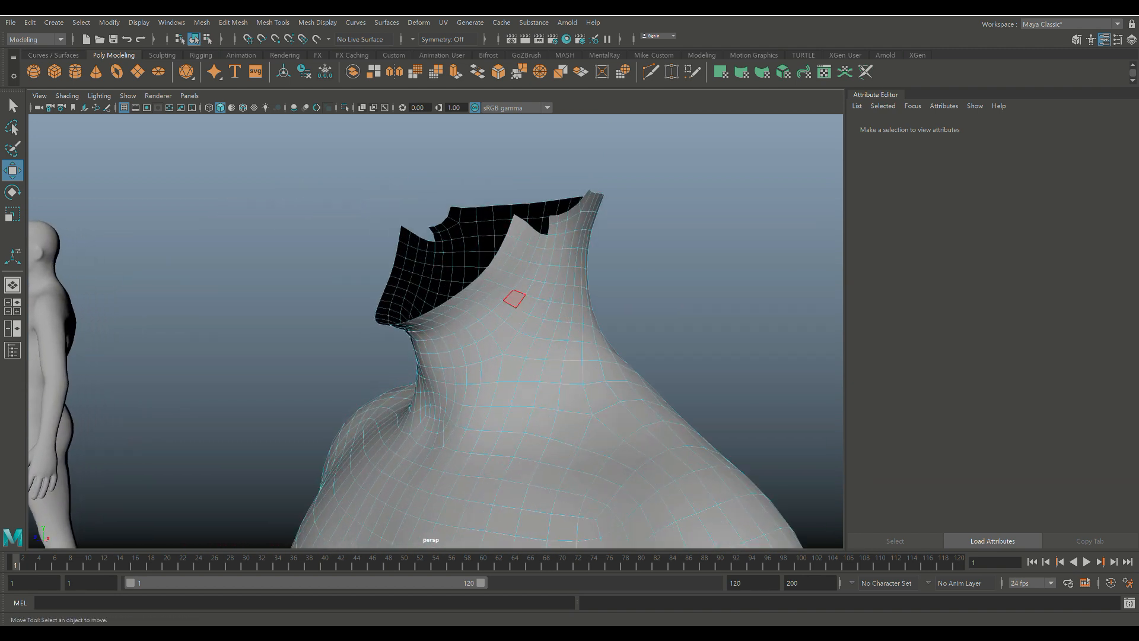
{"action": "left_click", "coordinate": [513, 298]}
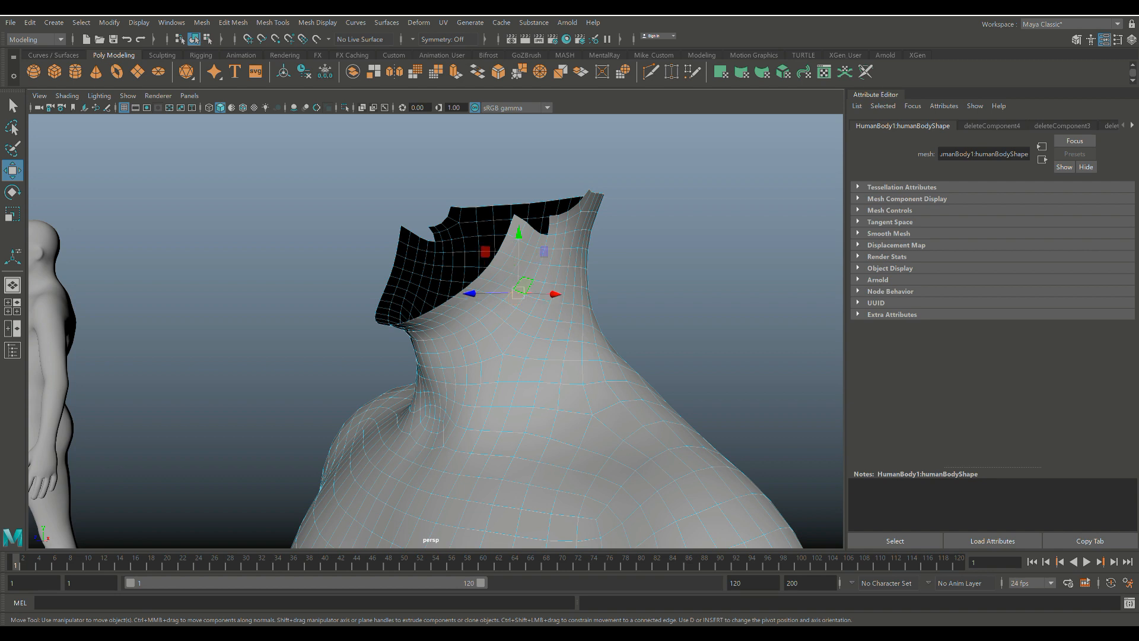
{"action": "key", "text": "shift+period"}
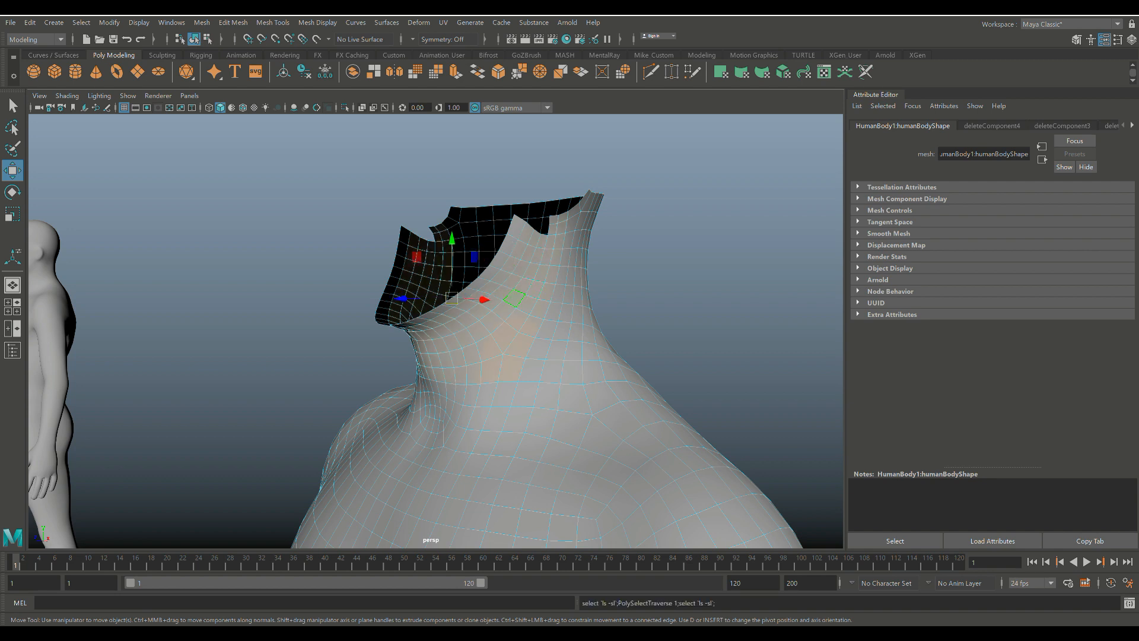
{"action": "left_click_drag", "start_coordinate": [514, 298], "coordinate": [664, 293], "text": "alt"}
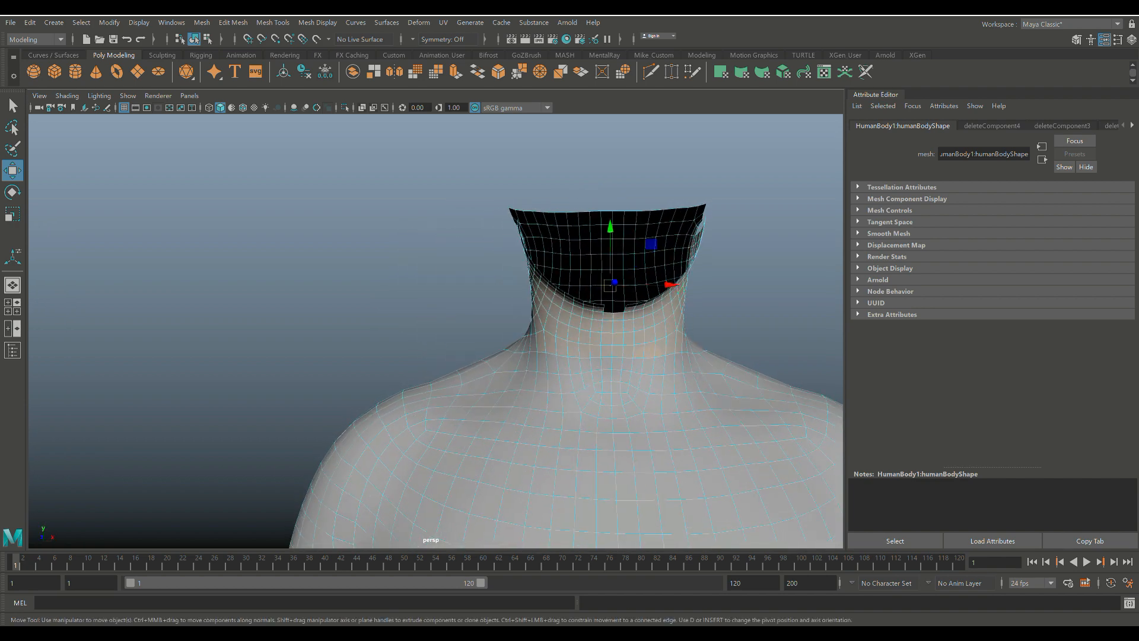
{"action": "key", "text": "shift+period"}
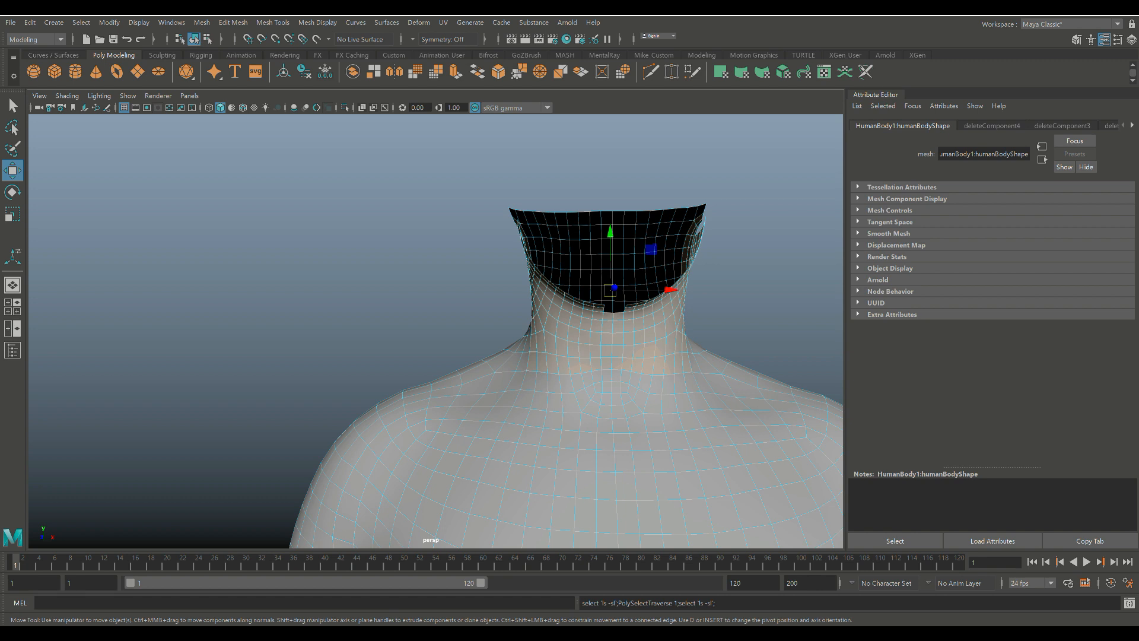
{"action": "key", "text": "Delete"}
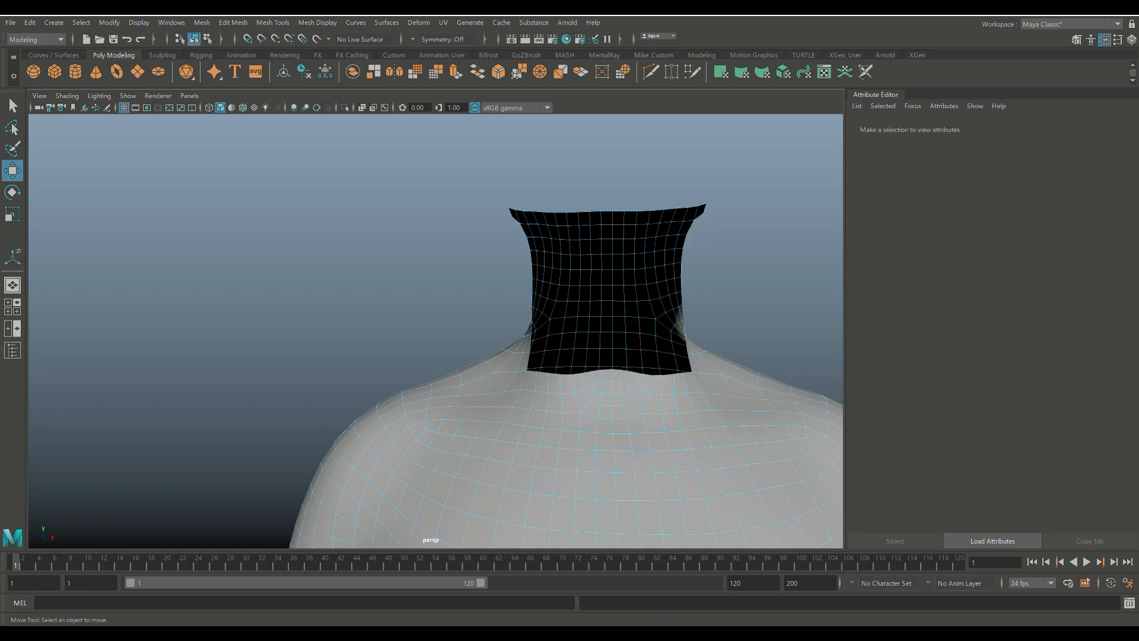
Lower the back of the neck by selecting its top face loop, growing it four times and deleting those faces.
{"action": "left_click_drag", "start_coordinate": [516, 314], "coordinate": [688, 338], "text": "alt"}
{"action": "scroll", "coordinate": [436, 331], "scroll_direction": "up", "scroll_amount": 1}
{"action": "middle_click_drag", "start_coordinate": [451, 308], "coordinate": [525, 392], "text": "alt"}
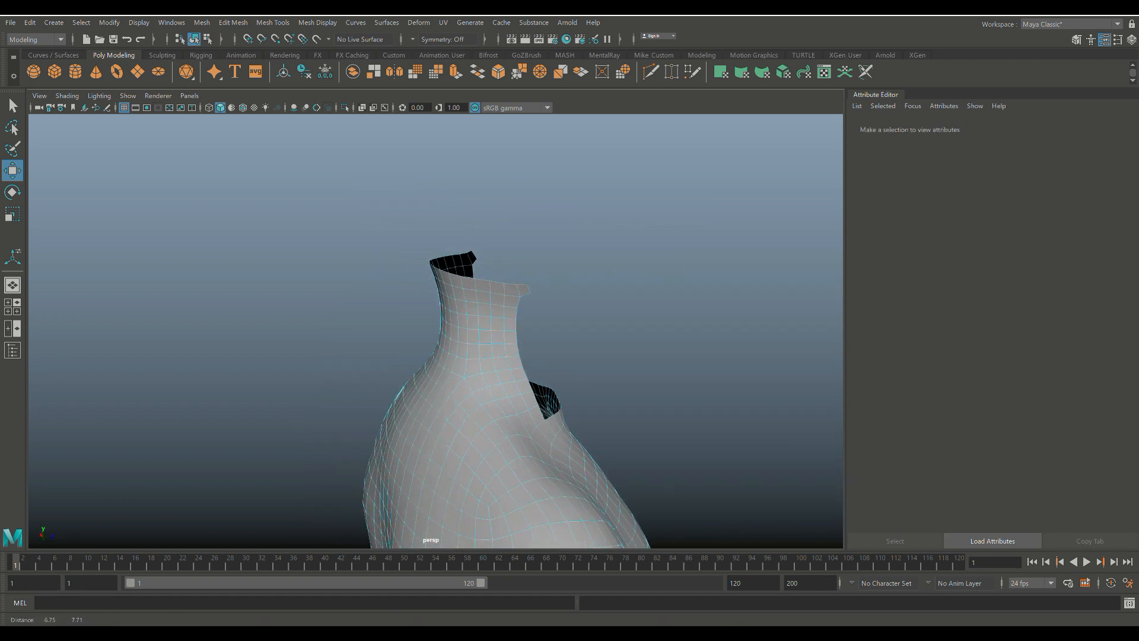
{"action": "left_click_drag", "start_coordinate": [635, 356], "coordinate": [658, 356], "text": "alt"}
{"action": "left_click", "coordinate": [546, 296]}
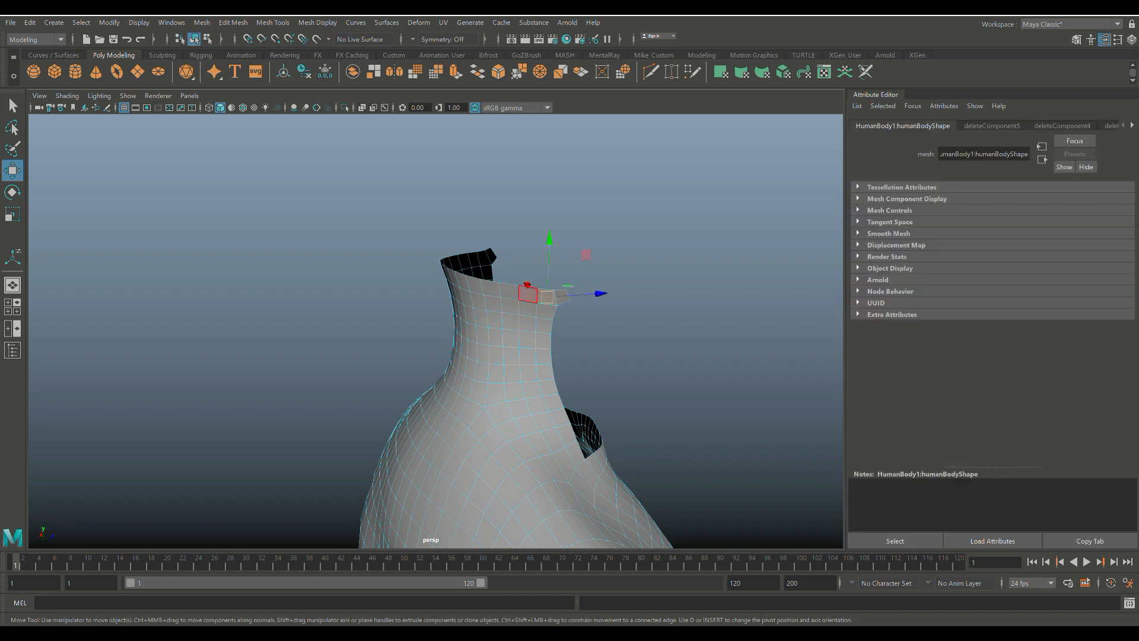
{"action": "double_click", "coordinate": [528, 294], "text": "shift"}
{"action": "key", "text": "shift+period"}
{"action": "key", "text": "shift+period"}
{"action": "key", "text": "shift+period"}
{"action": "key", "text": "shift+period"}
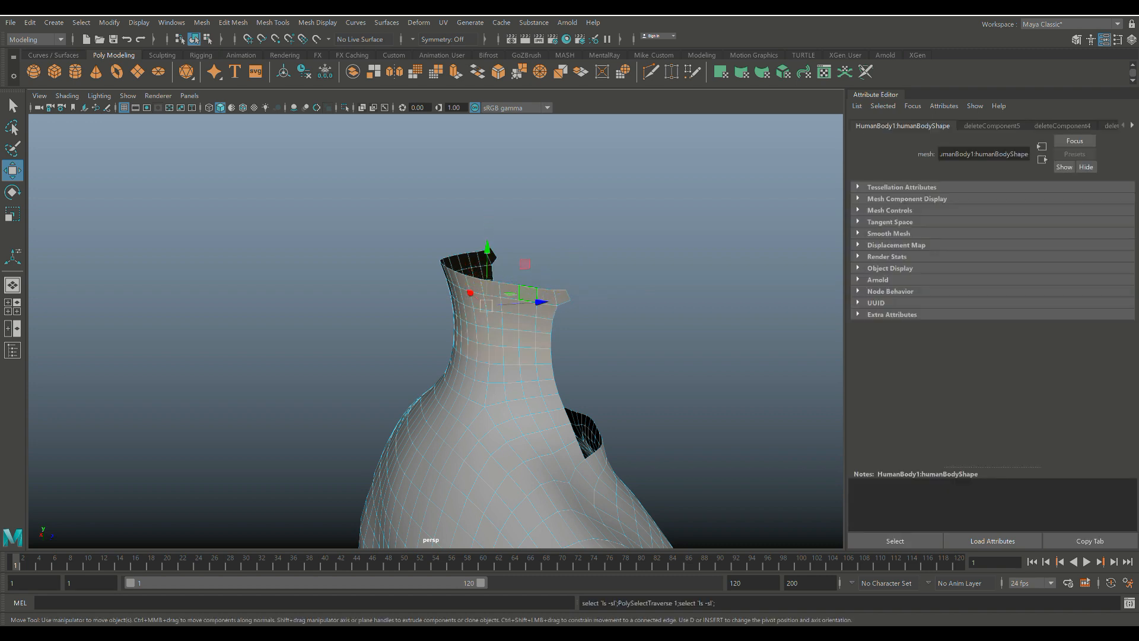
{"action": "key", "text": "Delete"}
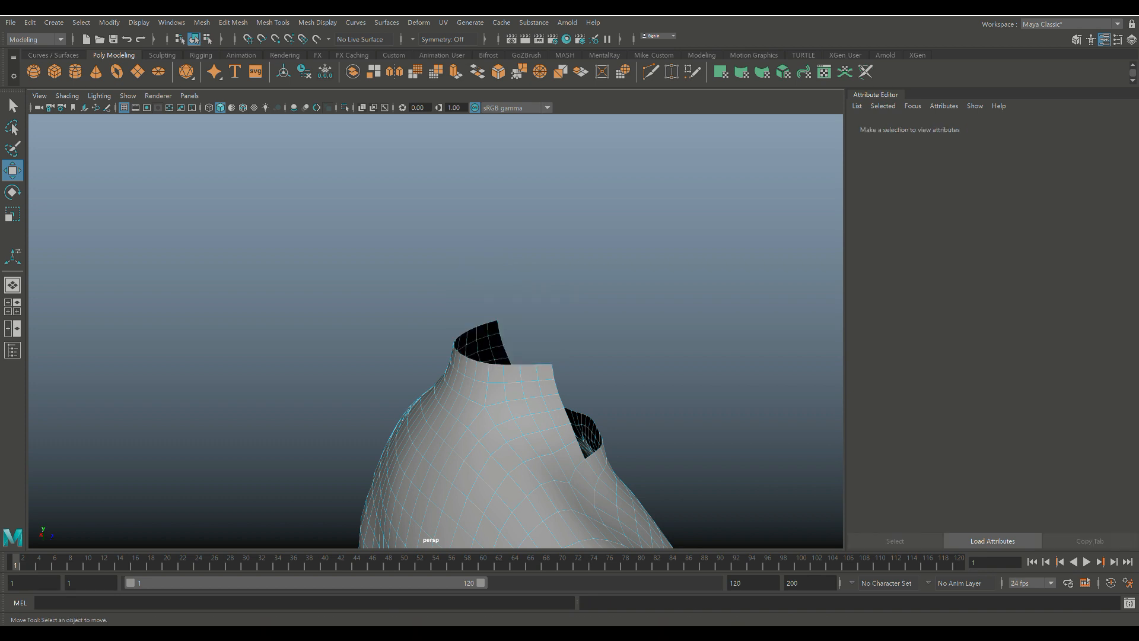
{"action": "left_click_drag", "start_coordinate": [570, 356], "coordinate": [398, 376], "text": "alt"}
{"action": "middle_click_drag", "start_coordinate": [534, 427], "coordinate": [412, 263], "text": "alt"}
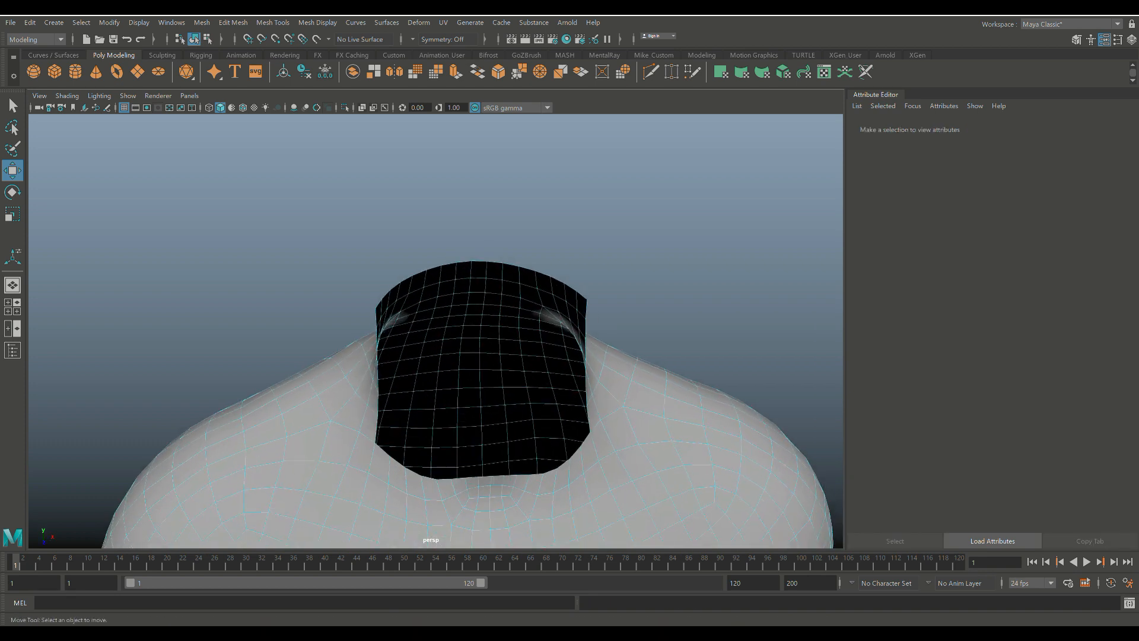
{"action": "scroll", "coordinate": [436, 331], "scroll_direction": "down", "scroll_amount": 4}
{"action": "middle_click_drag", "start_coordinate": [435, 356], "coordinate": [443, 281], "text": "alt"}
{"action": "scroll", "coordinate": [436, 331], "scroll_direction": "down", "scroll_amount": 2}
{"action": "scroll", "coordinate": [435, 331], "scroll_direction": "up", "scroll_amount": 3}
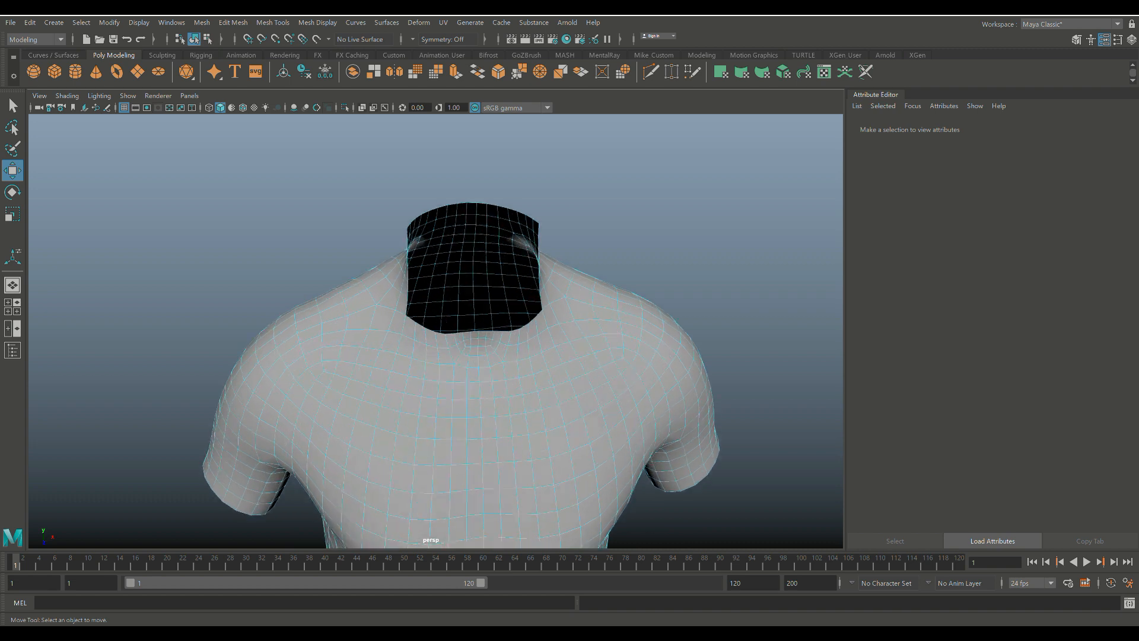
{"action": "scroll", "coordinate": [436, 331], "scroll_direction": "up", "scroll_amount": 5}
{"action": "mouse_move", "coordinate": [436, 331]}
{"action": "left_mouse_down", "text": "alt"}
{"action": "mouse_move", "coordinate": [439, 289]}
{"action": "mouse_move", "coordinate": [440, 309]}
{"action": "left_mouse_up", "text": "alt"}
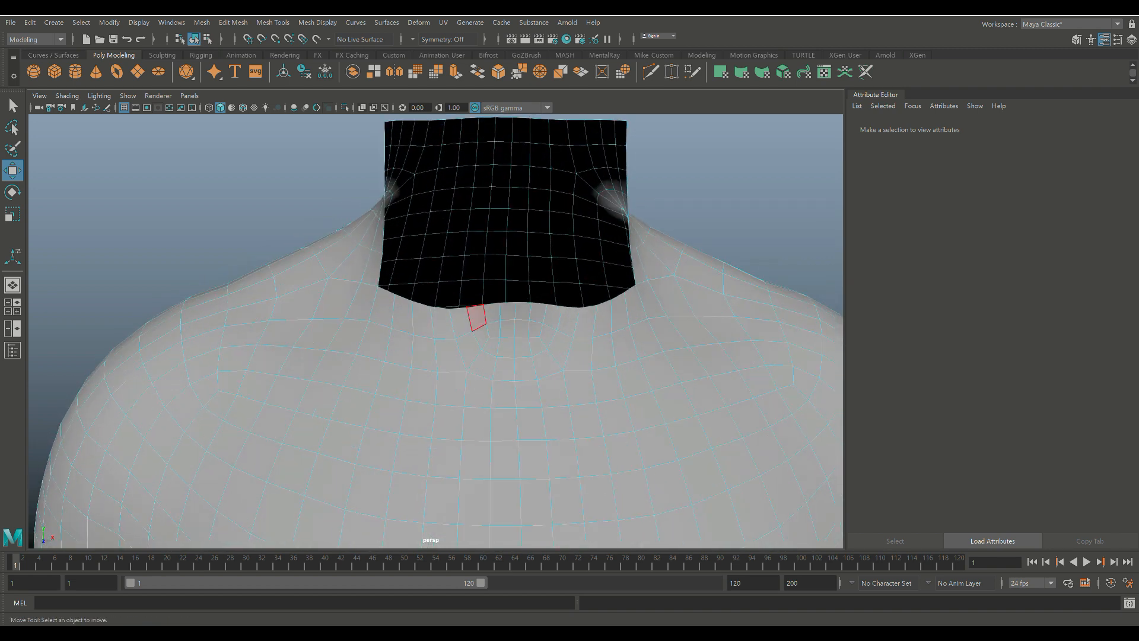
{"action": "left_click", "coordinate": [477, 318]}
{"action": "scroll", "coordinate": [477, 317], "scroll_direction": "up", "scroll_amount": 3}
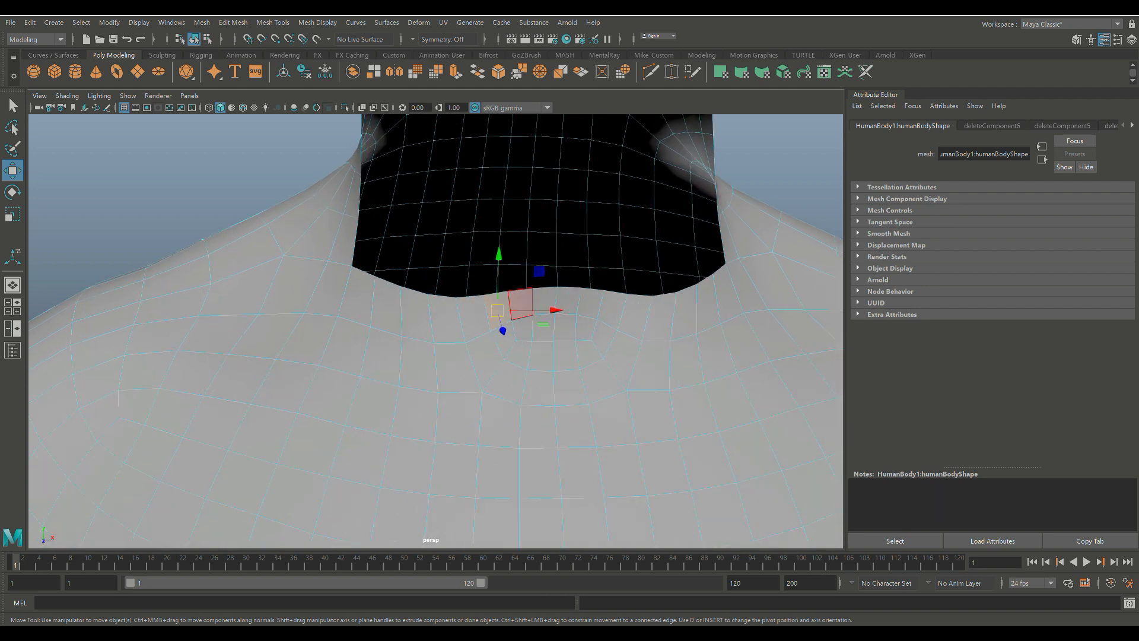
{"action": "left_click", "coordinate": [520, 304], "text": "shift"}
{"action": "left_click", "coordinate": [544, 302], "text": "shift"}
{"action": "left_click", "coordinate": [568, 301], "text": "shift"}
{"action": "left_click", "coordinate": [591, 304], "text": "shift"}
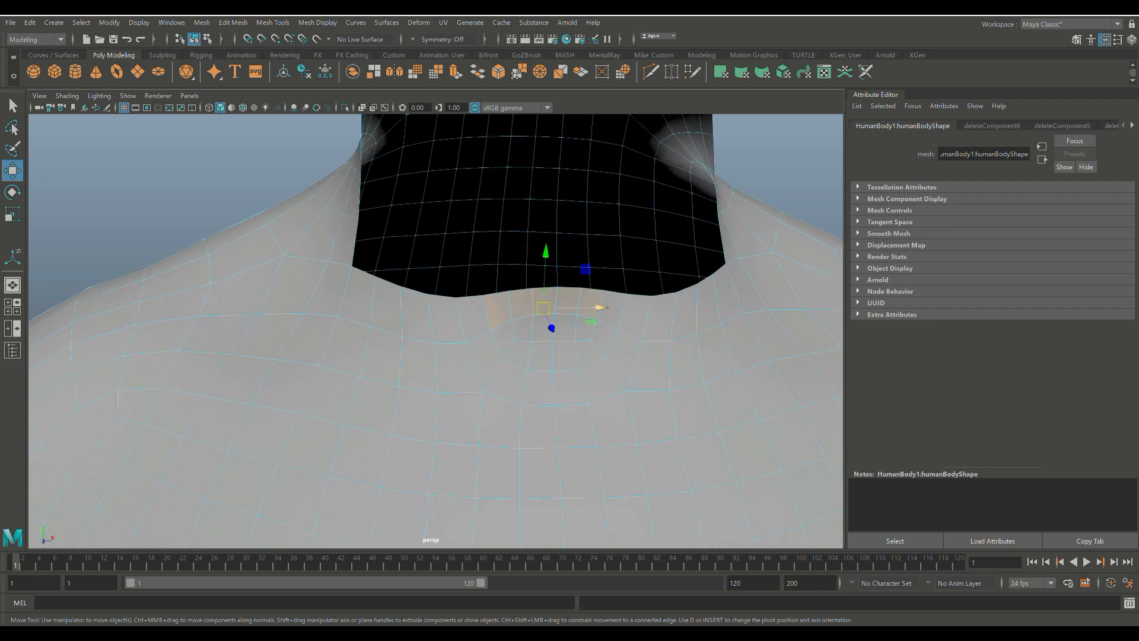
{"action": "left_click", "coordinate": [612, 314], "text": "shift"}
{"action": "left_click", "coordinate": [634, 318], "text": "shift"}
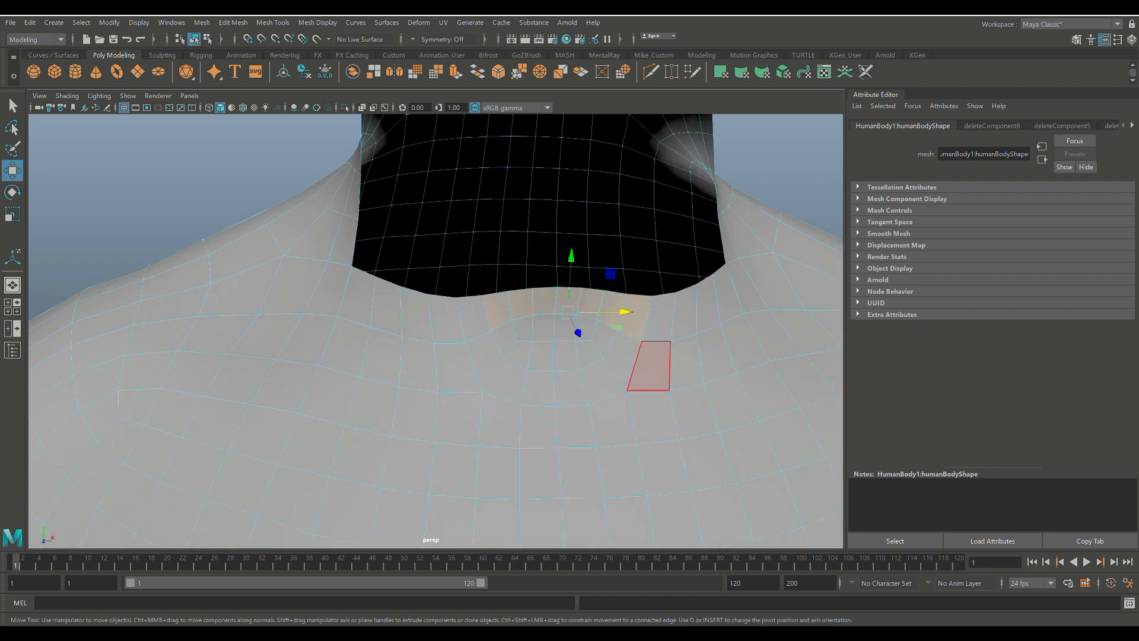
{"action": "key", "text": "shift+period"}
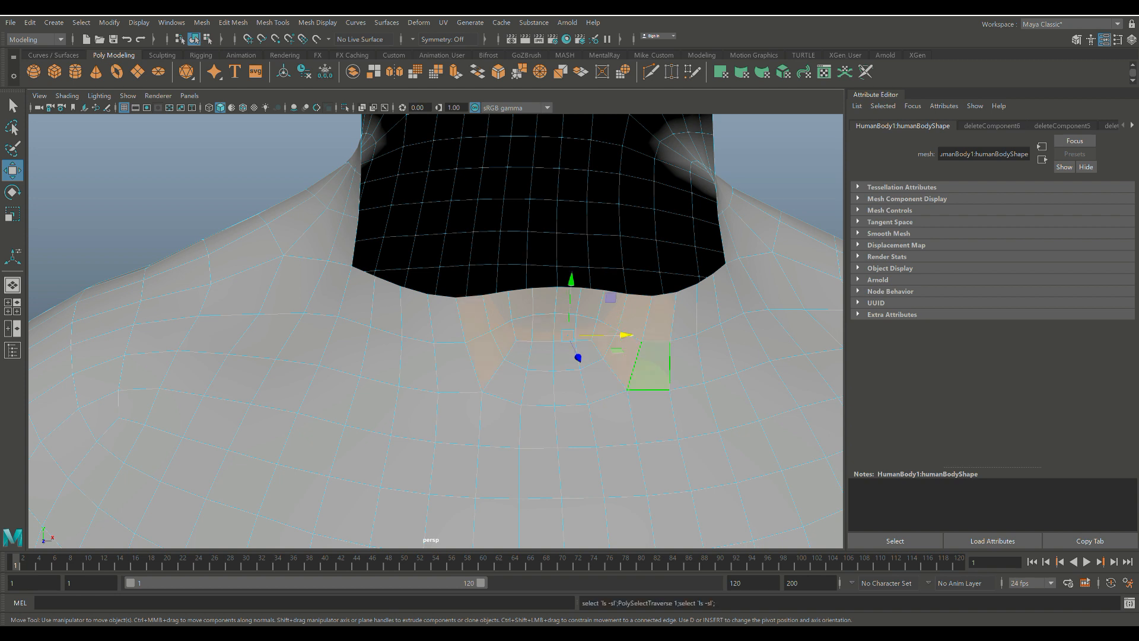
{"action": "key", "text": "shift+period"}
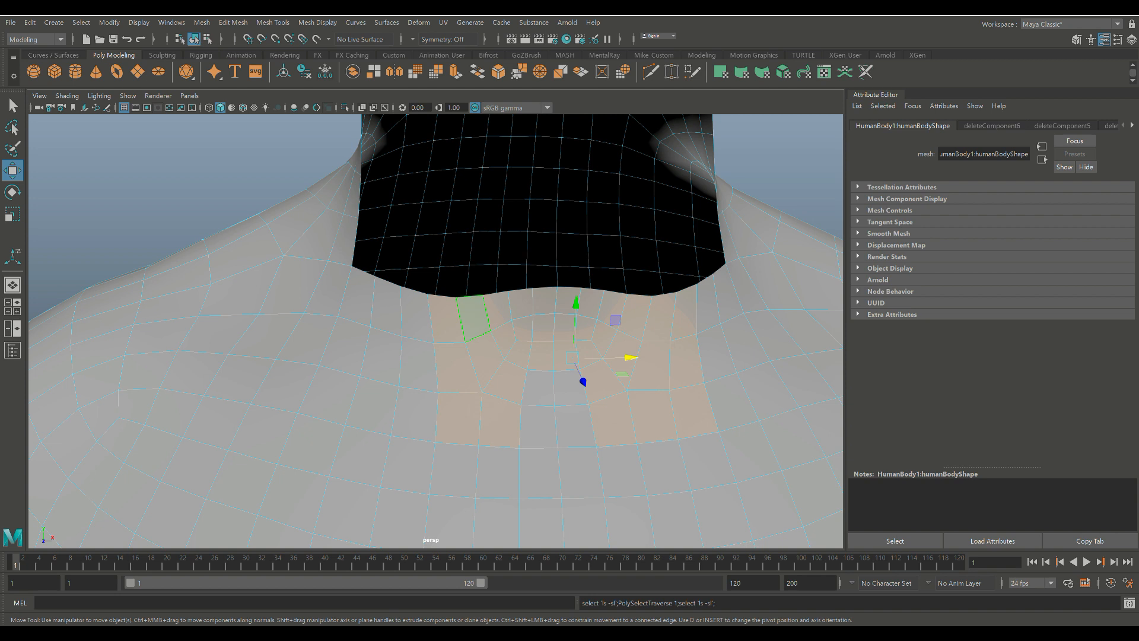
Select the U-shaped strip of eight faces below the front of the collar and delete them.
{"action": "left_click", "coordinate": [474, 320]}
{"action": "left_click", "coordinate": [485, 362], "text": "shift"}
{"action": "left_click", "coordinate": [505, 383], "text": "shift"}
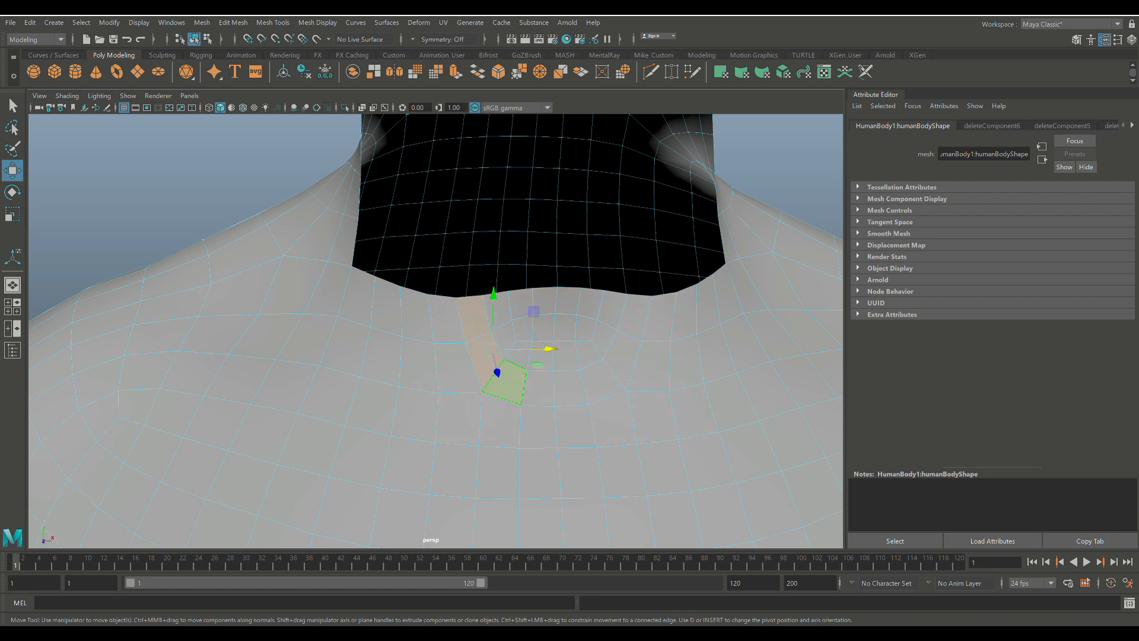
{"action": "left_click", "coordinate": [537, 388], "text": "shift"}
{"action": "left_click", "coordinate": [570, 388], "text": "shift"}
{"action": "left_click", "coordinate": [603, 381], "text": "shift"}
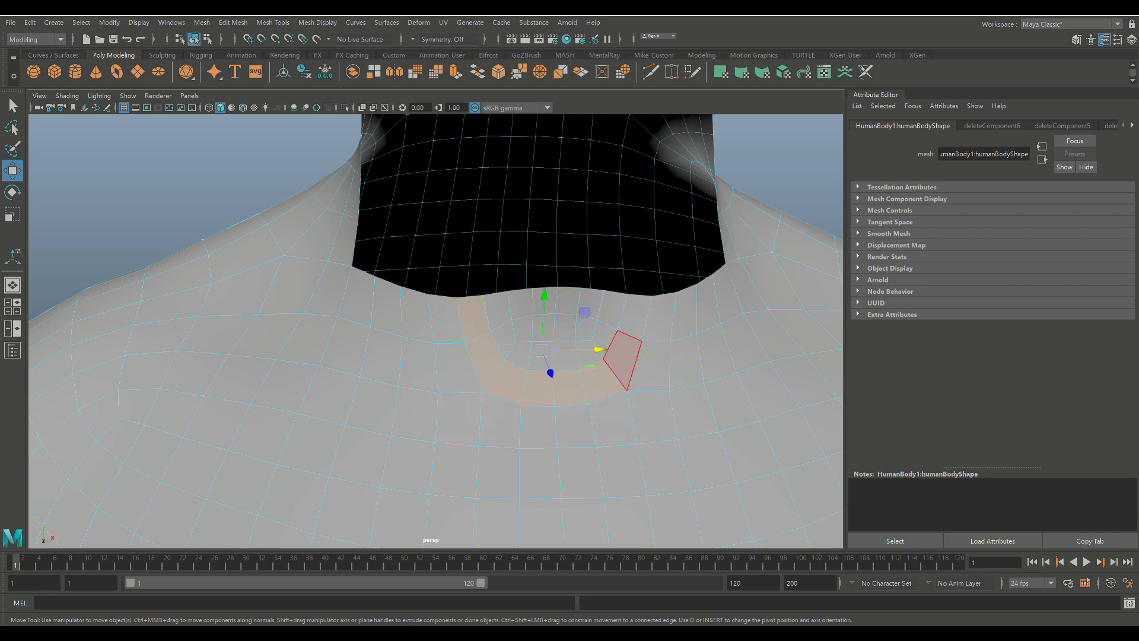
{"action": "left_click", "coordinate": [623, 359], "text": "shift"}
{"action": "left_click", "coordinate": [634, 318], "text": "shift"}
{"action": "key", "text": "Delete"}
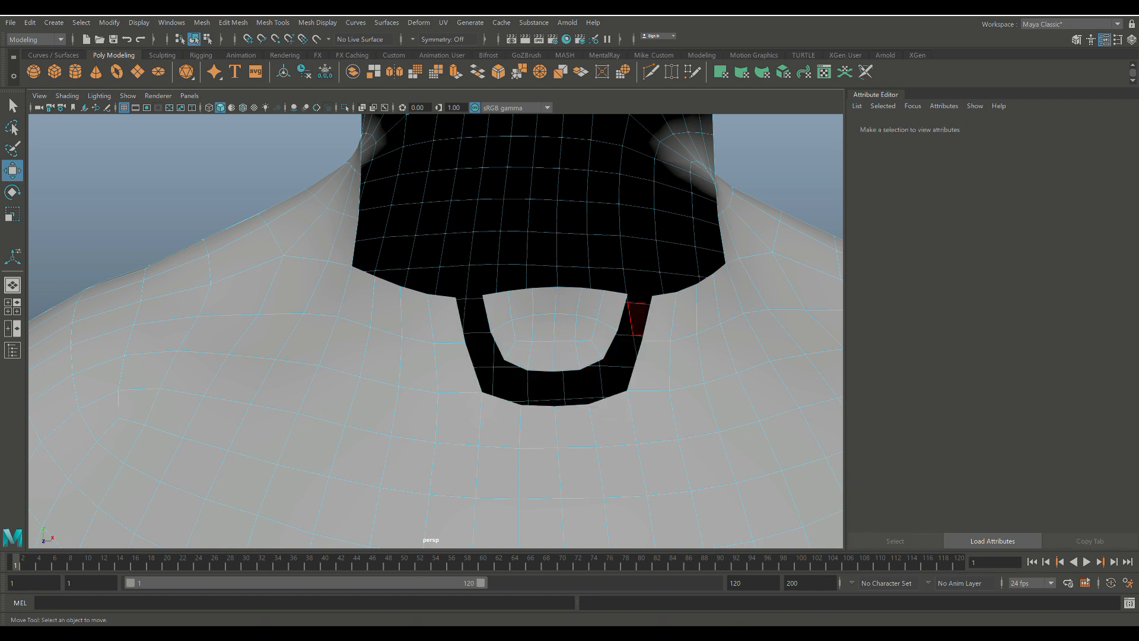
Select the leftover patch of faces inside the U-shaped gap, grow the selection once and delete it.
{"action": "left_click", "coordinate": [614, 309]}
{"action": "double_click", "coordinate": [500, 310], "text": "shift"}
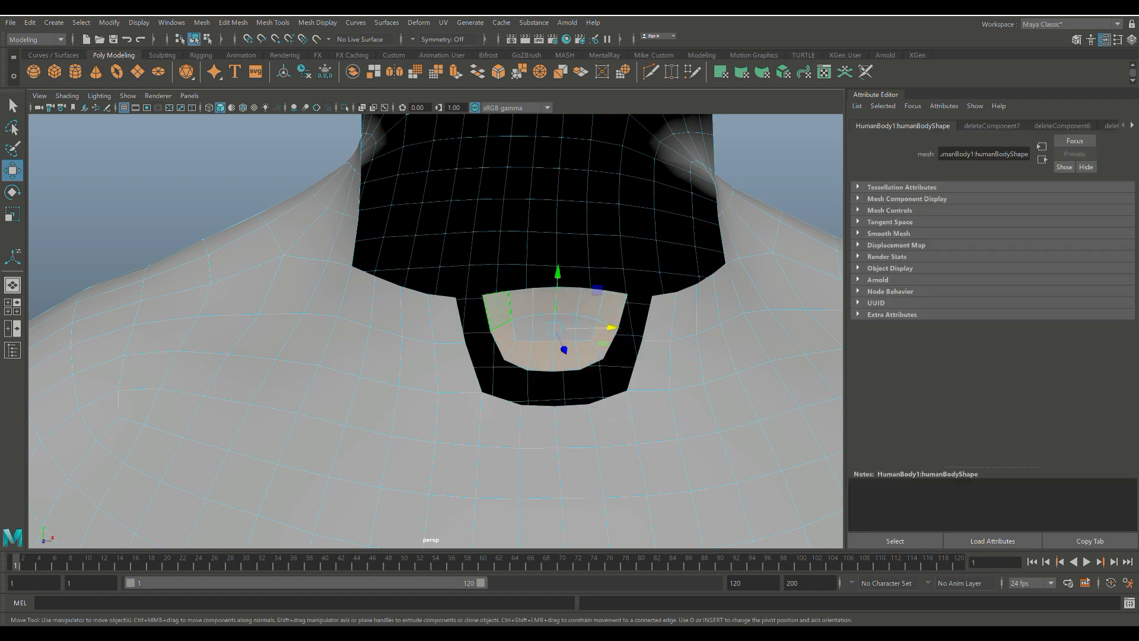
{"action": "key", "text": "shift+period"}
{"action": "key", "text": "Delete"}
Widen the front neckline by deleting a two-by-two block of faces on each side of the opening.
{"action": "left_click", "coordinate": [424, 312]}
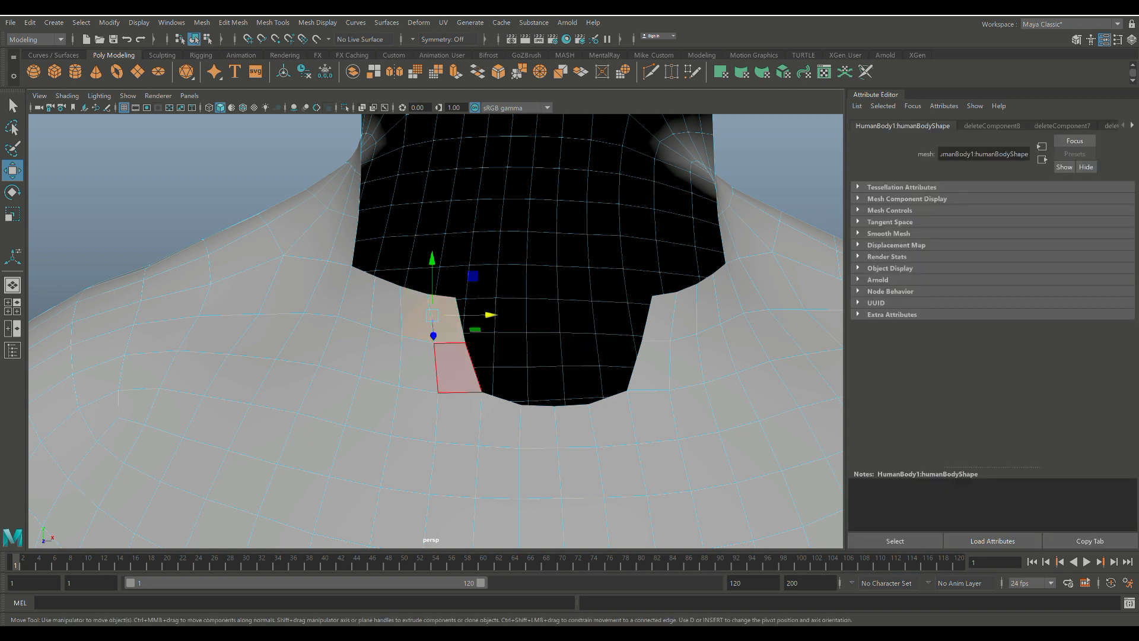
{"action": "left_click", "coordinate": [458, 367], "text": "shift"}
{"action": "left_click", "coordinate": [649, 364], "text": "shift"}
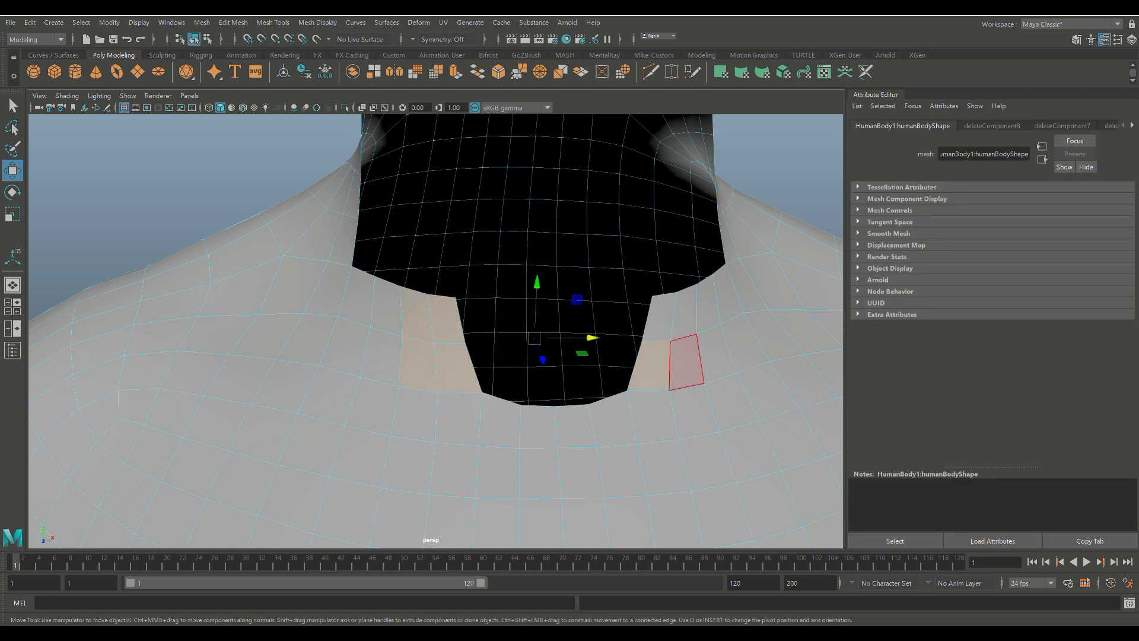
{"action": "left_click", "coordinate": [685, 362], "text": "shift"}
{"action": "left_click", "coordinate": [686, 314], "text": "shift"}
{"action": "left_click", "coordinate": [662, 319], "text": "shift"}
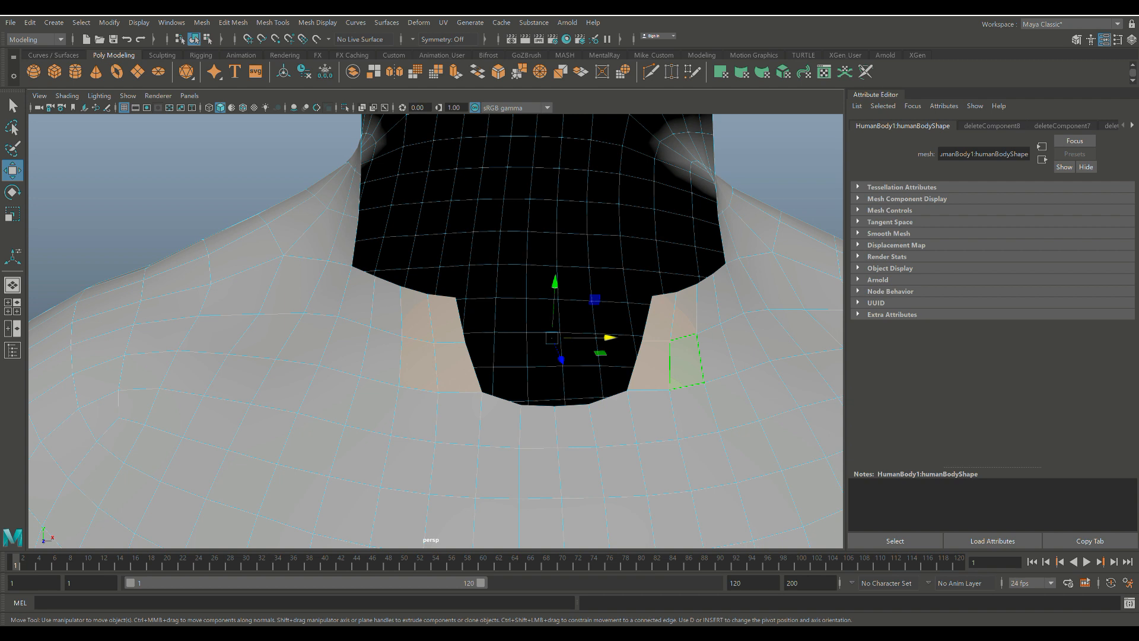
{"action": "key", "text": "Delete"}
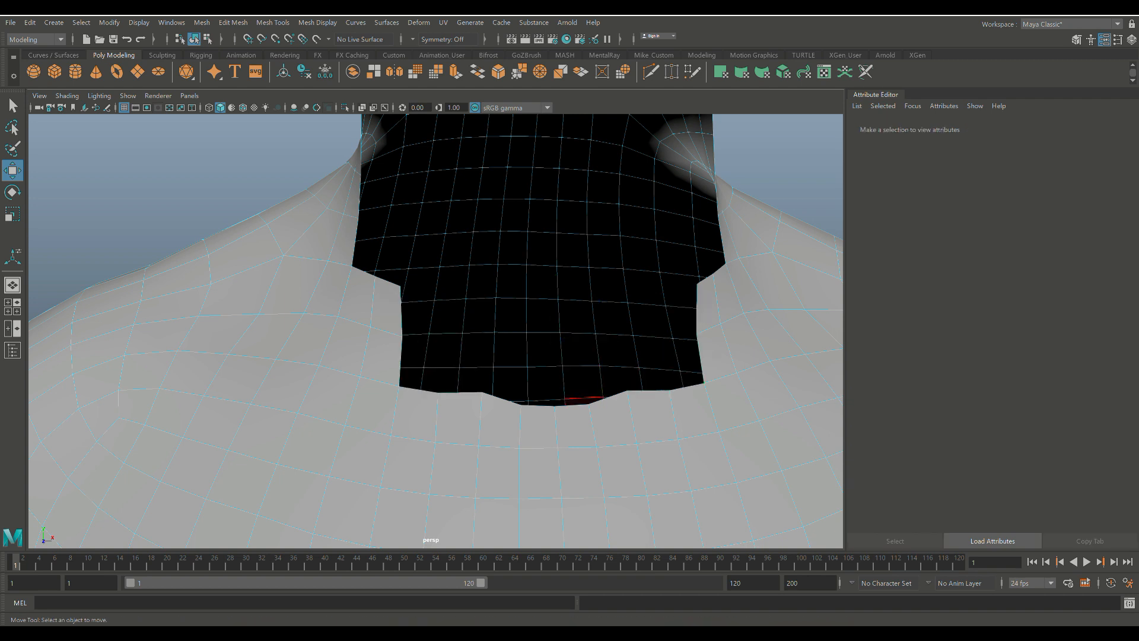
Select the two vertices flanking the lowest part of the front neckline and move them slightly down to smooth its curve.
{"action": "right_click_drag", "start_coordinate": [479, 313], "coordinate": [426, 315]}
{"action": "left_click", "coordinate": [482, 392]}
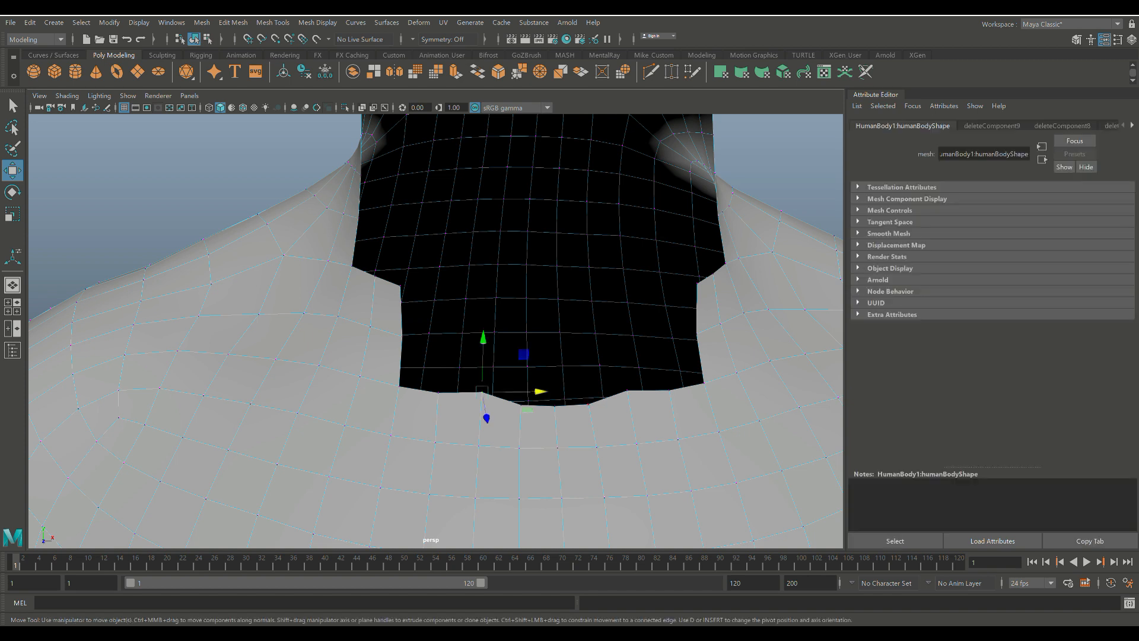
{"action": "left_click", "coordinate": [627, 390], "text": "shift"}
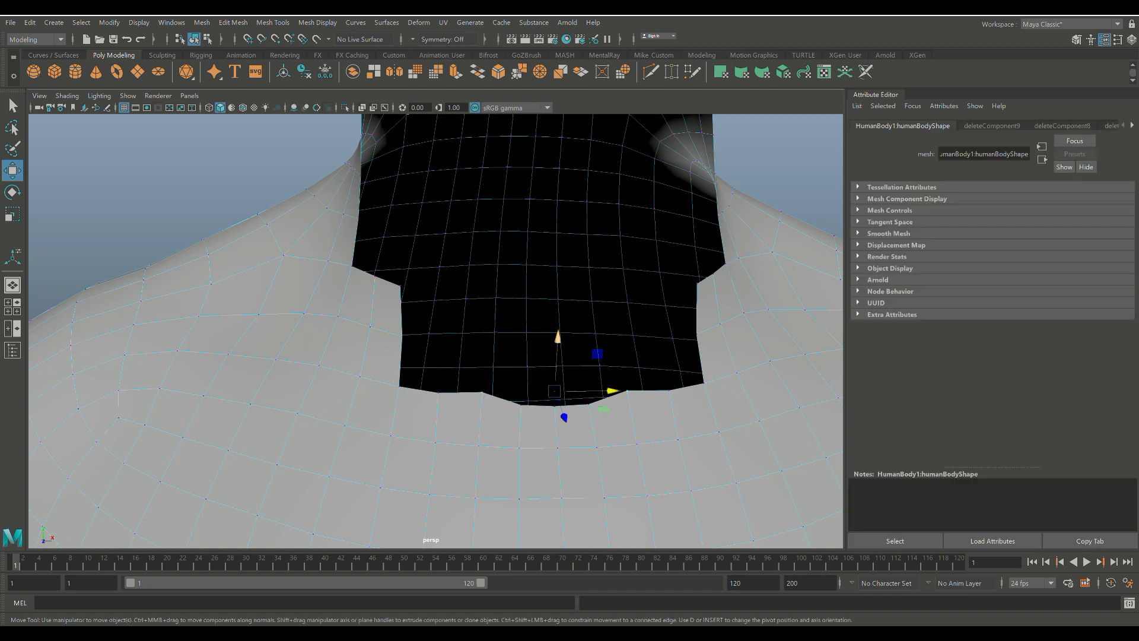
{"action": "left_click_drag", "start_coordinate": [557, 337], "coordinate": [558, 346]}
Select the top face loop around the back and sides of the neck and delete it.
{"action": "scroll", "coordinate": [564, 377], "scroll_direction": "down", "scroll_amount": 5}
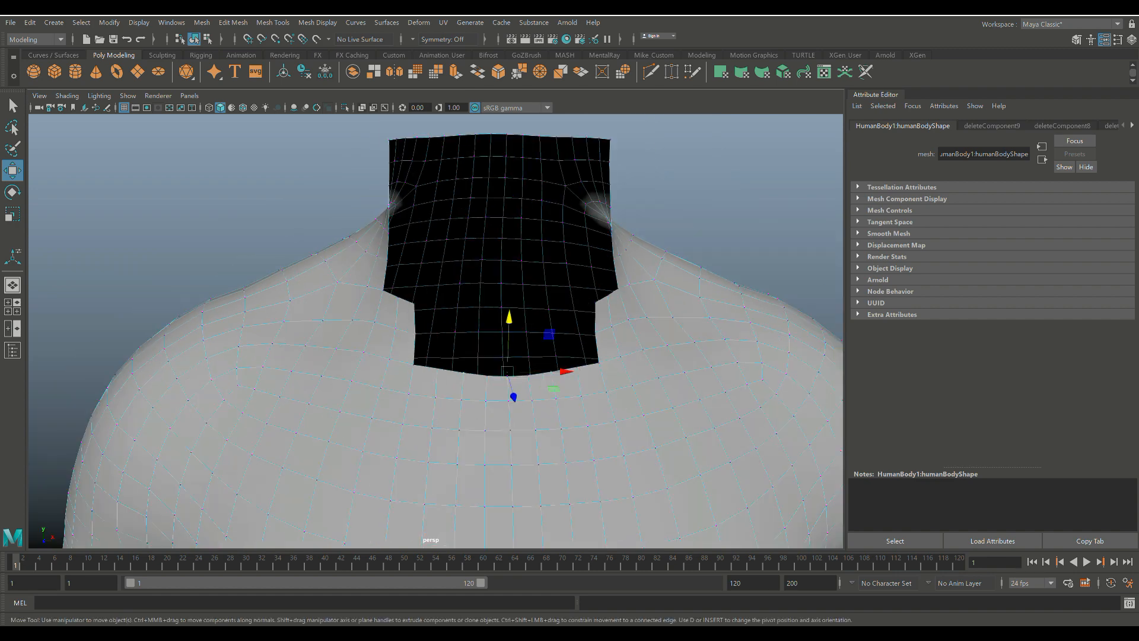
{"action": "left_click_drag", "start_coordinate": [510, 405], "coordinate": [671, 395], "text": "alt"}
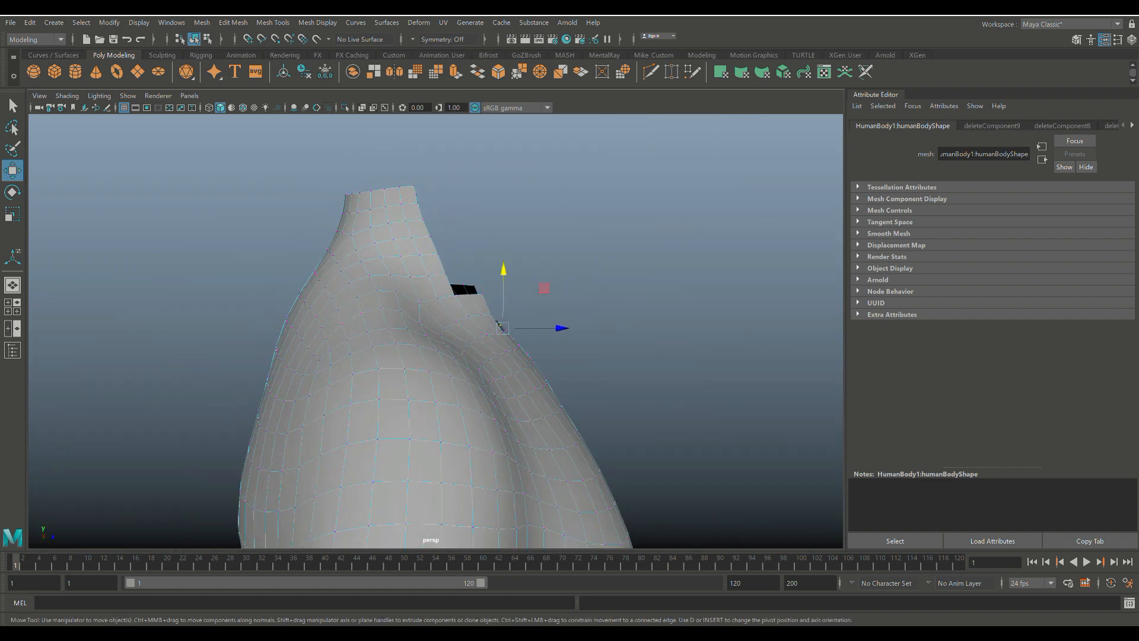
{"action": "scroll", "coordinate": [400, 255], "scroll_direction": "up", "scroll_amount": 3}
{"action": "middle_click_drag", "start_coordinate": [400, 254], "coordinate": [471, 350], "text": "alt"}
{"action": "scroll", "coordinate": [491, 224], "scroll_direction": "up", "scroll_amount": 2}
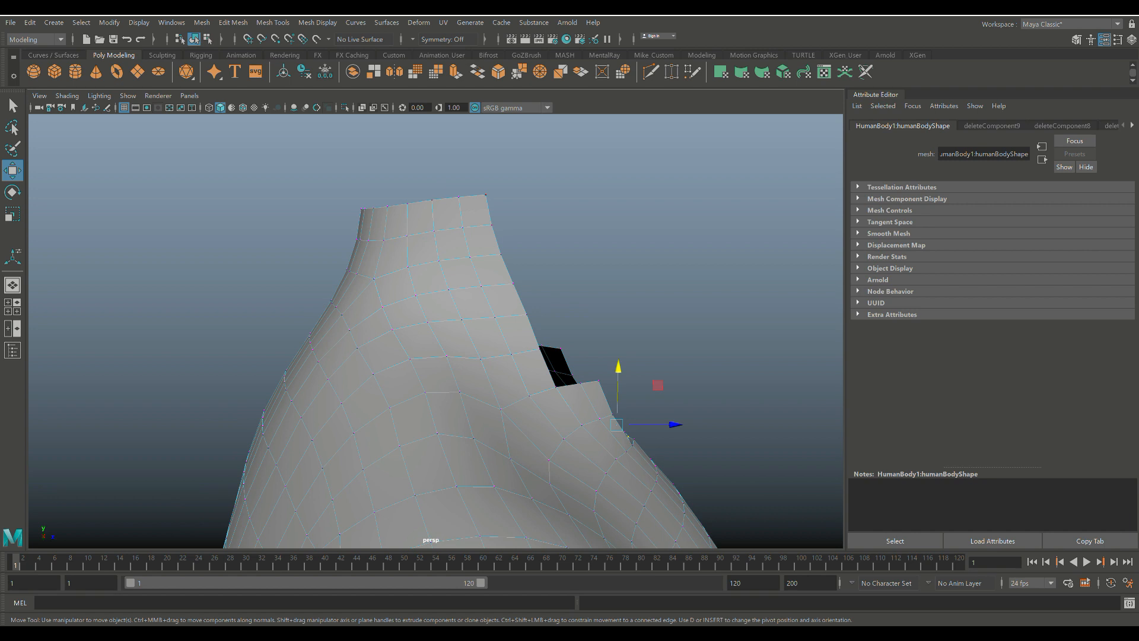
{"action": "right_click_drag", "start_coordinate": [478, 237], "coordinate": [478, 245]}
{"action": "left_click", "coordinate": [476, 208]}
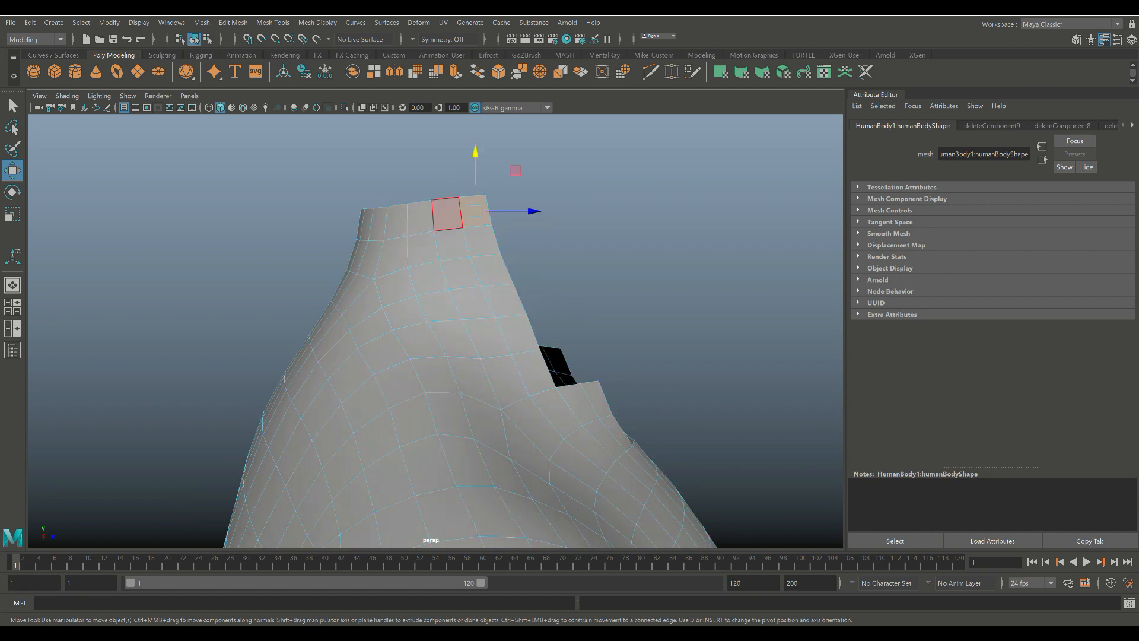
{"action": "double_click", "coordinate": [448, 214], "text": "shift"}
{"action": "key", "text": "Delete"}
{"action": "right_click_drag", "start_coordinate": [436, 331], "coordinate": [333, 331], "text": "alt"}
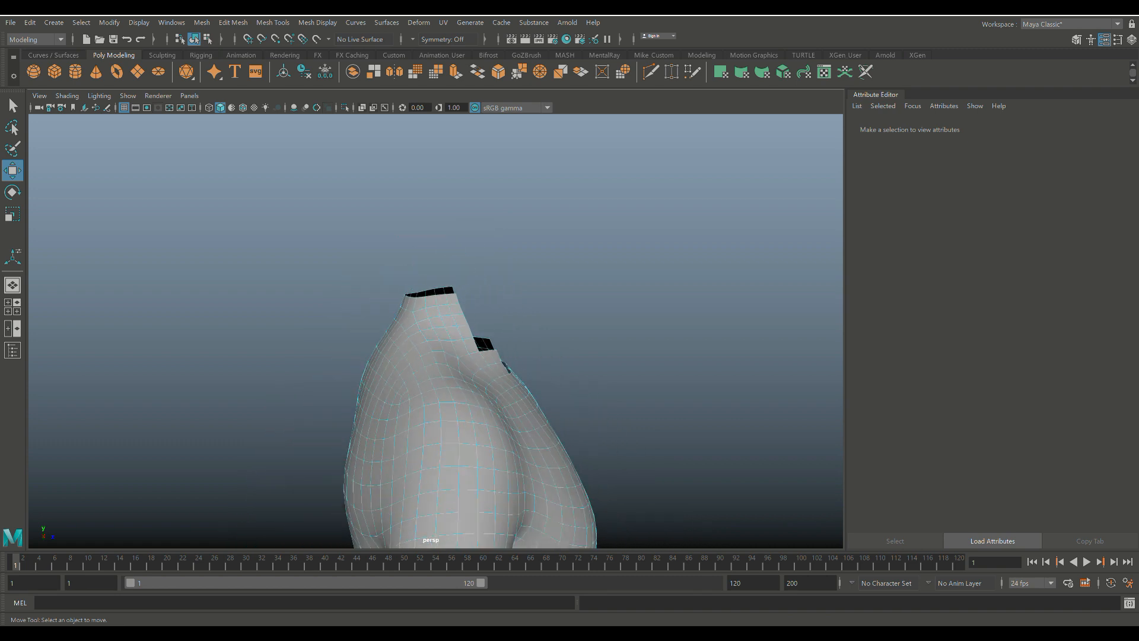
Return the shirt to object mode and move it along X over to the full human body.
{"action": "left_click_drag", "start_coordinate": [522, 331], "coordinate": [351, 347], "text": "alt"}
{"action": "scroll", "coordinate": [523, 354], "scroll_direction": "up", "scroll_amount": 2}
{"action": "scroll", "coordinate": [521, 362], "scroll_direction": "down", "scroll_amount": 5}
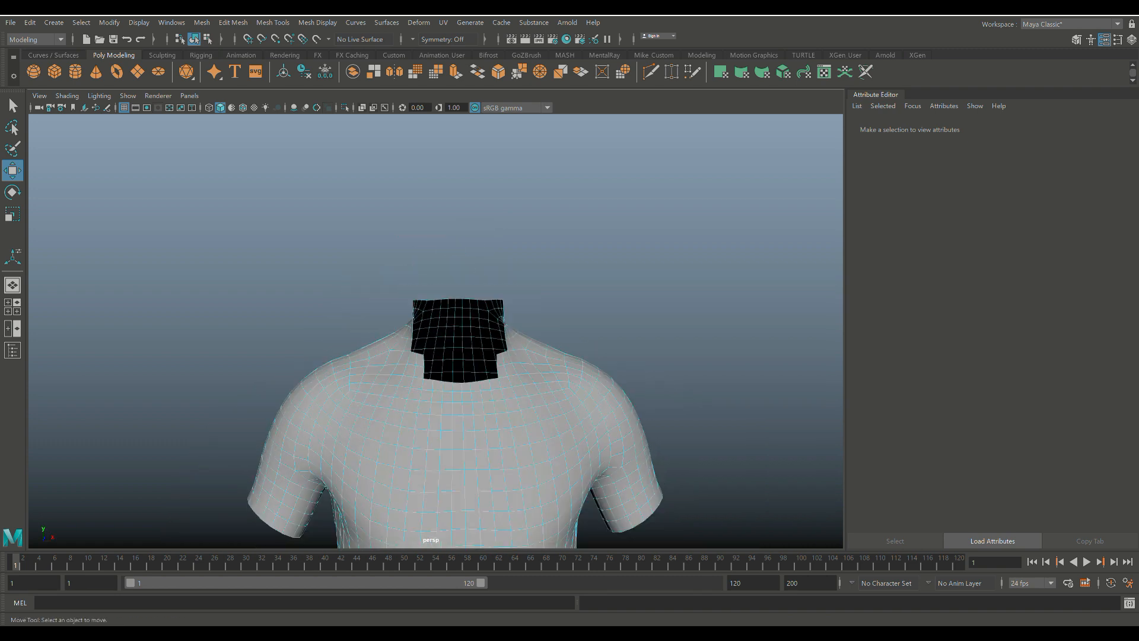
{"action": "middle_click_drag", "start_coordinate": [522, 407], "coordinate": [519, 251], "text": "alt"}
{"action": "scroll", "coordinate": [520, 250], "scroll_direction": "down", "scroll_amount": 2}
{"action": "scroll", "coordinate": [520, 251], "scroll_direction": "down", "scroll_amount": 2}
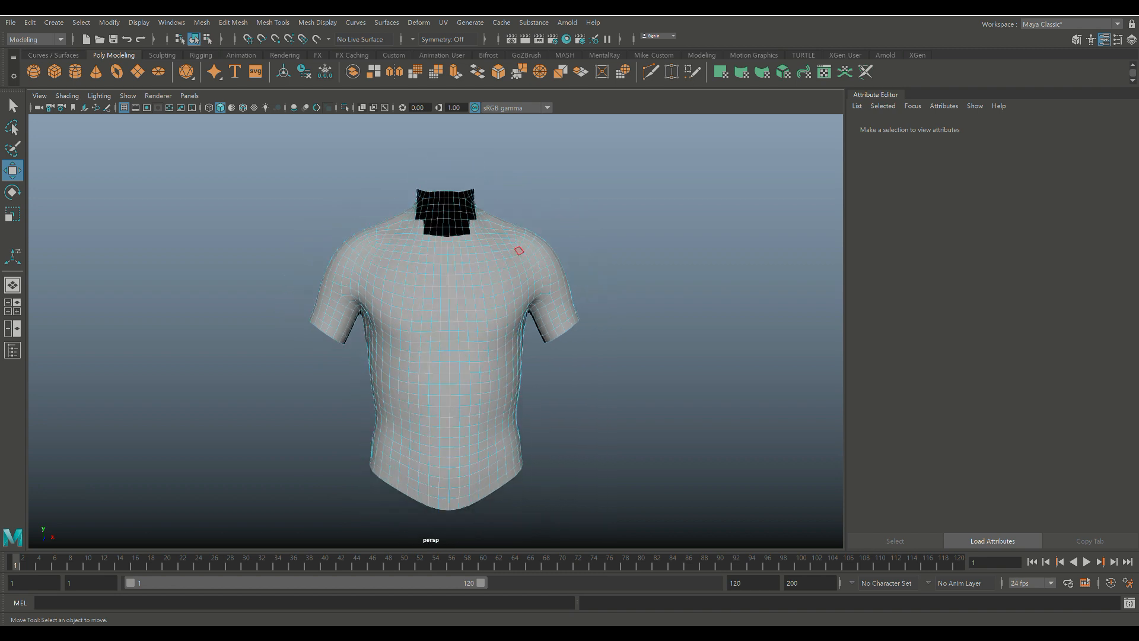
{"action": "mouse_move", "coordinate": [524, 287]}
{"action": "left_mouse_down", "text": "alt"}
{"action": "mouse_move", "coordinate": [659, 288]}
{"action": "mouse_move", "coordinate": [578, 291]}
{"action": "mouse_move", "coordinate": [519, 261]}
{"action": "mouse_move", "coordinate": [523, 303]}
{"action": "mouse_move", "coordinate": [524, 294]}
{"action": "left_mouse_up", "text": "alt"}
{"action": "right_click_drag", "start_coordinate": [488, 263], "coordinate": [539, 239]}
{"action": "scroll", "coordinate": [448, 331], "scroll_direction": "down", "scroll_amount": 5}
{"action": "scroll", "coordinate": [439, 332], "scroll_direction": "down", "scroll_amount": 3}
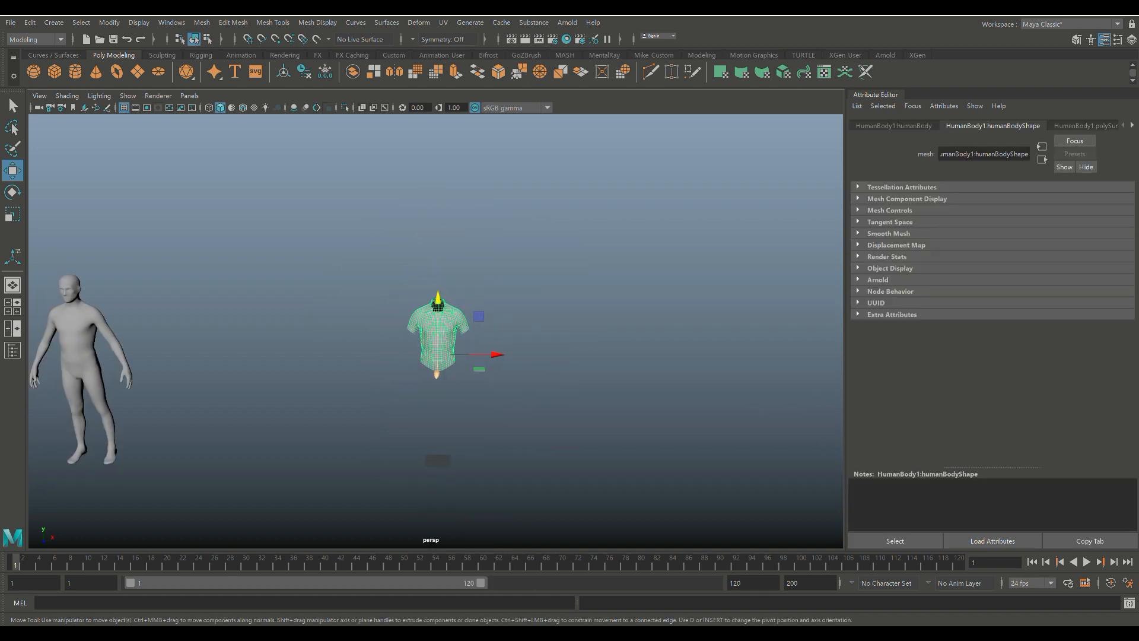
{"action": "left_click_drag", "start_coordinate": [498, 355], "coordinate": [143, 352]}
In the top view, frame the shirt and move it along X until it is centred on the body.
{"action": "left_click", "coordinate": [13, 307]}
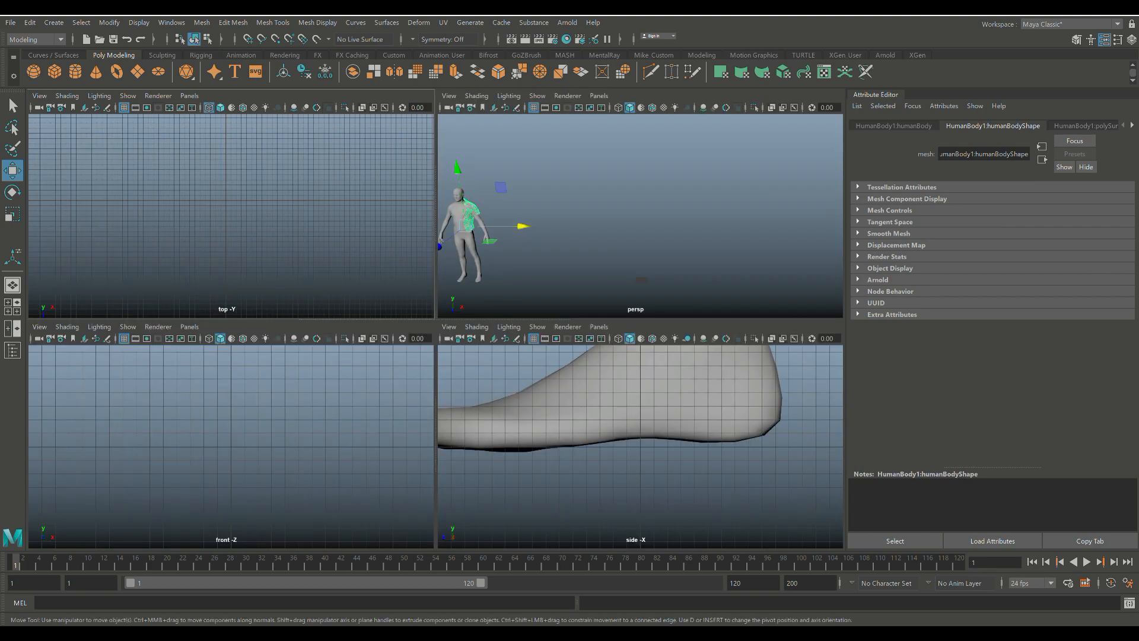
{"action": "key", "text": "f"}
{"action": "key", "text": "space"}
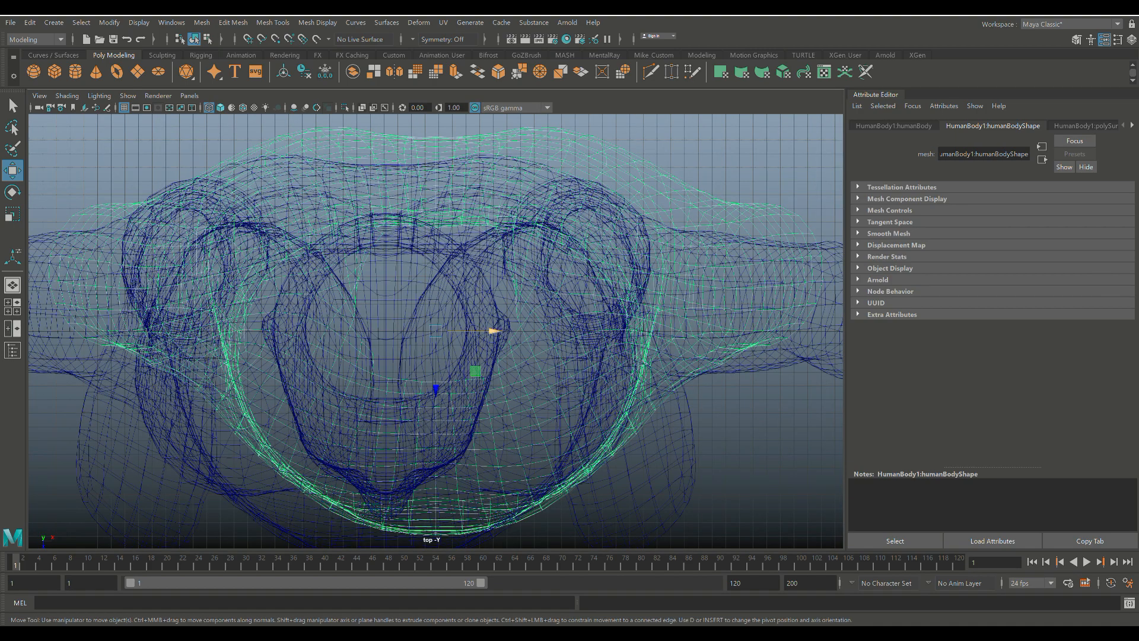
{"action": "left_click_drag", "start_coordinate": [495, 330], "coordinate": [433, 330]}
Select the full human body and move it along X to the grid centre, snapping it to the grid.
{"action": "scroll", "coordinate": [436, 330], "scroll_direction": "down", "scroll_amount": 10}
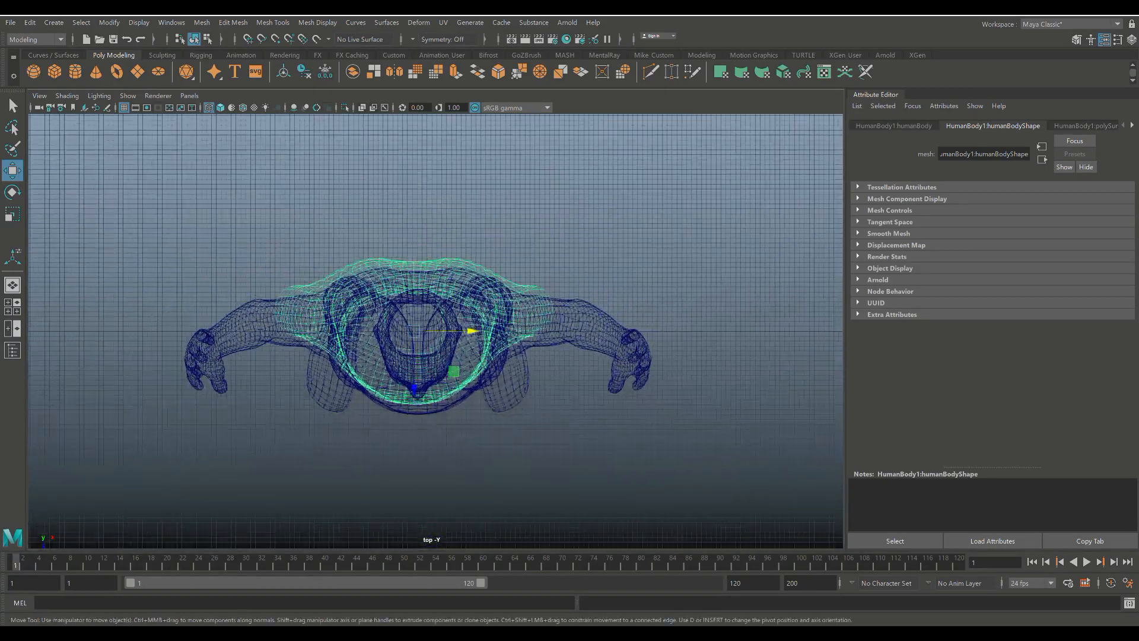
{"action": "left_click", "coordinate": [513, 325]}
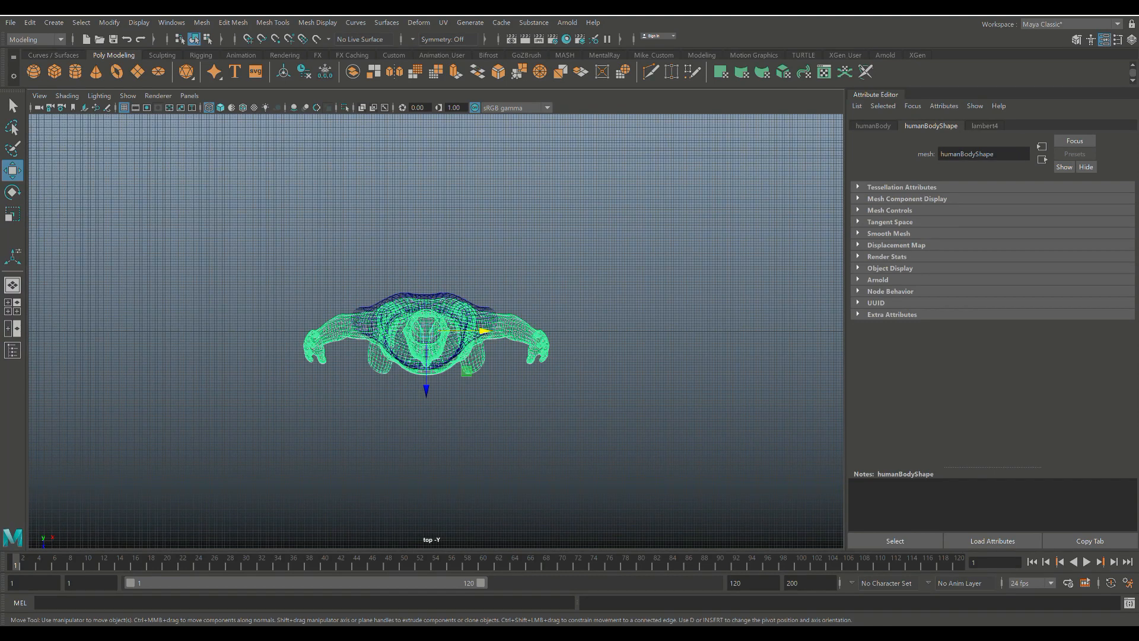
{"action": "scroll", "coordinate": [432, 330], "scroll_direction": "down", "scroll_amount": 8}
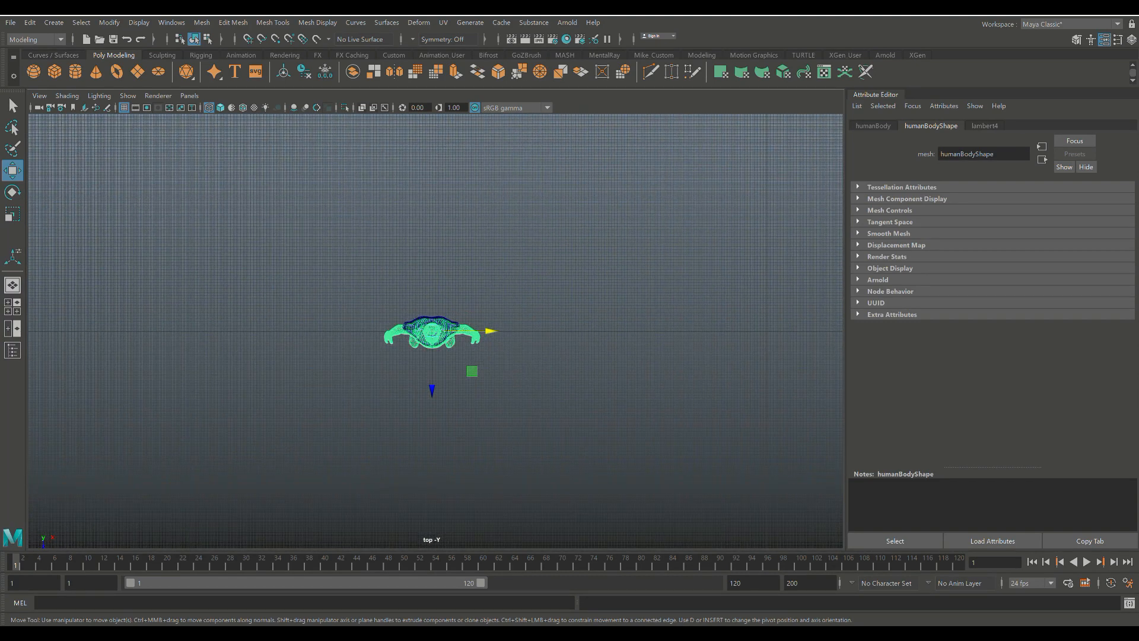
{"action": "left_click_drag", "start_coordinate": [490, 331], "coordinate": [748, 331]}
{"action": "key", "text": "f"}
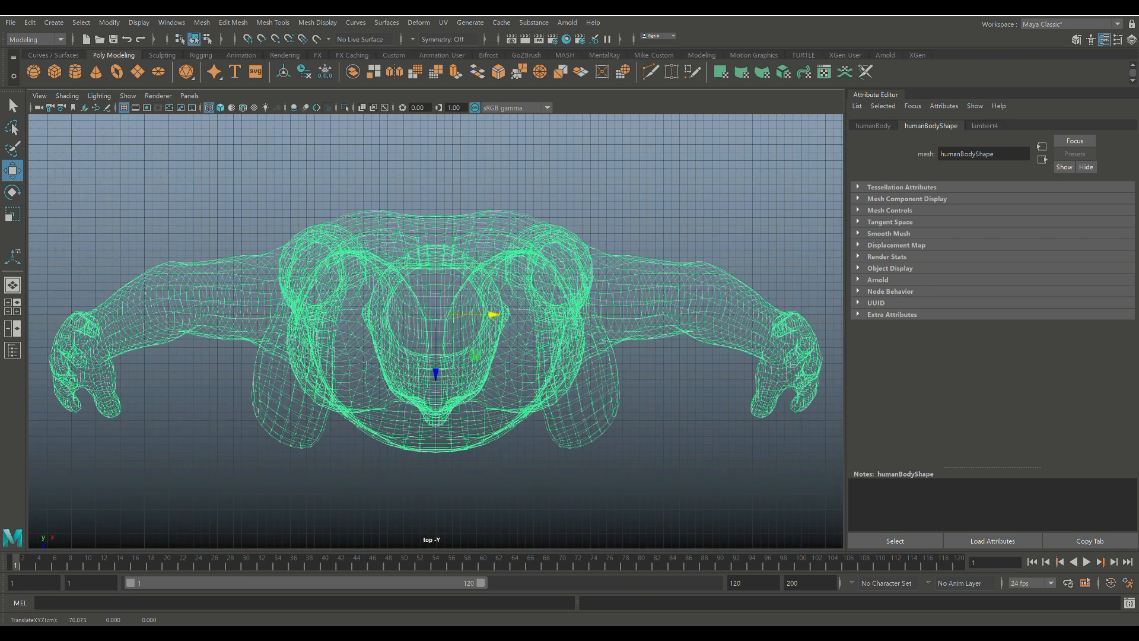
{"action": "scroll", "coordinate": [435, 331], "scroll_direction": "down", "scroll_amount": 4}
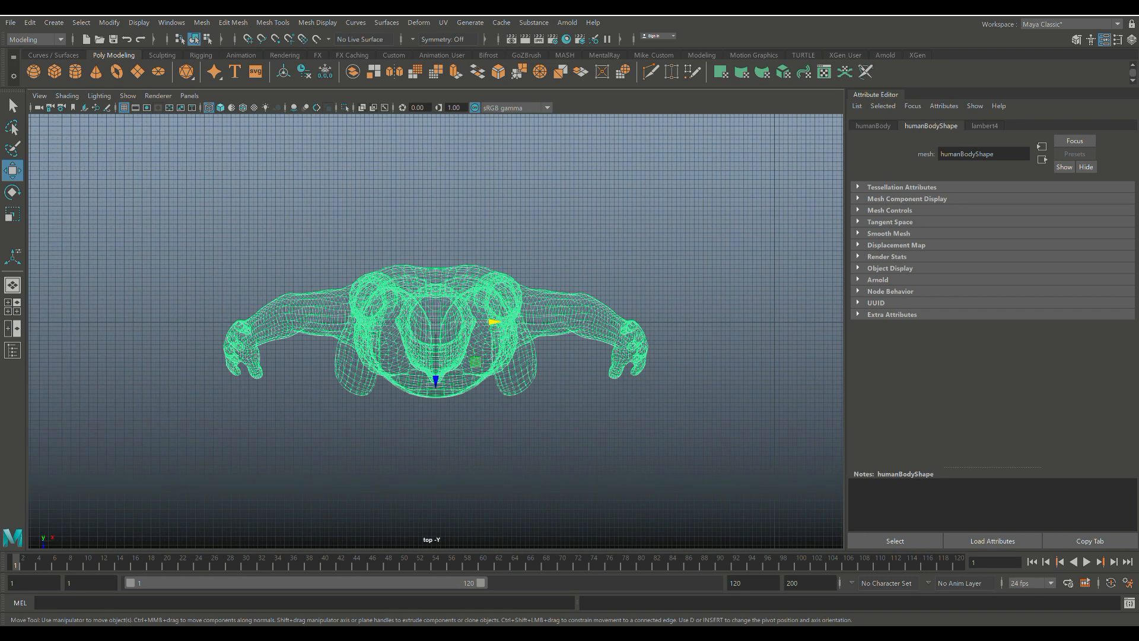
{"action": "left_click_drag", "start_coordinate": [436, 321], "coordinate": [775, 317]}
{"action": "key", "text": "f"}
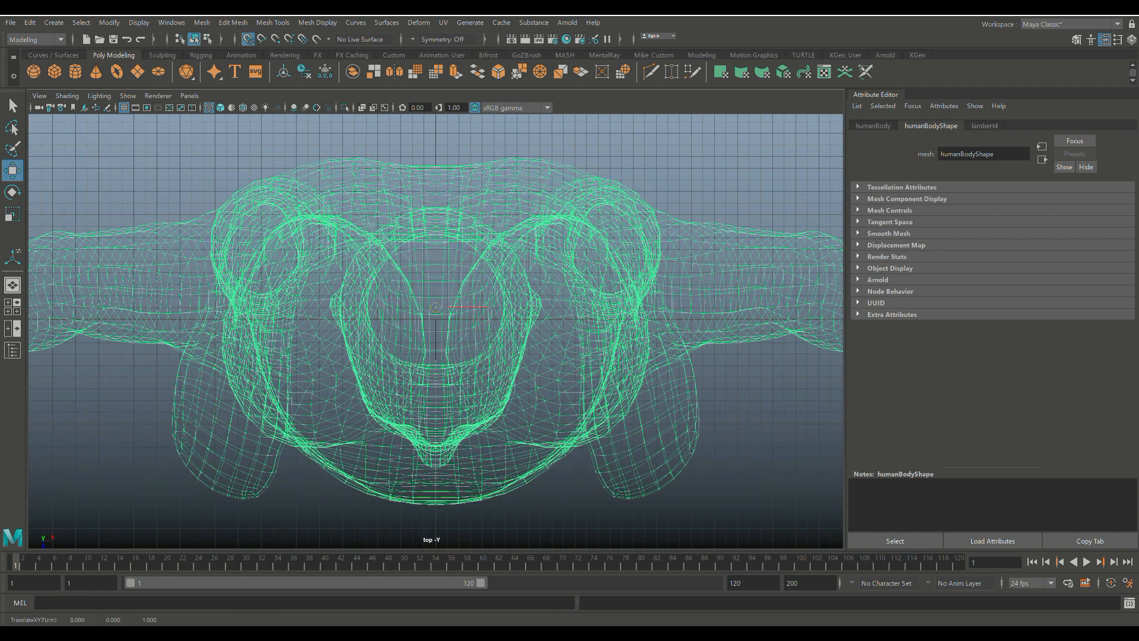
{"action": "scroll", "coordinate": [435, 389], "scroll_direction": "down", "scroll_amount": 2}
{"action": "scroll", "coordinate": [435, 356], "scroll_direction": "down", "scroll_amount": 10}
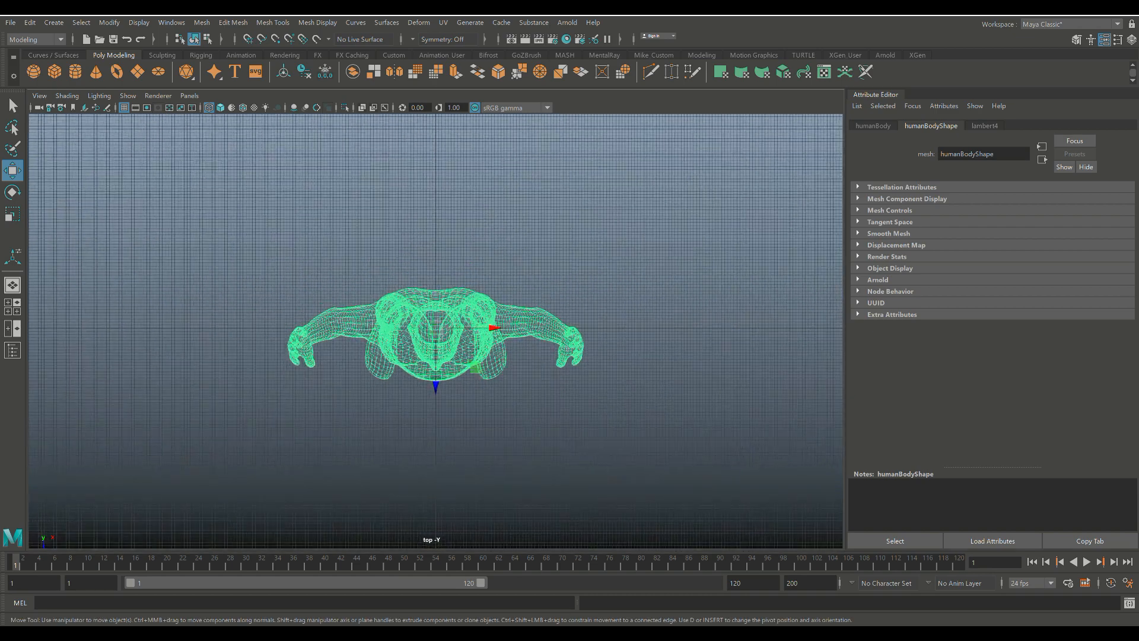
In the top view, select the shirt and move it onto the body at the grid centre, snapping it to the grid.
{"action": "scroll", "coordinate": [435, 329], "scroll_direction": "down", "scroll_amount": 5}
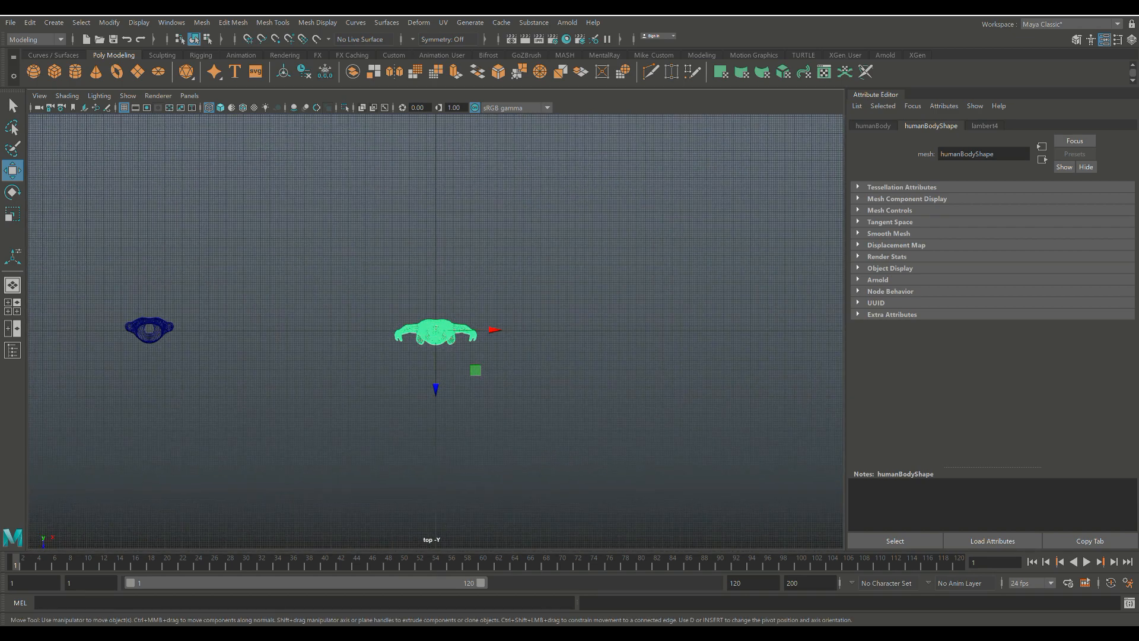
{"action": "left_click", "coordinate": [149, 330]}
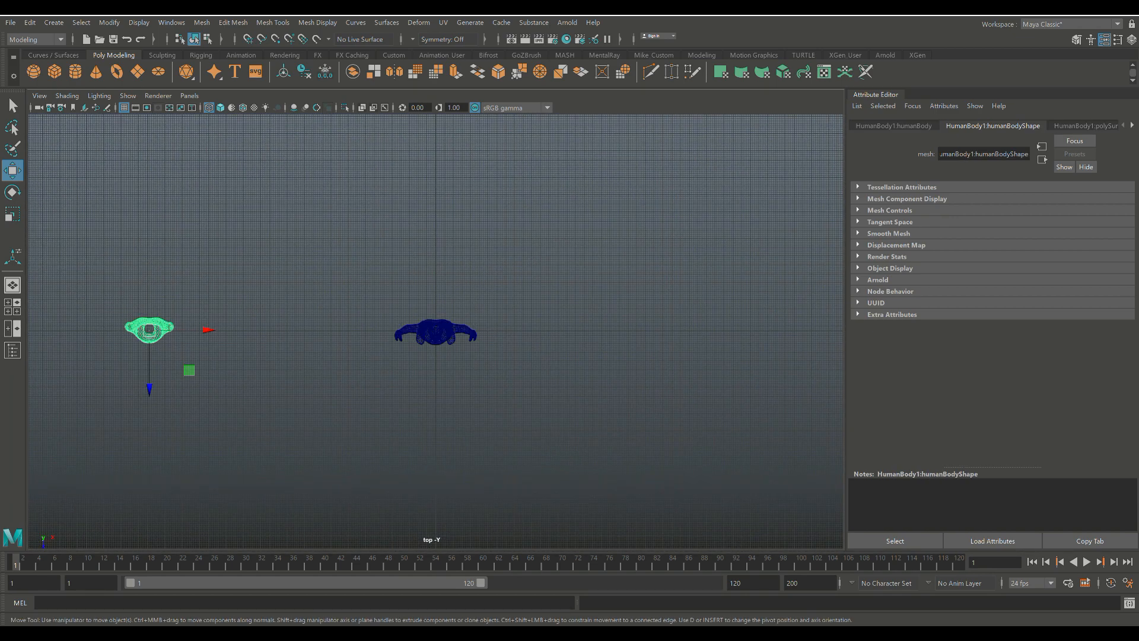
{"action": "key", "text": "x"}
{"action": "left_click_drag", "start_coordinate": [149, 330], "coordinate": [436, 333]}
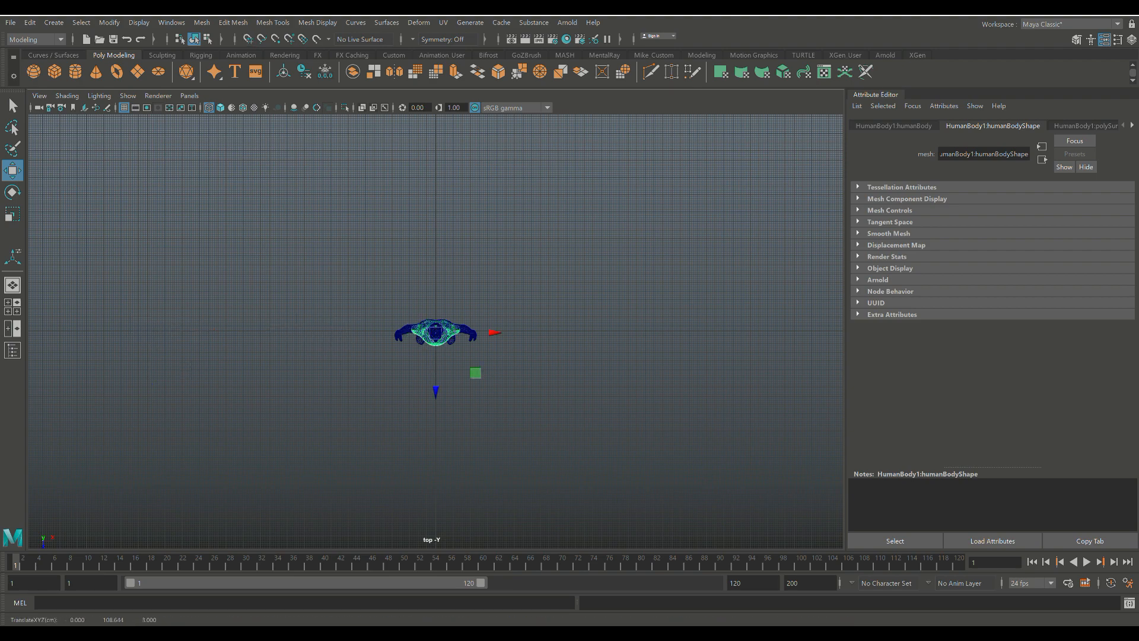
Frame the shirt and move it along Z towards the body's front so it lines up with the chest.
{"action": "key", "text": "f"}
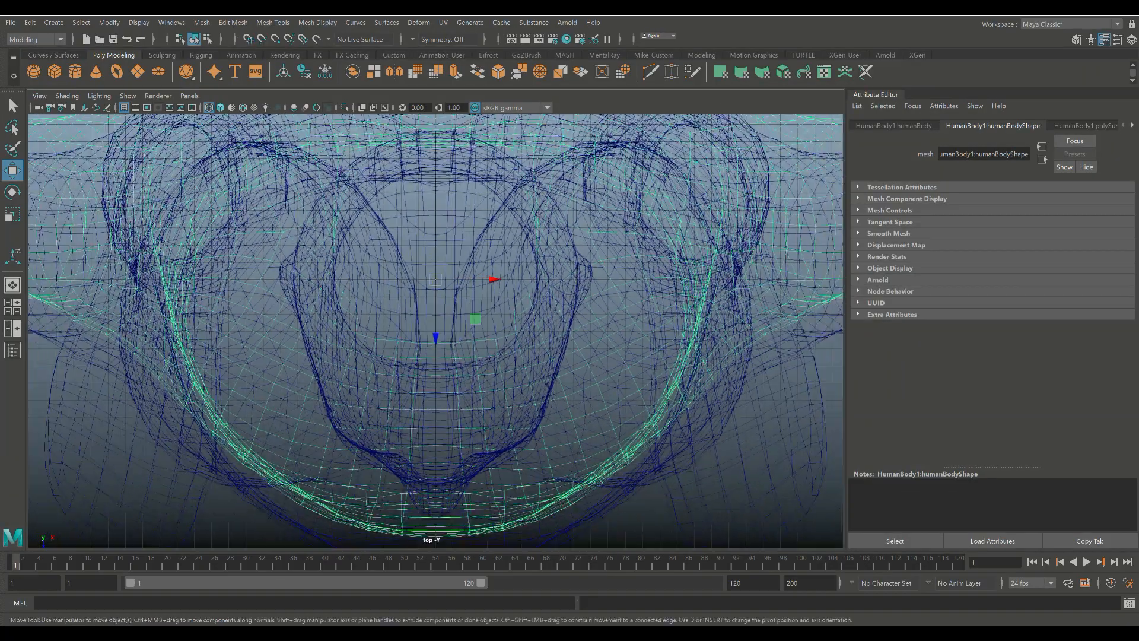
{"action": "scroll", "coordinate": [436, 331], "scroll_direction": "down", "scroll_amount": 2}
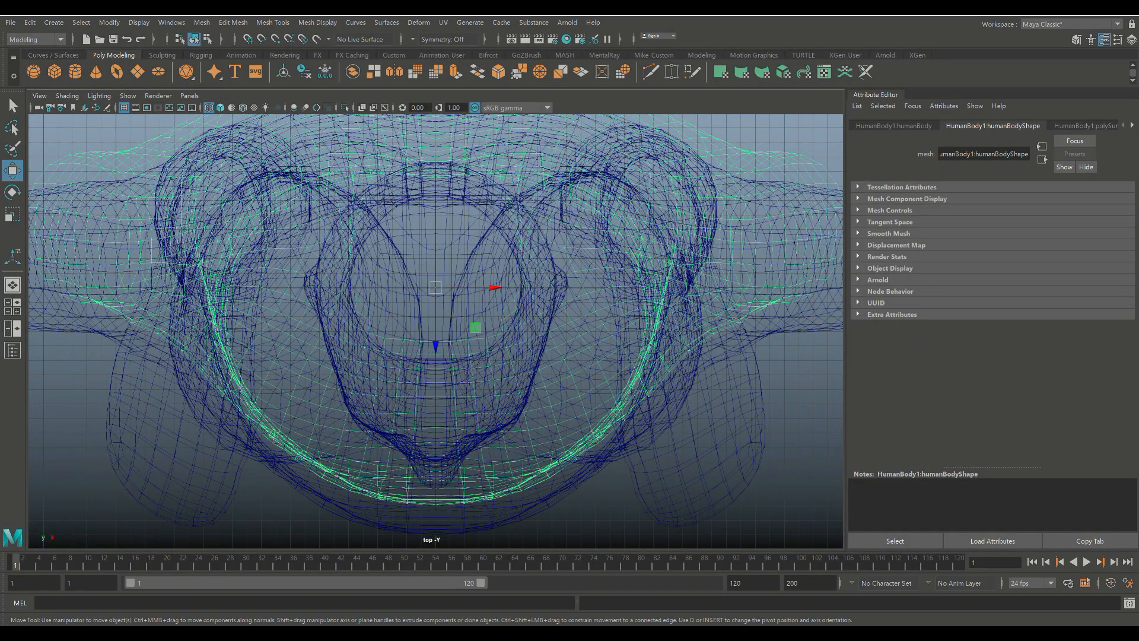
{"action": "key", "text": "ctrl+z"}
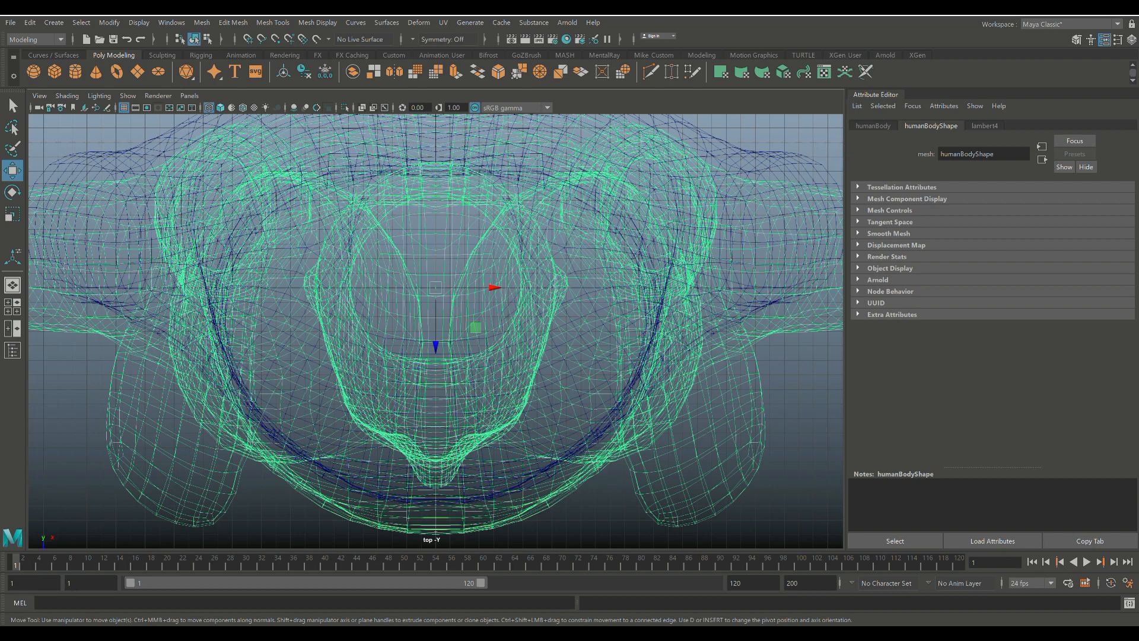
{"action": "key", "text": "ctrl+y"}
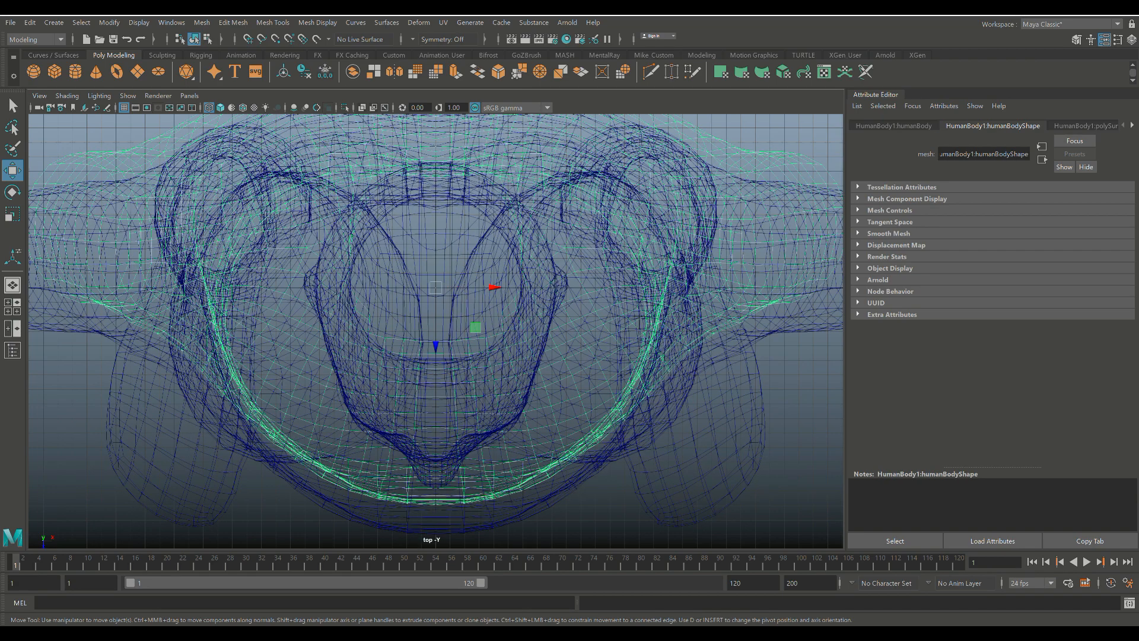
{"action": "left_click_drag", "start_coordinate": [436, 344], "coordinate": [435, 377]}
In the perspective view, frame the shirt and scale it uniformly to 1.03 so it sits slightly outside the body.
{"action": "left_click", "coordinate": [13, 307]}
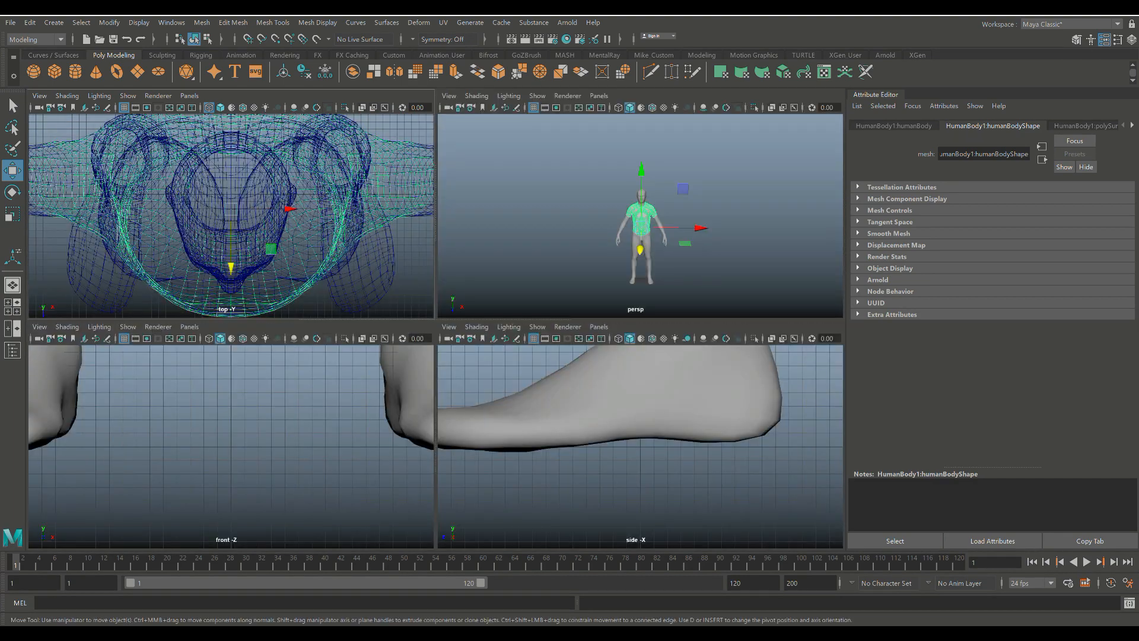
{"action": "key", "text": "space"}
{"action": "key", "text": "f"}
{"action": "scroll", "coordinate": [436, 331], "scroll_direction": "down", "scroll_amount": 3}
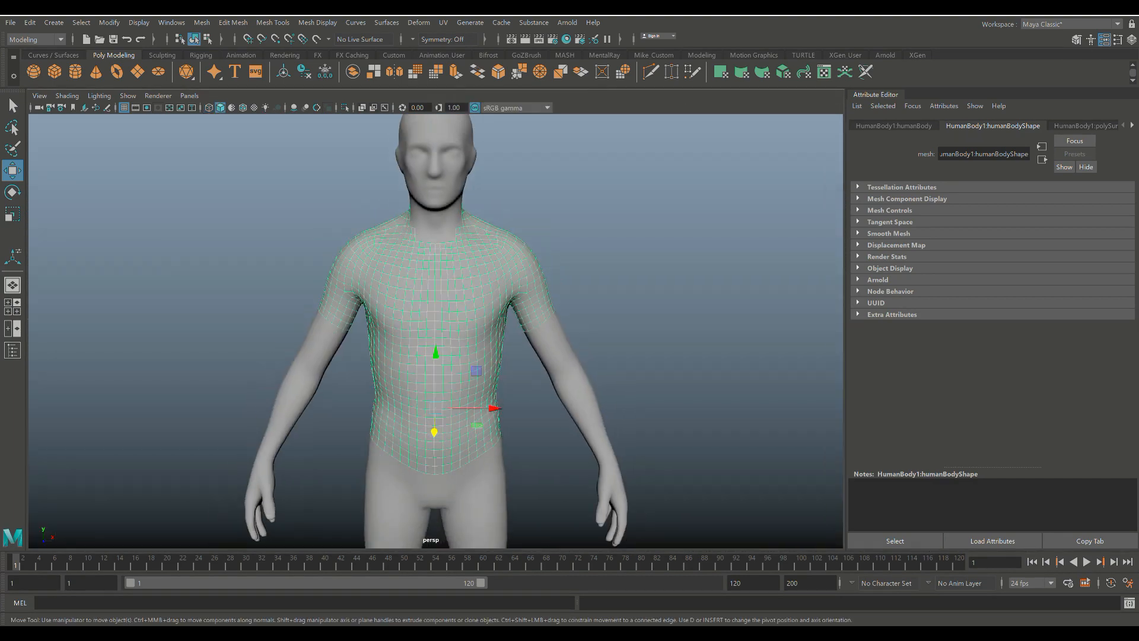
{"action": "mouse_move", "coordinate": [340, 332]}
{"action": "left_mouse_down", "text": "alt"}
{"action": "mouse_move", "coordinate": [530, 341]}
{"action": "mouse_move", "coordinate": [677, 318]}
{"action": "mouse_move", "coordinate": [455, 327]}
{"action": "mouse_move", "coordinate": [362, 354]}
{"action": "mouse_move", "coordinate": [341, 334]}
{"action": "left_mouse_up", "text": "alt"}
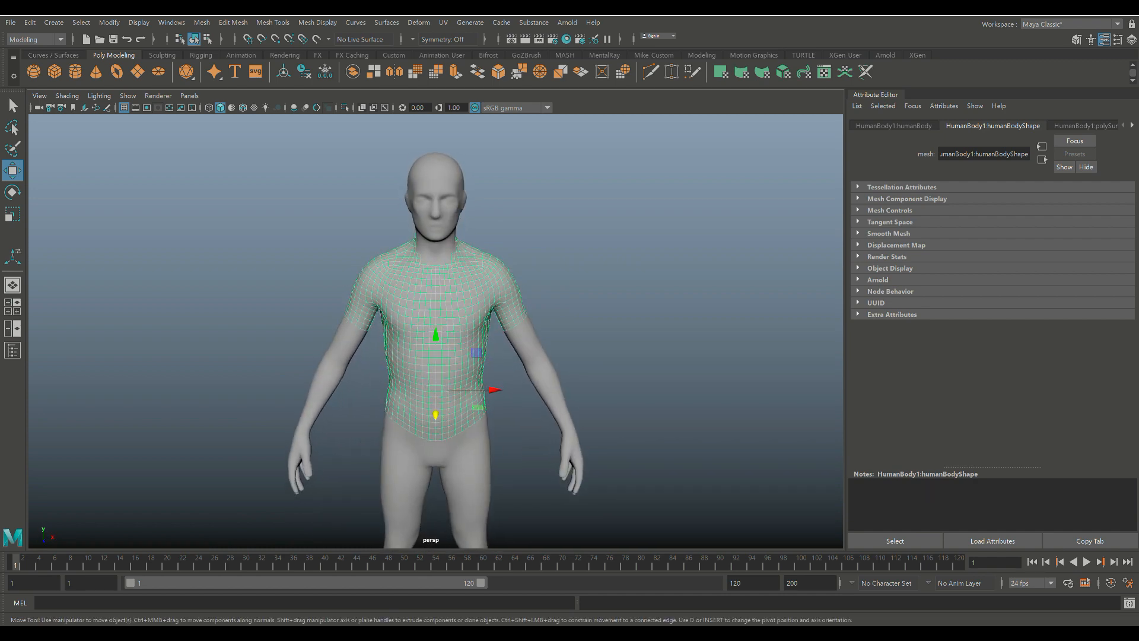
{"action": "key", "text": "f"}
{"action": "key", "text": "r"}
{"action": "scroll", "coordinate": [436, 331], "scroll_direction": "down", "scroll_amount": 1}
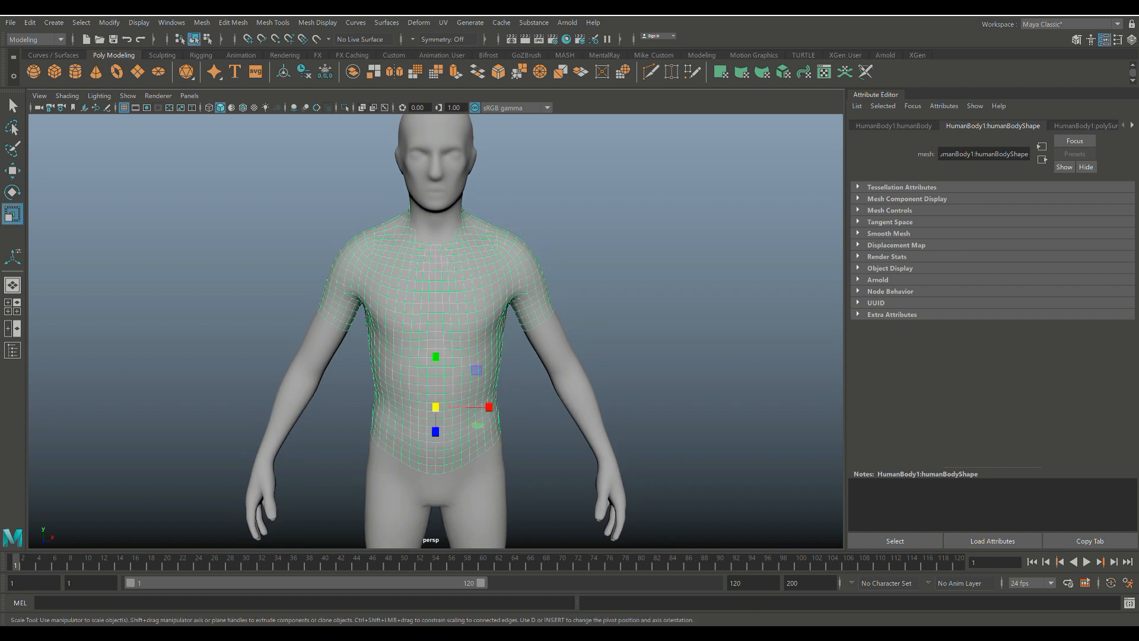
{"action": "left_click_drag", "start_coordinate": [436, 407], "coordinate": [439, 407]}
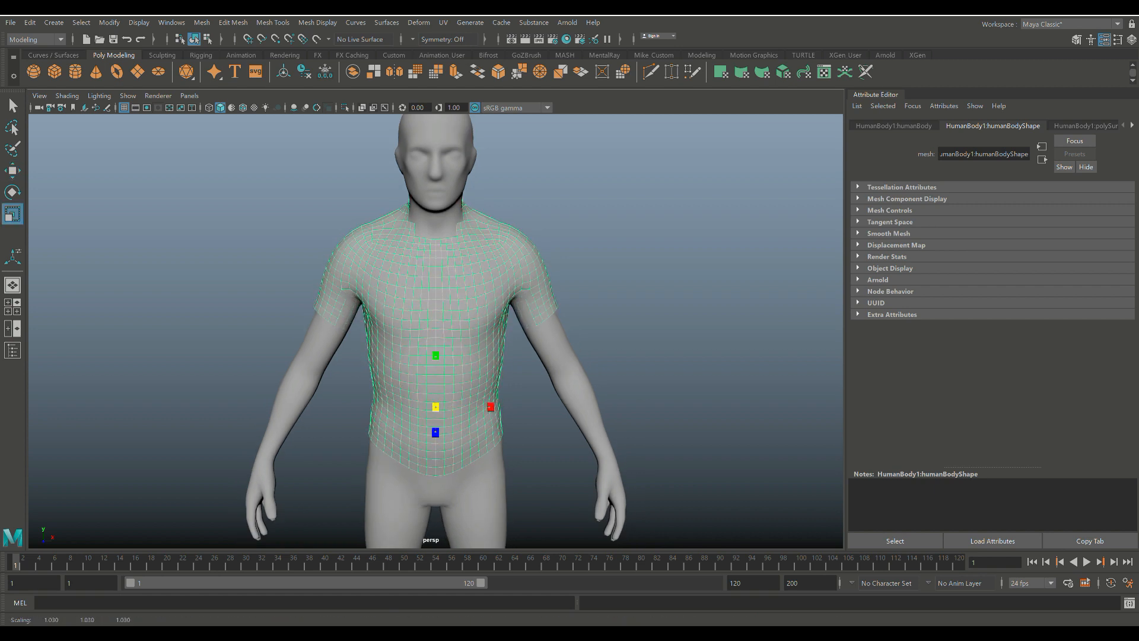
Move the shirt slightly down along Y to fit it to the body.
{"action": "key", "text": "w"}
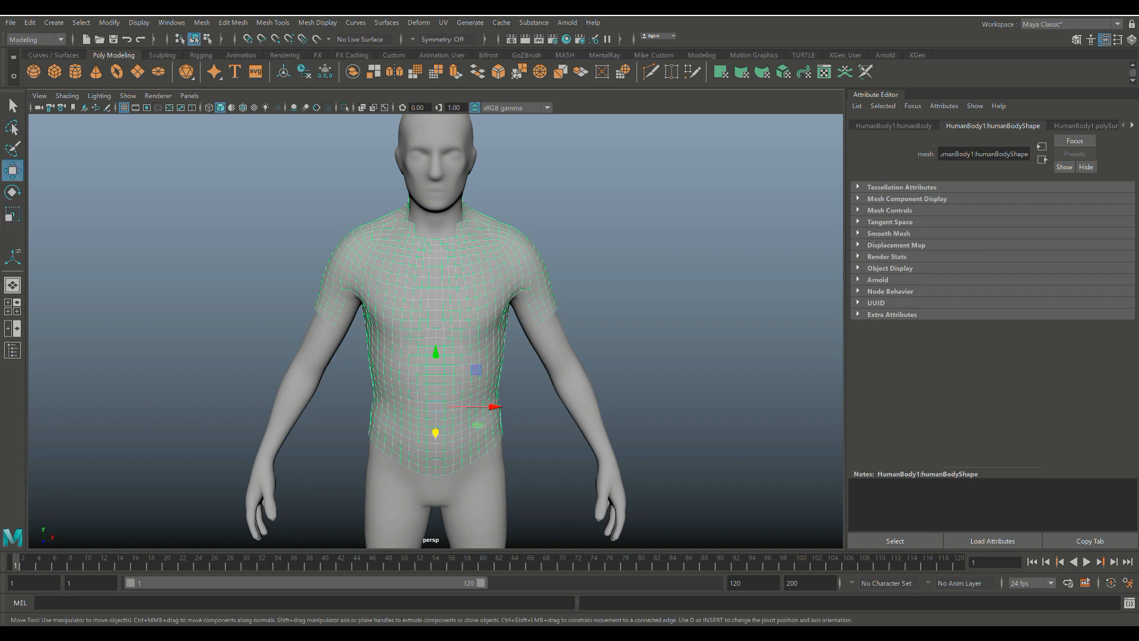
{"action": "left_click_drag", "start_coordinate": [436, 353], "coordinate": [697, 301]}
{"action": "left_click_drag", "start_coordinate": [600, 328], "coordinate": [513, 329], "text": "alt"}
Scale the shirt along Z to about 1.157 and move it along Z to about 2.564 to cover the chest and back.
{"action": "left_click_drag", "start_coordinate": [494, 421], "coordinate": [437, 415]}
{"action": "key", "text": "r"}
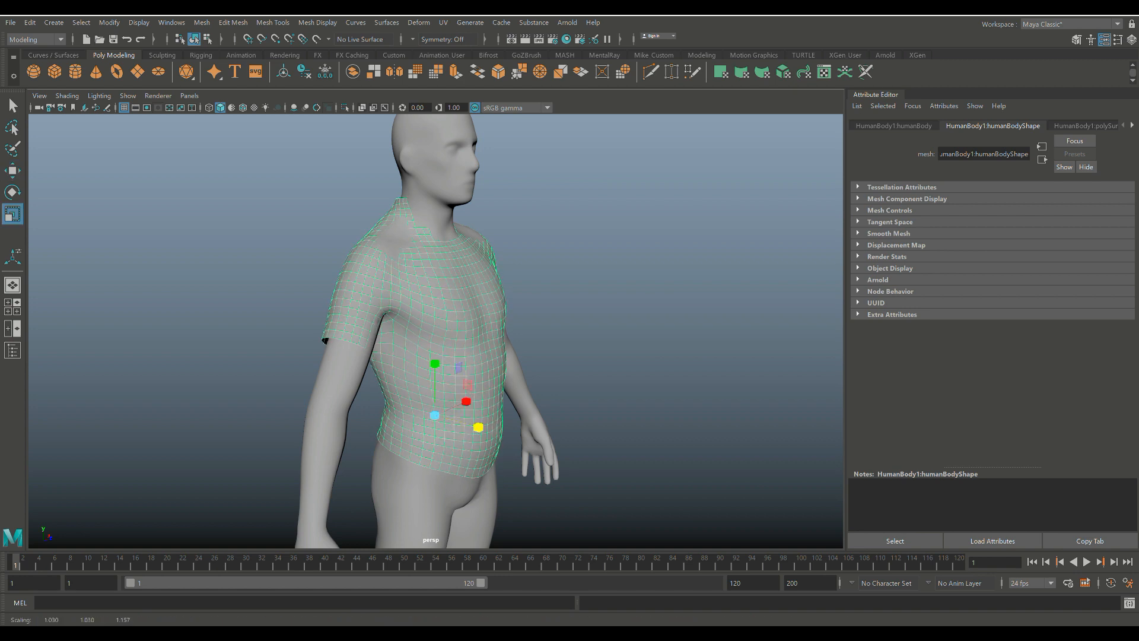
{"action": "left_click_drag", "start_coordinate": [486, 428], "coordinate": [541, 399], "text": "alt"}
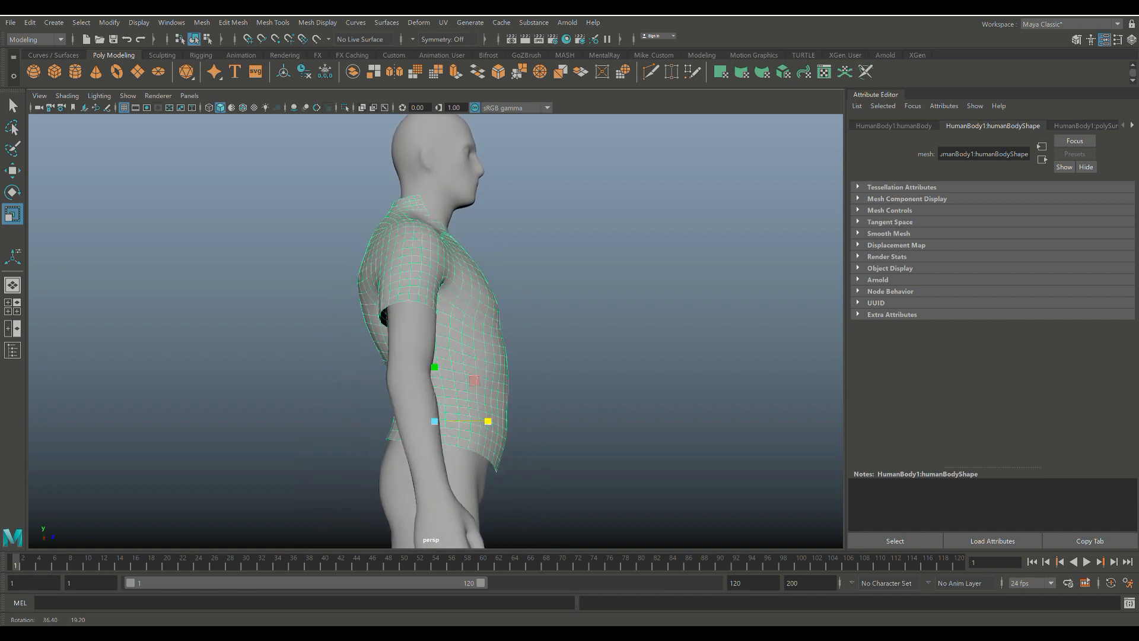
{"action": "key", "text": "w"}
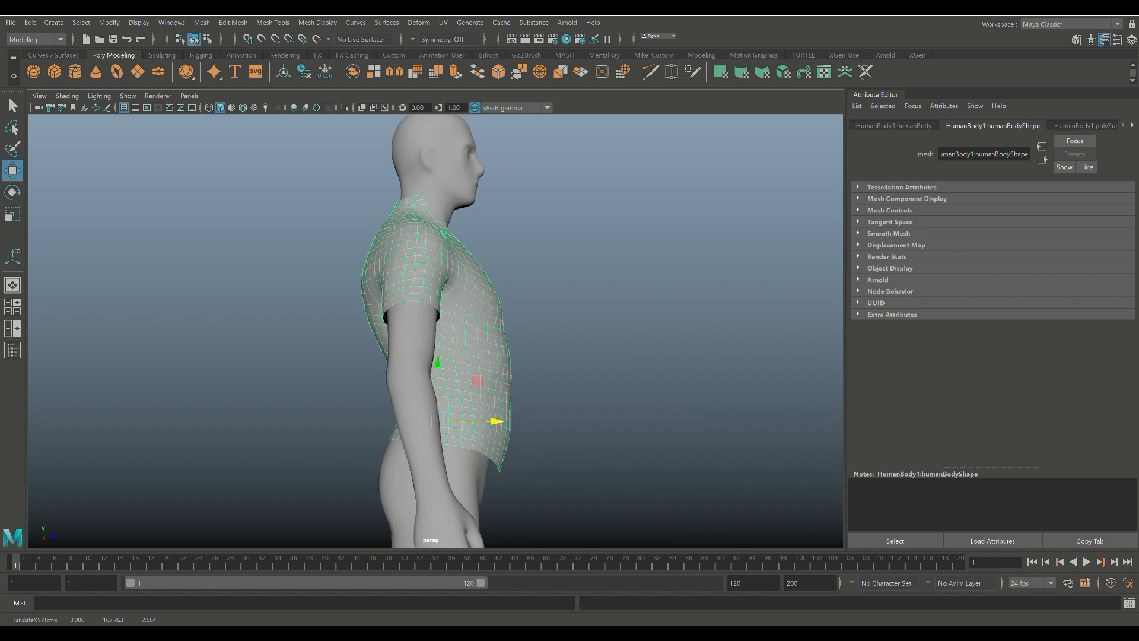
{"action": "left_click_drag", "start_coordinate": [541, 399], "coordinate": [403, 378], "text": "alt"}
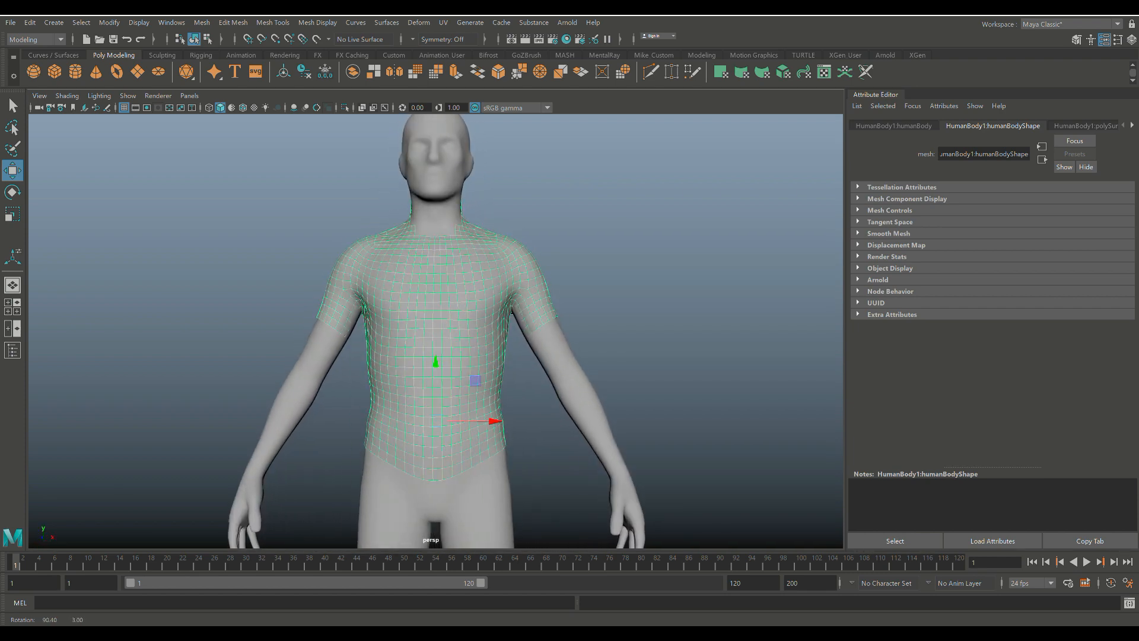
Move the shirt along X to about 233, clear of the body, and frame it.
{"action": "scroll", "coordinate": [436, 331], "scroll_direction": "down", "scroll_amount": 10}
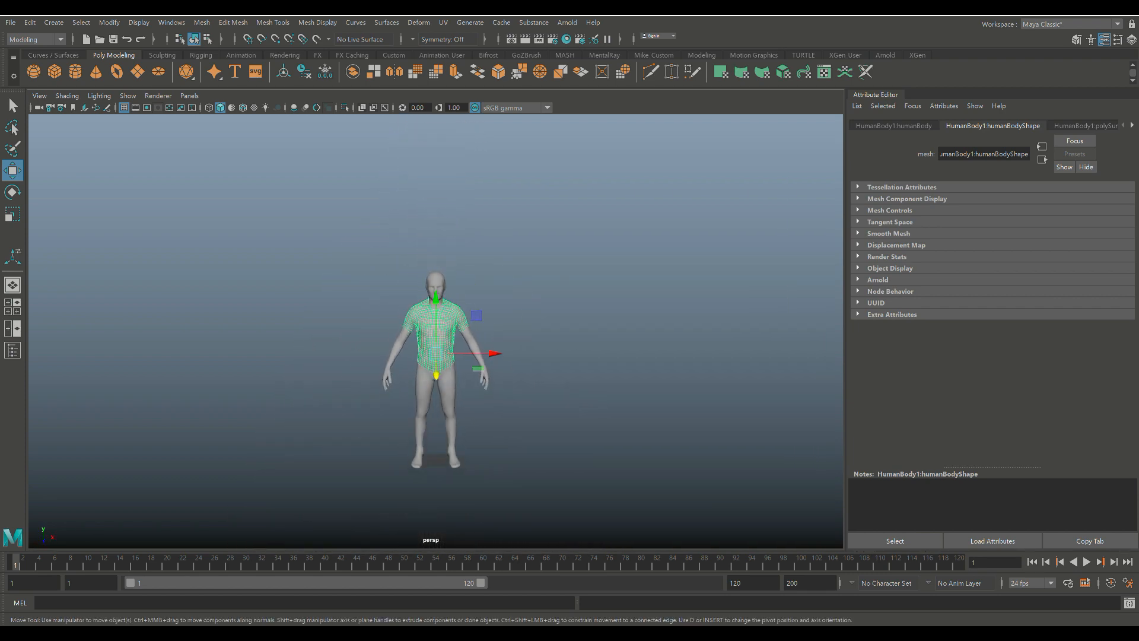
{"action": "left_click_drag", "start_coordinate": [486, 353], "coordinate": [744, 353]}
{"action": "key", "text": "f"}
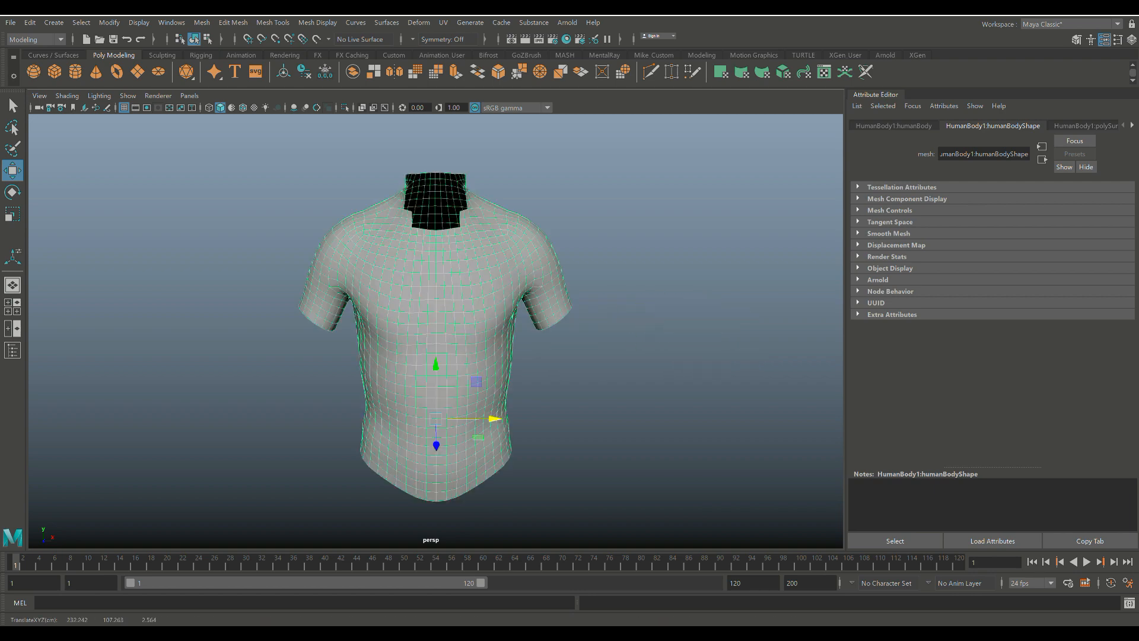
Select the vertical centre edge loop down the shirt's front from neckline to hem and detach it.
{"action": "scroll", "coordinate": [436, 332], "scroll_direction": "down", "scroll_amount": 5}
{"action": "scroll", "coordinate": [436, 333], "scroll_direction": "up", "scroll_amount": 6}
{"action": "left_click_drag", "start_coordinate": [416, 332], "coordinate": [315, 354], "text": "alt"}
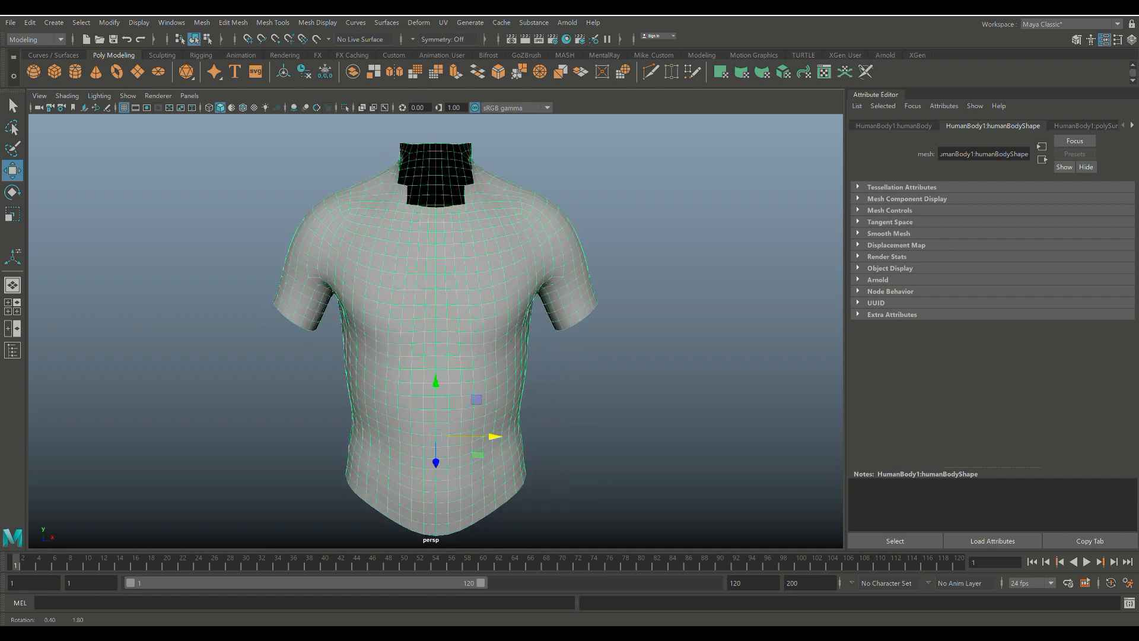
{"action": "scroll", "coordinate": [436, 332], "scroll_direction": "up", "scroll_amount": 2}
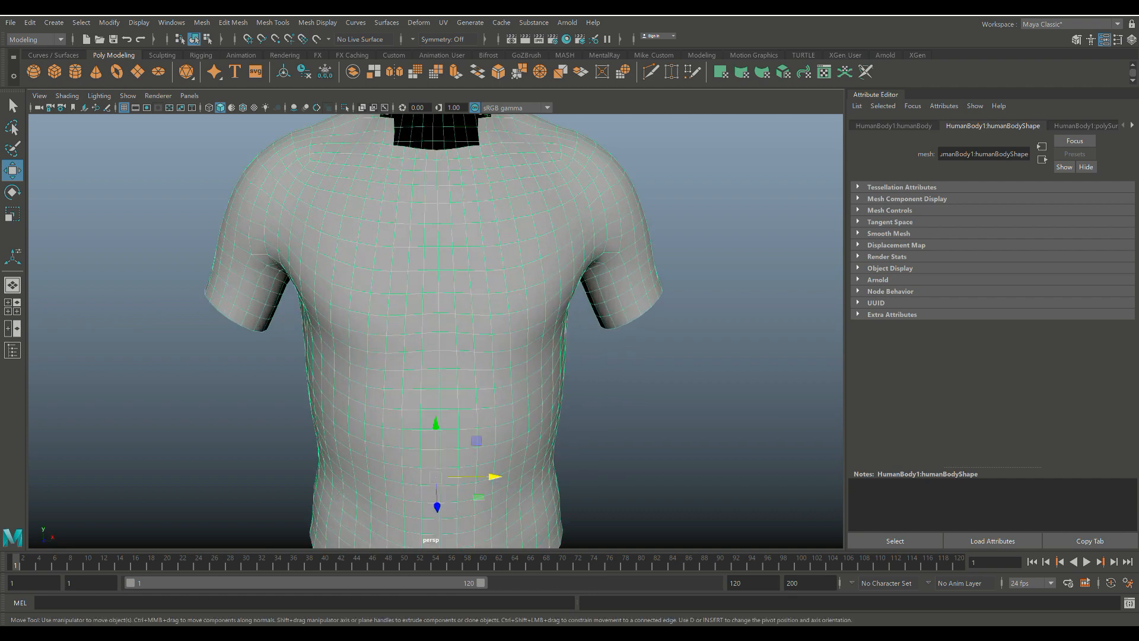
{"action": "scroll", "coordinate": [436, 331], "scroll_direction": "down", "scroll_amount": 3}
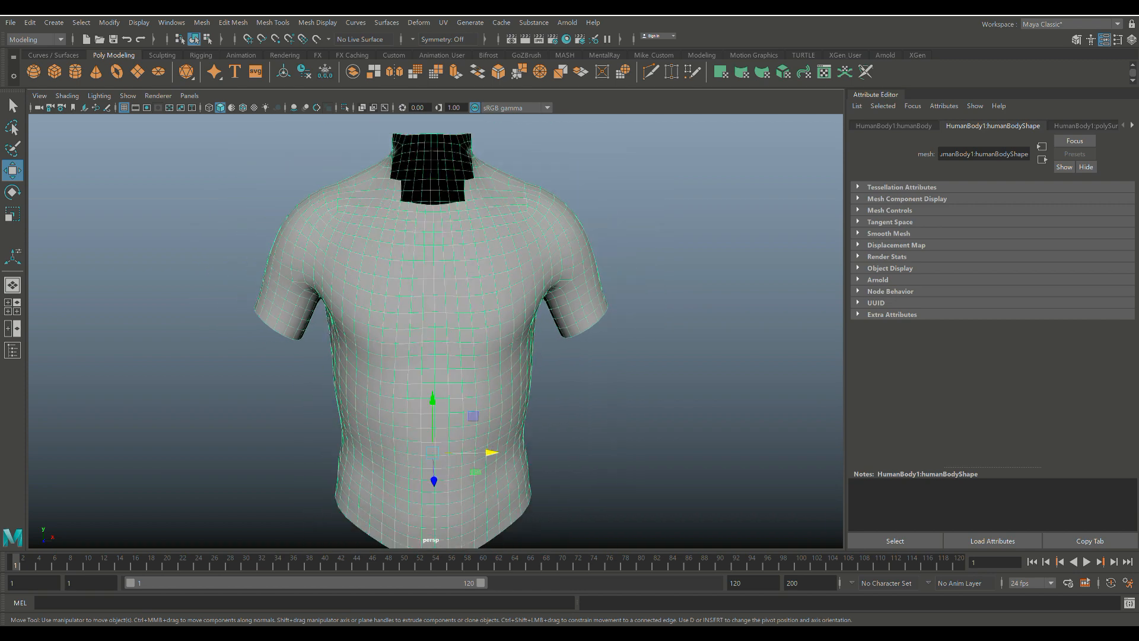
{"action": "scroll", "coordinate": [436, 331], "scroll_direction": "up", "scroll_amount": 1}
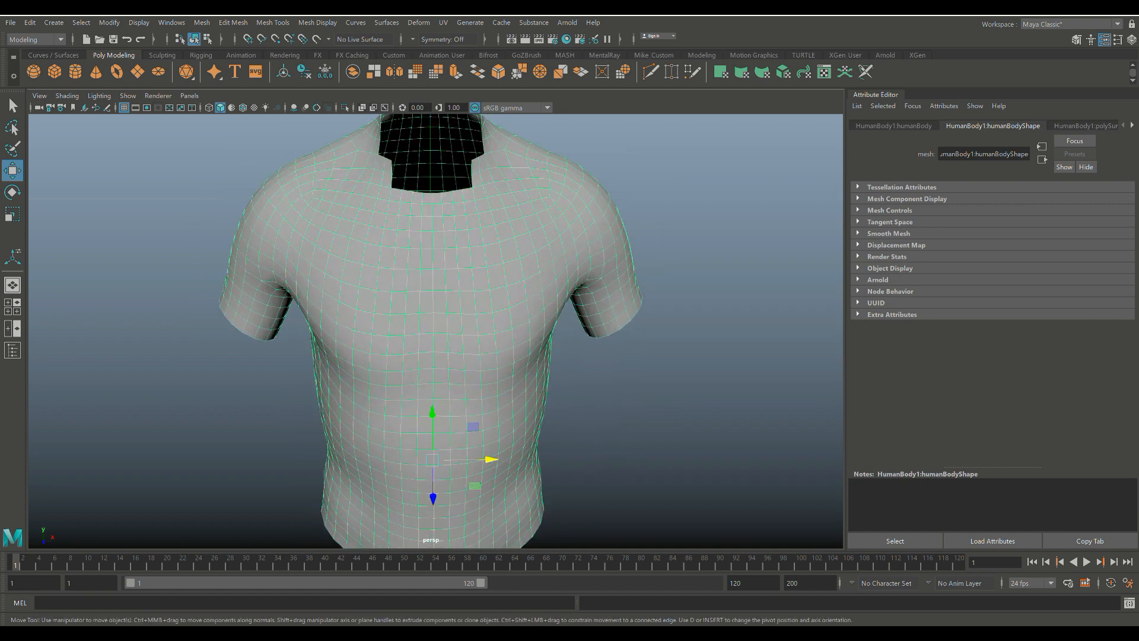
{"action": "right_click_drag", "start_coordinate": [433, 234], "coordinate": [433, 177]}
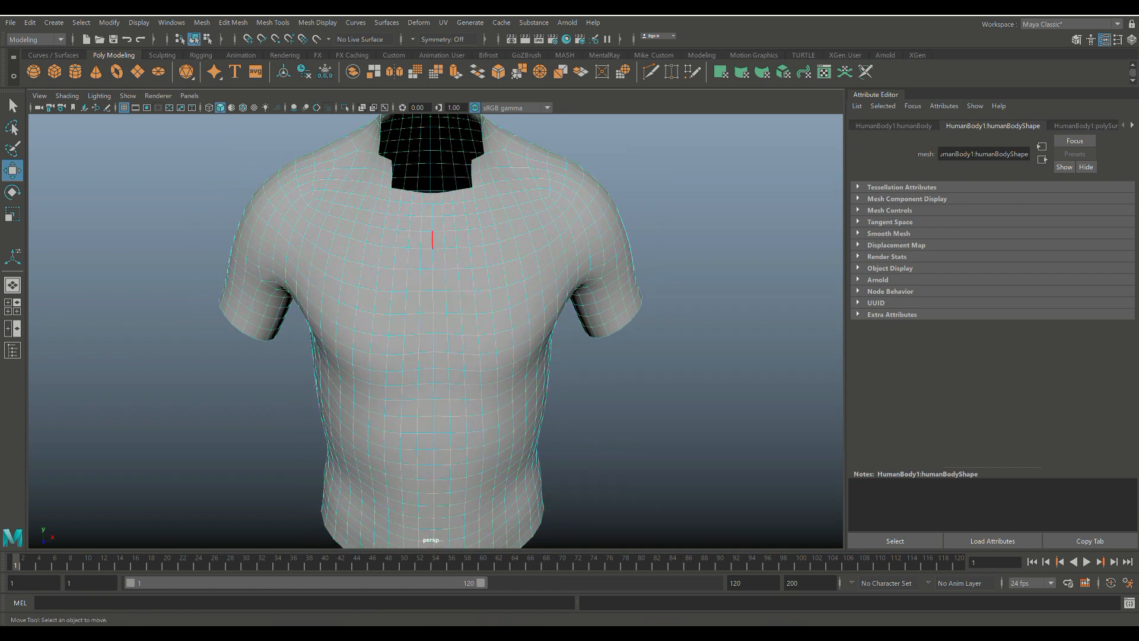
{"action": "left_click", "coordinate": [432, 197]}
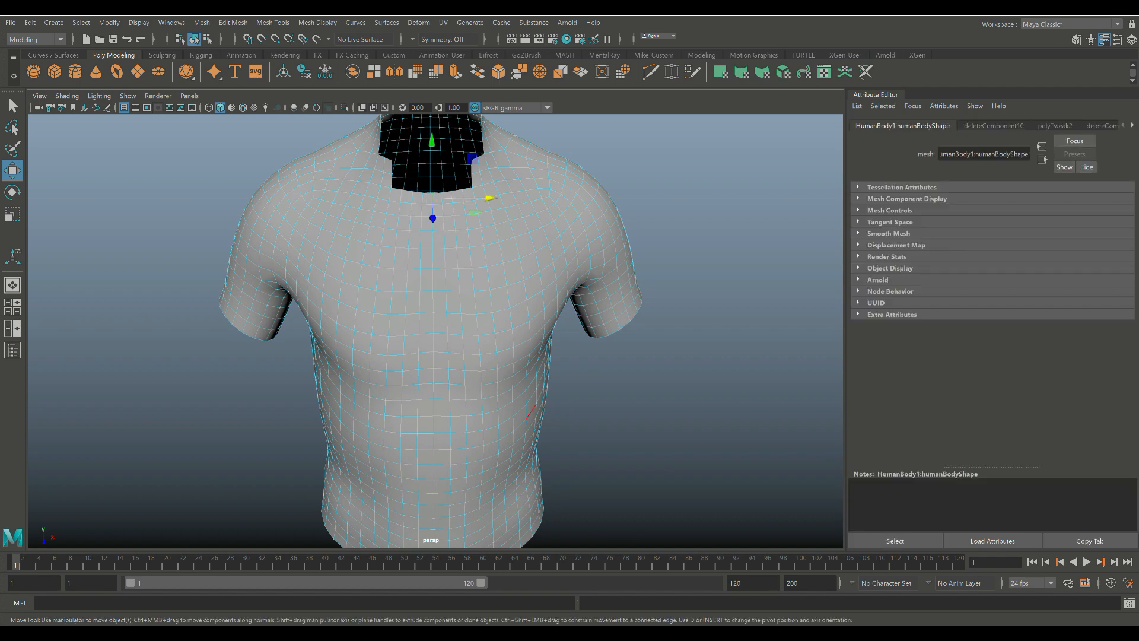
{"action": "left_click_drag", "start_coordinate": [529, 411], "coordinate": [455, 478], "text": "alt"}
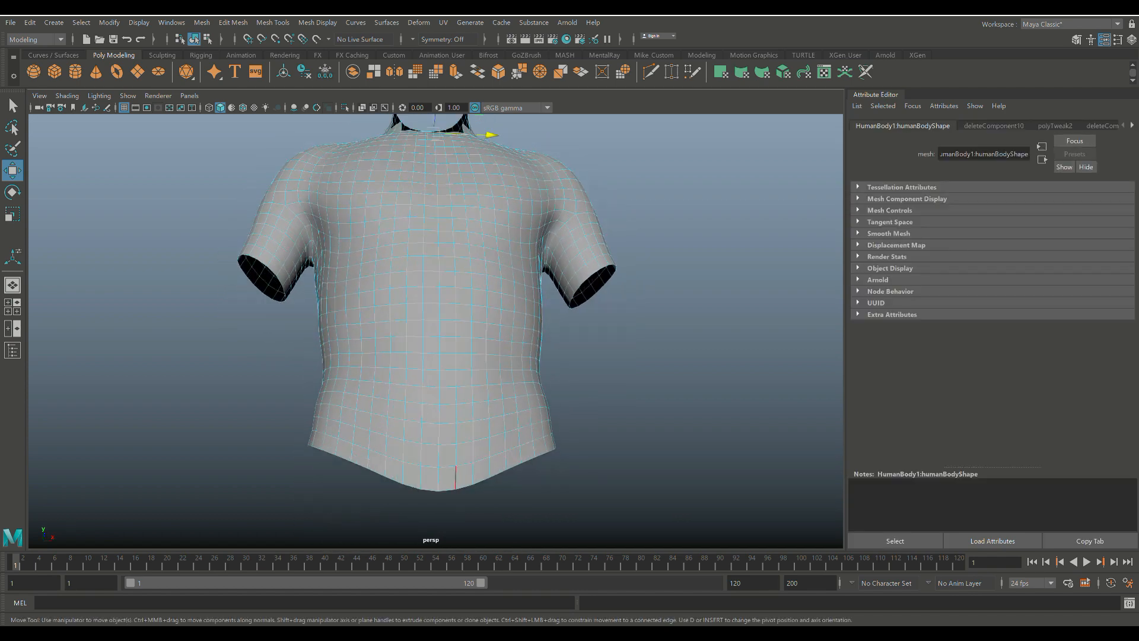
{"action": "double_click", "coordinate": [438, 479]}
{"action": "left_click", "coordinate": [233, 23]}
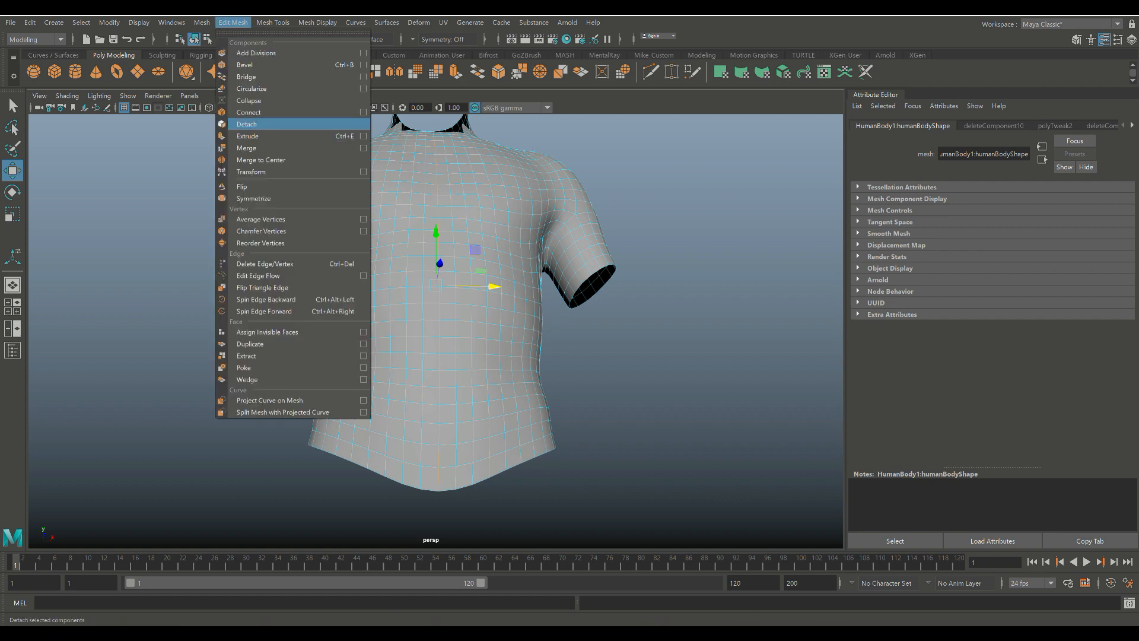
{"action": "left_click", "coordinate": [246, 124]}
Test the front split by moving one vertex on the centre seam sideways, and undo the move.
{"action": "scroll", "coordinate": [443, 314], "scroll_direction": "up", "scroll_amount": 6}
{"action": "right_click", "coordinate": [444, 313]}
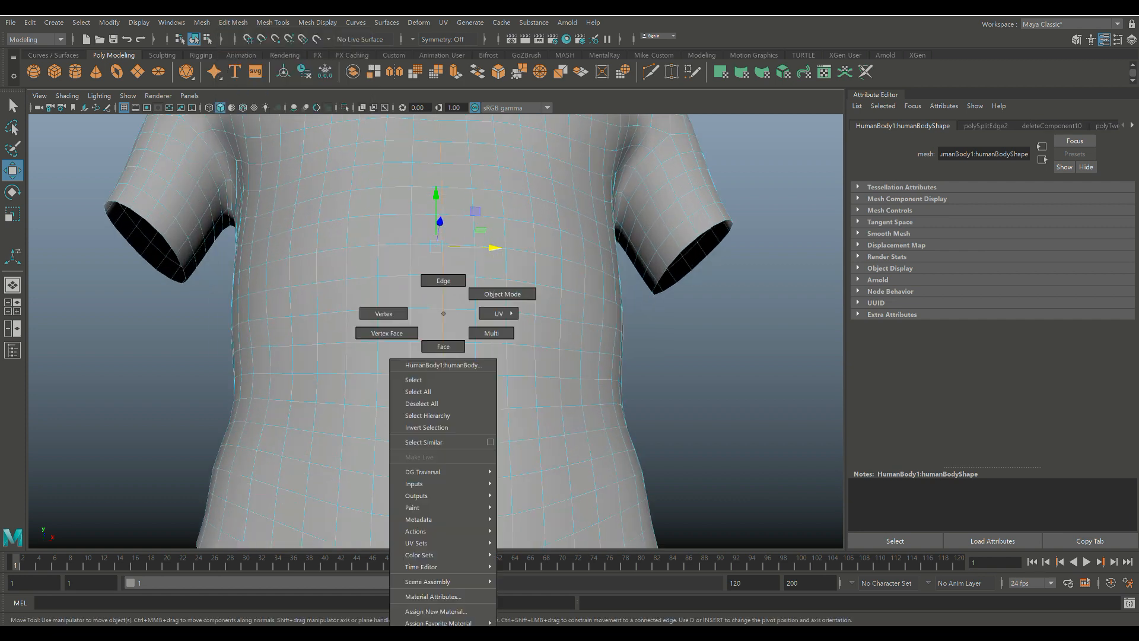
{"action": "right_click_drag", "start_coordinate": [443, 313], "coordinate": [384, 314]}
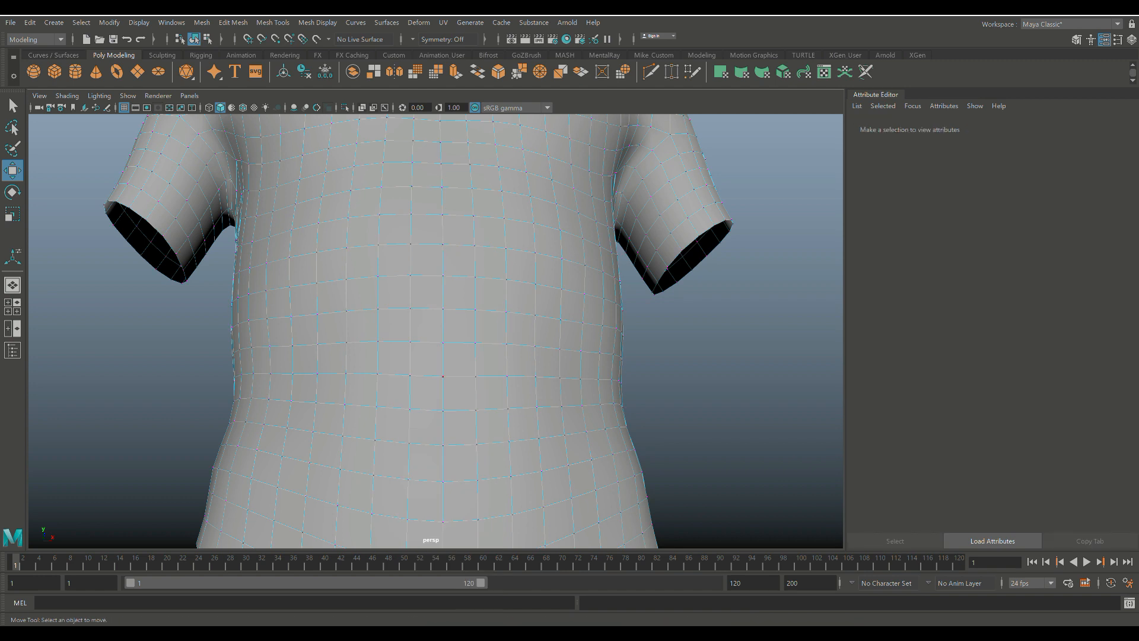
{"action": "left_click", "coordinate": [443, 376]}
{"action": "mouse_move", "coordinate": [503, 377]}
{"action": "left_mouse_down"}
{"action": "mouse_move", "coordinate": [439, 377]}
{"action": "mouse_move", "coordinate": [486, 377]}
{"action": "left_mouse_up"}
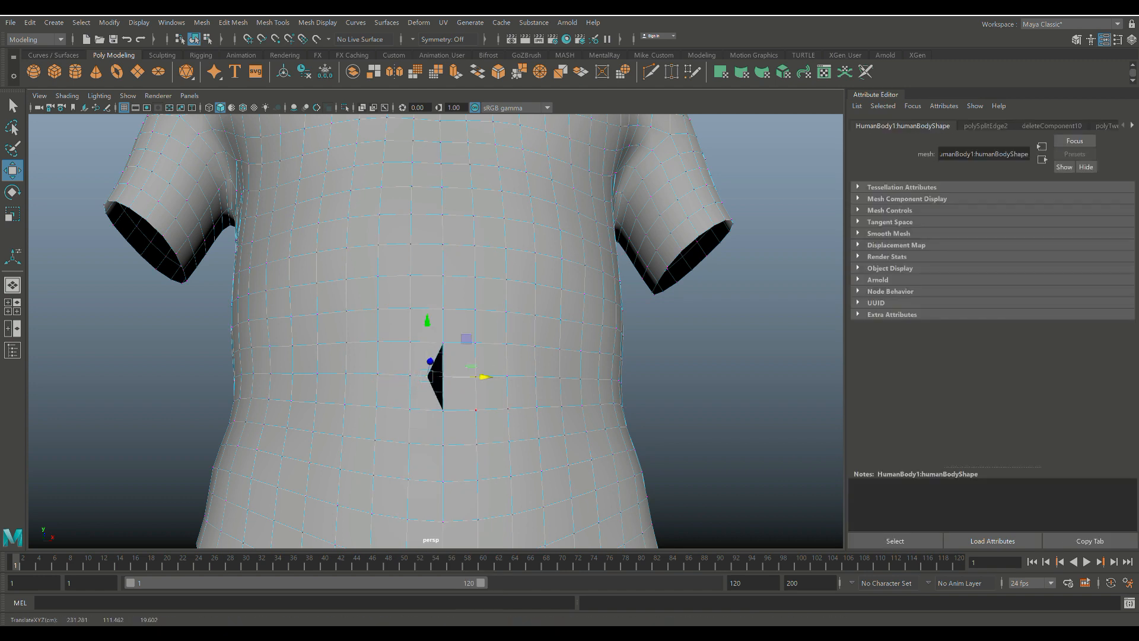
{"action": "key", "text": "ctrl+z"}
In face mode, select the adjacent vertical face columns along the centre front from neckline to hem.
{"action": "scroll", "coordinate": [437, 309], "scroll_direction": "down", "scroll_amount": 5}
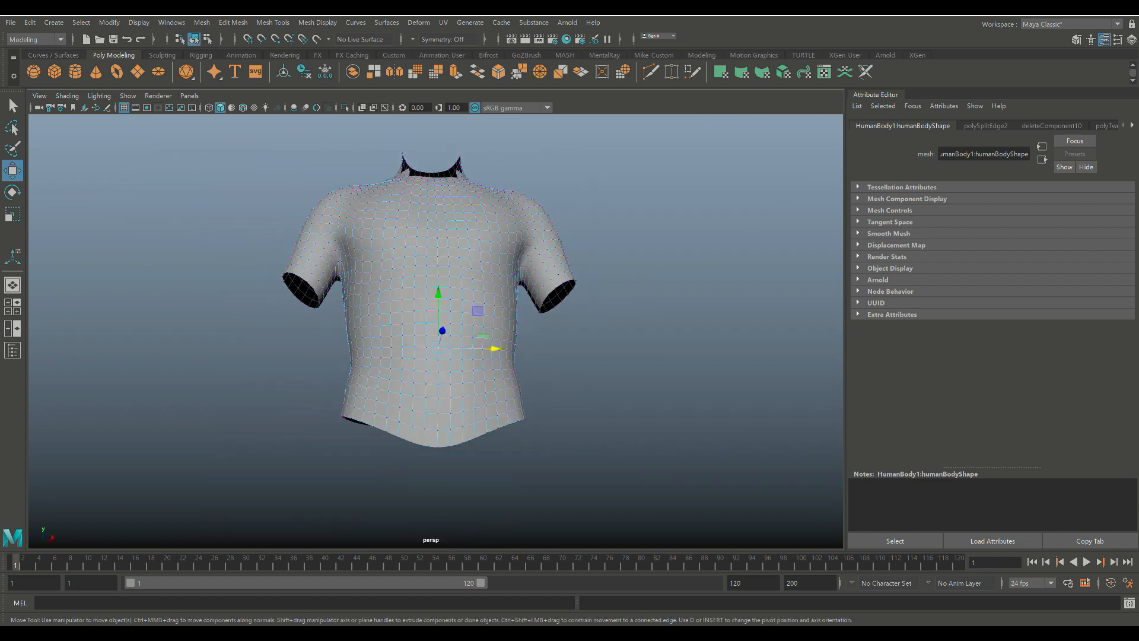
{"action": "left_click_drag", "start_coordinate": [438, 314], "coordinate": [434, 356], "text": "alt"}
{"action": "scroll", "coordinate": [436, 332], "scroll_direction": "up", "scroll_amount": 3}
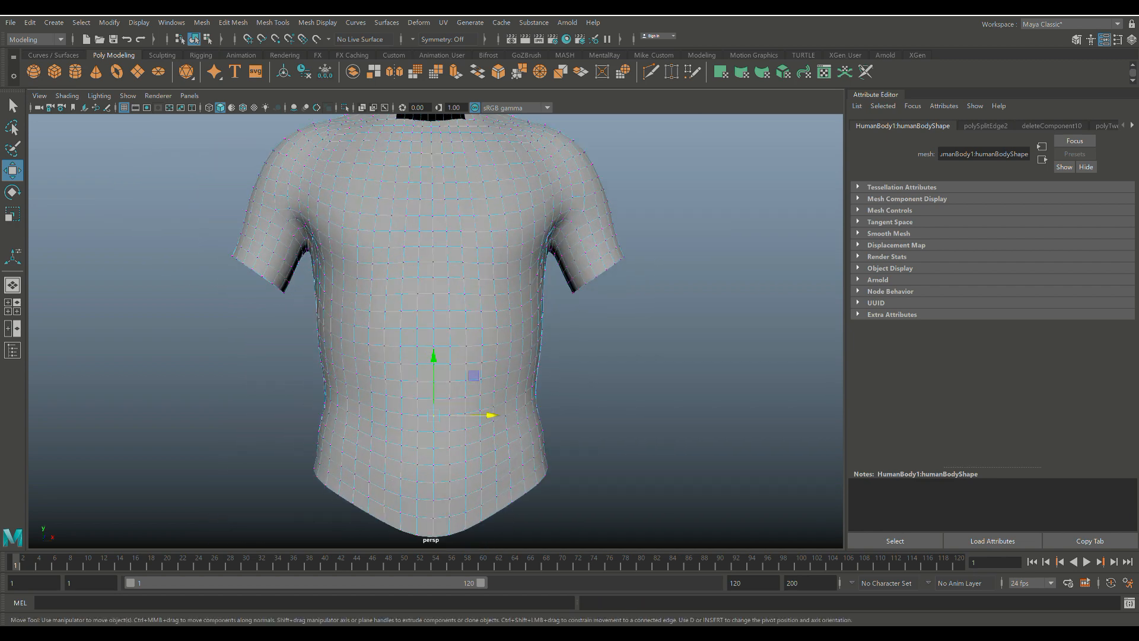
{"action": "middle_click_drag", "start_coordinate": [437, 380], "coordinate": [458, 323], "text": "alt"}
{"action": "right_click_drag", "start_coordinate": [457, 302], "coordinate": [462, 344]}
{"action": "left_click", "coordinate": [464, 469]}
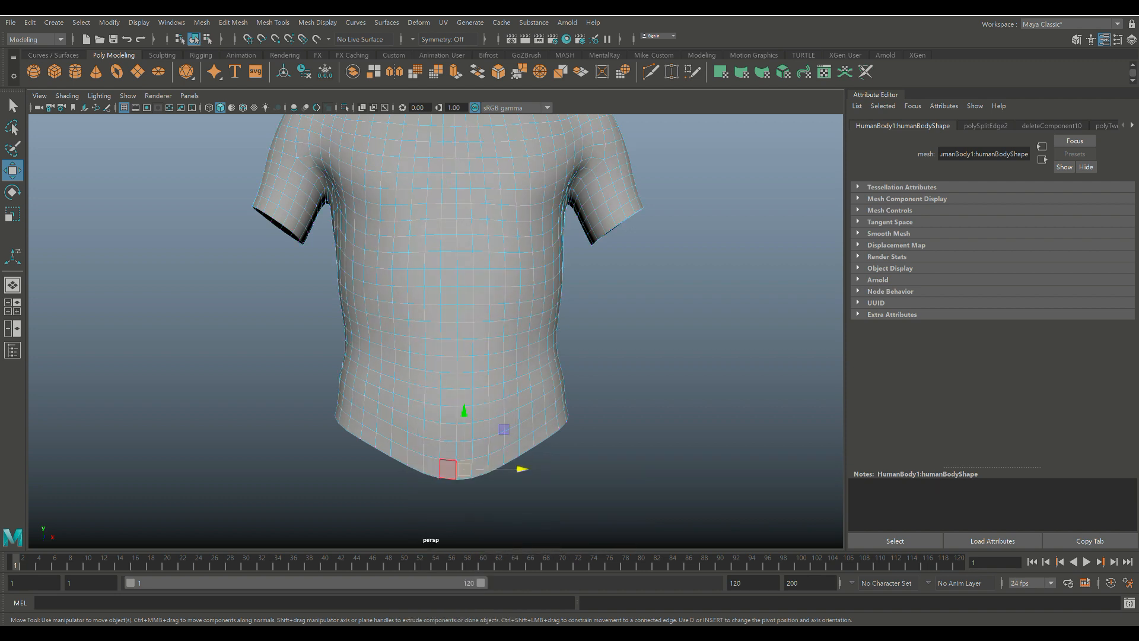
{"action": "left_click_drag", "start_coordinate": [546, 372], "coordinate": [503, 263], "text": "alt"}
{"action": "double_click", "coordinate": [457, 127], "text": "shift"}
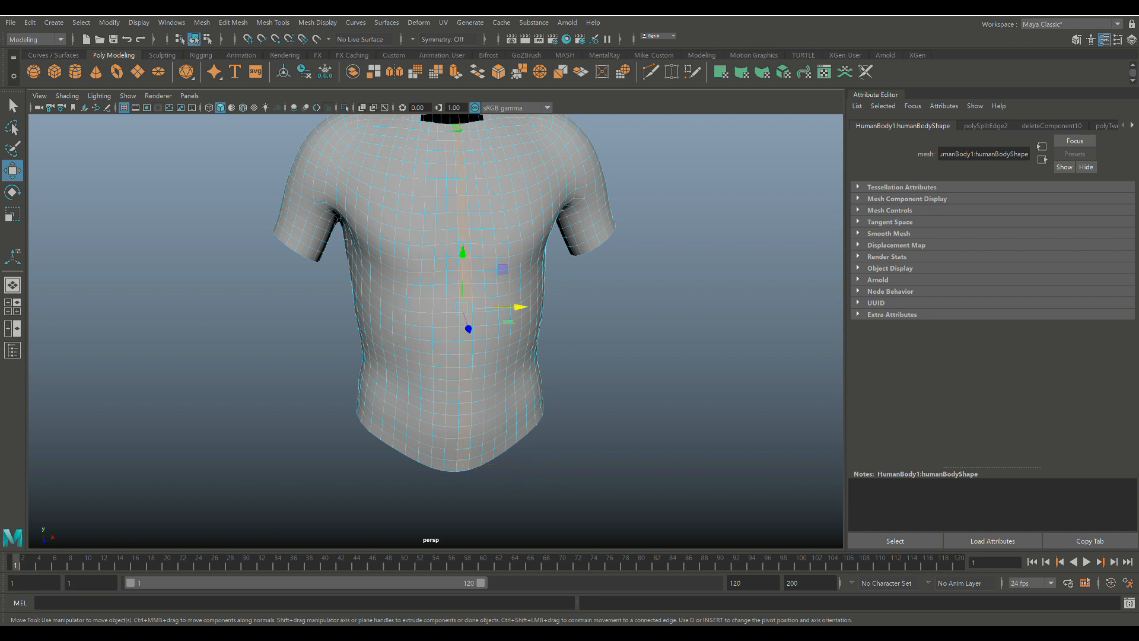
{"action": "left_click", "coordinate": [449, 128], "text": "shift"}
{"action": "left_click", "coordinate": [451, 465], "text": "shift"}
{"action": "left_click", "coordinate": [438, 463], "text": "shift"}
{"action": "double_click", "coordinate": [425, 459], "text": "shift"}
Add the face loops around the openings of both sleeves to the current selection.
{"action": "middle_click_drag", "start_coordinate": [425, 326], "coordinate": [503, 445], "text": "alt"}
{"action": "left_click_drag", "start_coordinate": [504, 445], "coordinate": [596, 409], "text": "alt"}
{"action": "scroll", "coordinate": [483, 424], "scroll_direction": "up", "scroll_amount": 3}
{"action": "left_click", "coordinate": [398, 341], "text": "shift"}
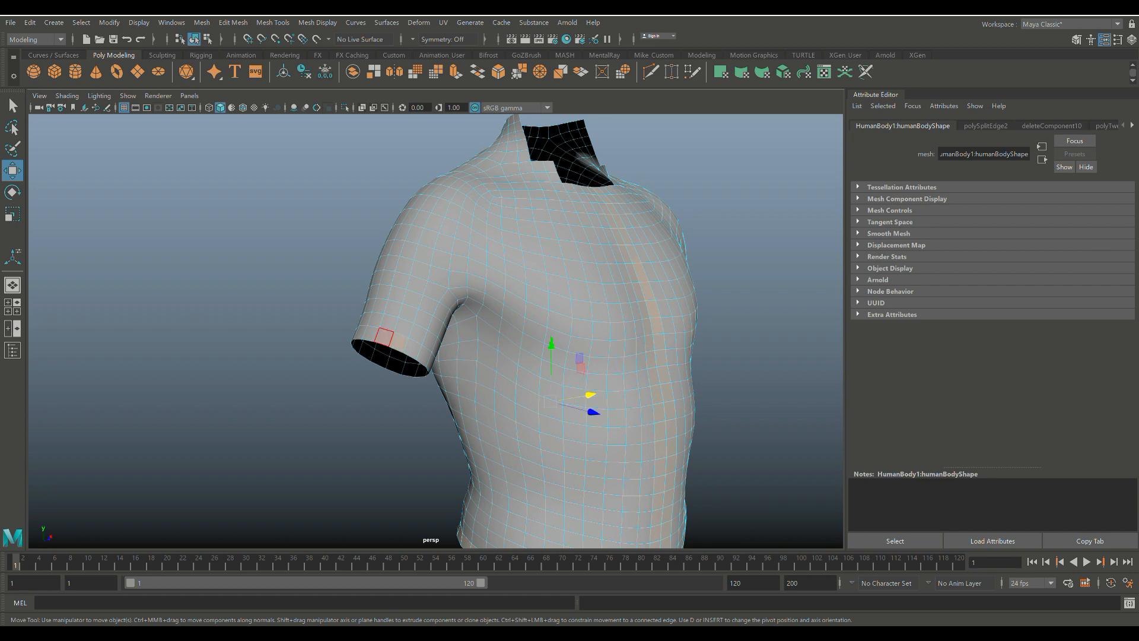
{"action": "left_click", "coordinate": [384, 337], "text": "shift"}
{"action": "left_click_drag", "start_coordinate": [505, 387], "coordinate": [630, 386], "text": "alt"}
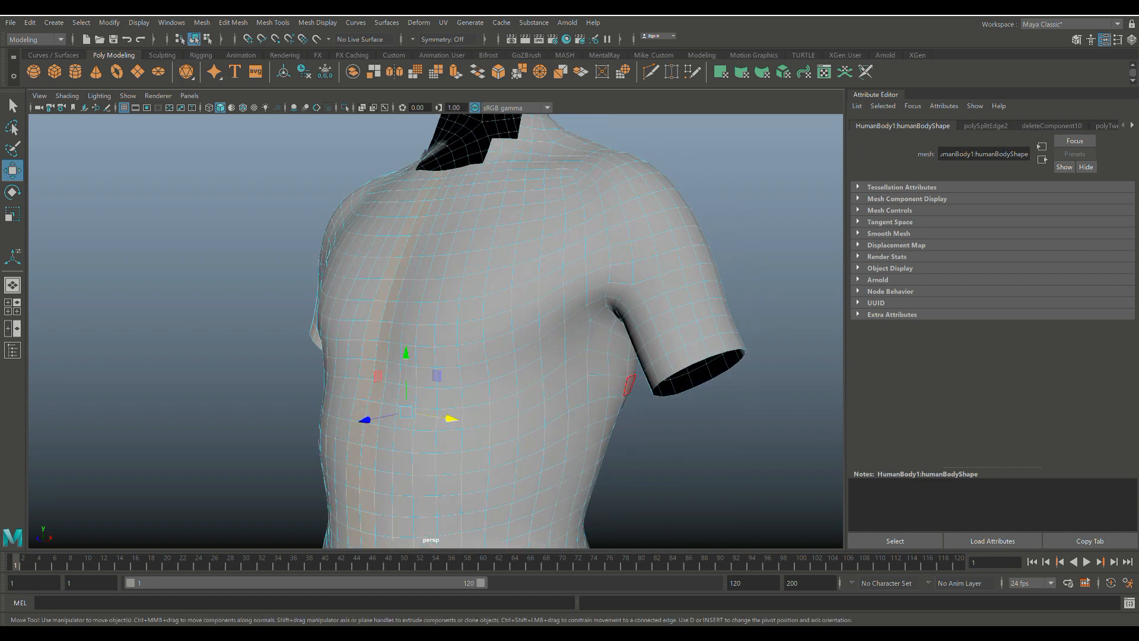
{"action": "left_click", "coordinate": [696, 351], "text": "shift"}
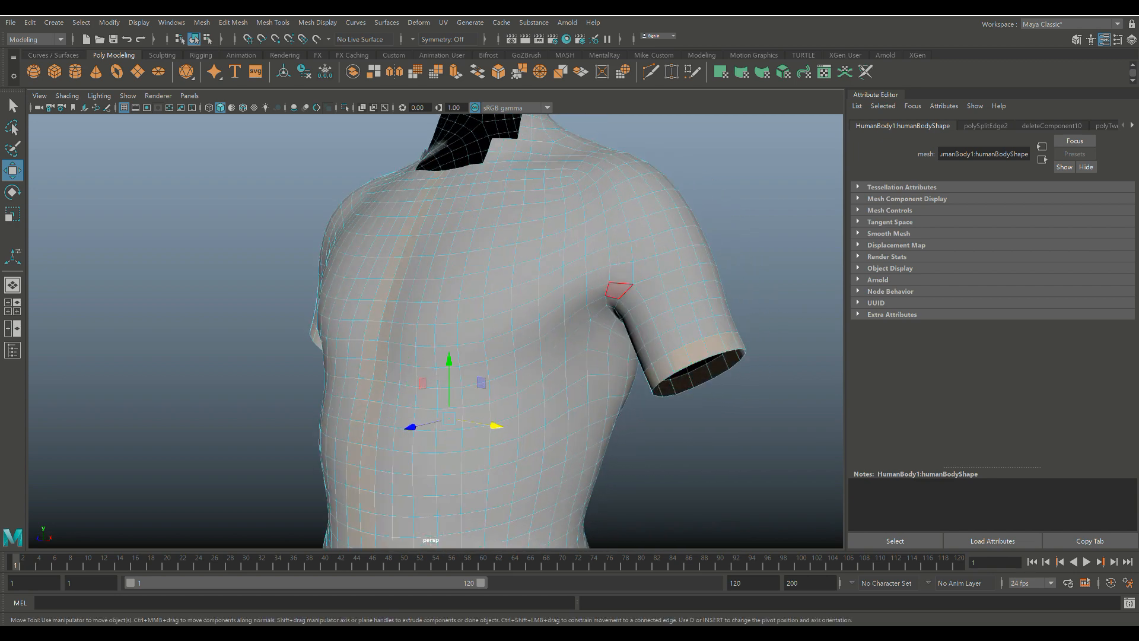
Extrude the selected centre-front and hem border faces with a thickness, and clear the selection.
{"action": "left_click_drag", "start_coordinate": [619, 291], "coordinate": [569, 184], "text": "alt"}
{"action": "left_click_drag", "start_coordinate": [579, 285], "coordinate": [586, 328], "text": "alt"}
{"action": "scroll", "coordinate": [586, 328], "scroll_direction": "up", "scroll_amount": 2}
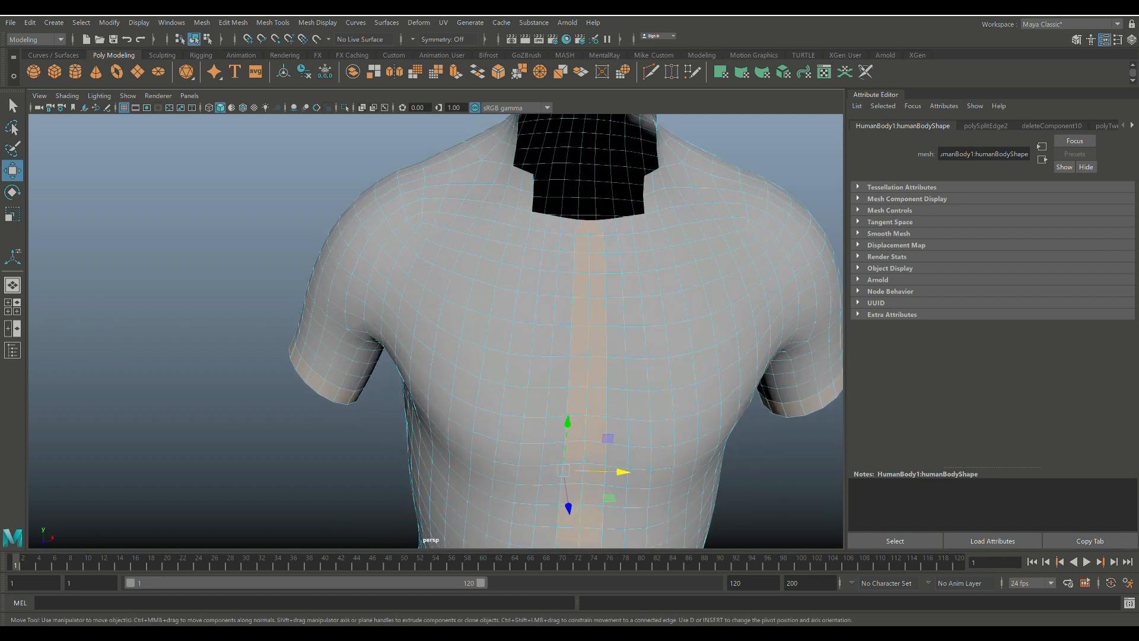
{"action": "scroll", "coordinate": [493, 362], "scroll_direction": "down", "scroll_amount": 2}
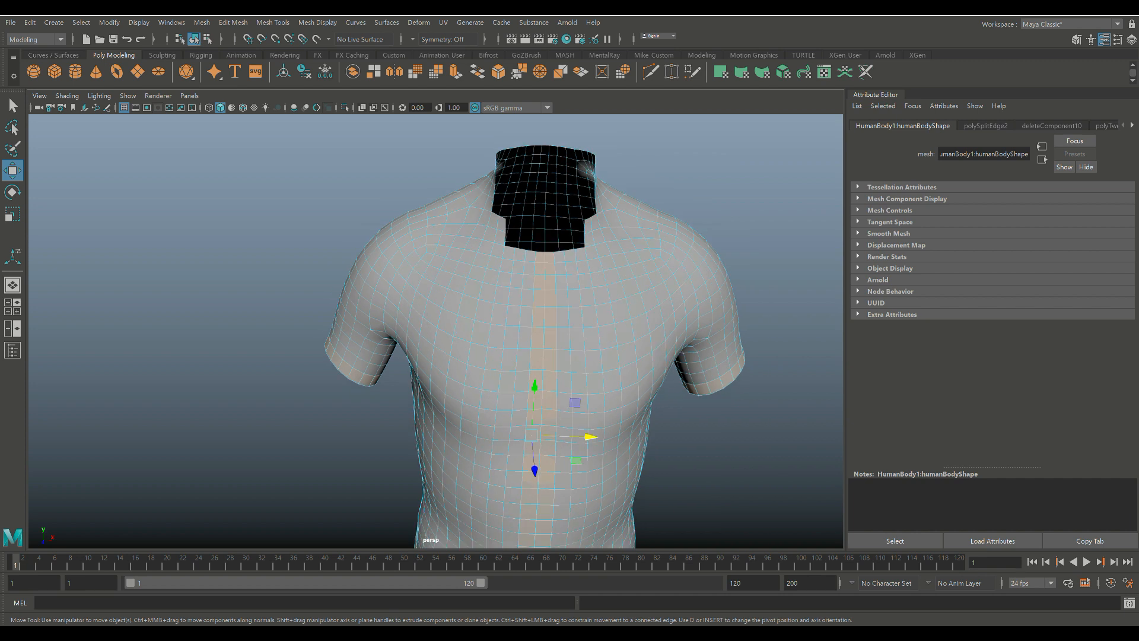
{"action": "key", "text": "ctrl+e"}
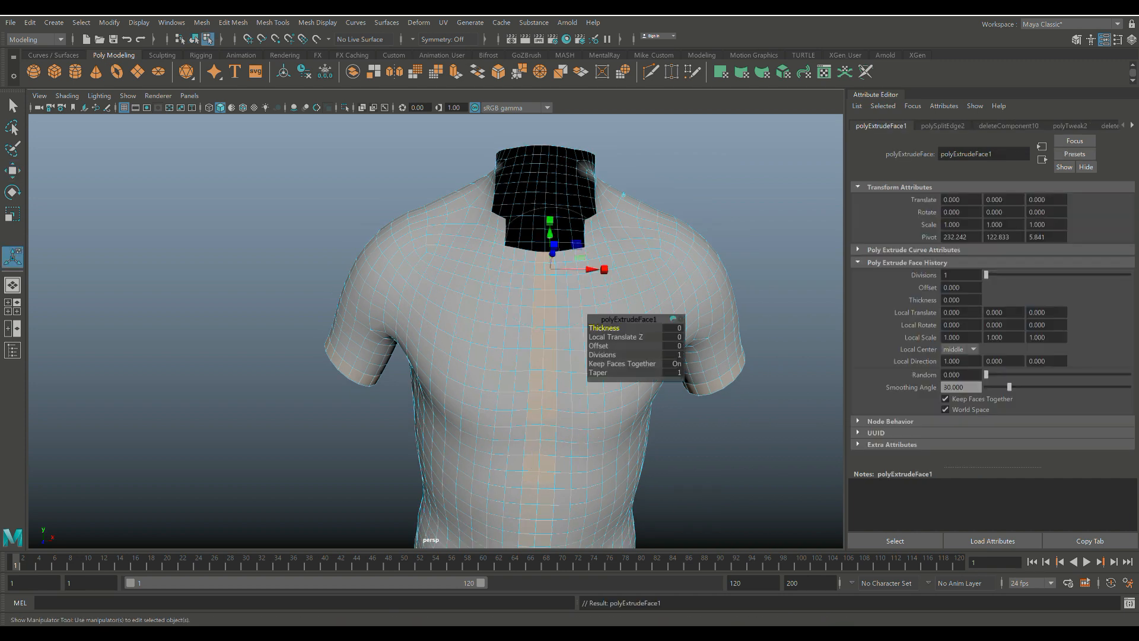
{"action": "left_click", "coordinate": [672, 328]}
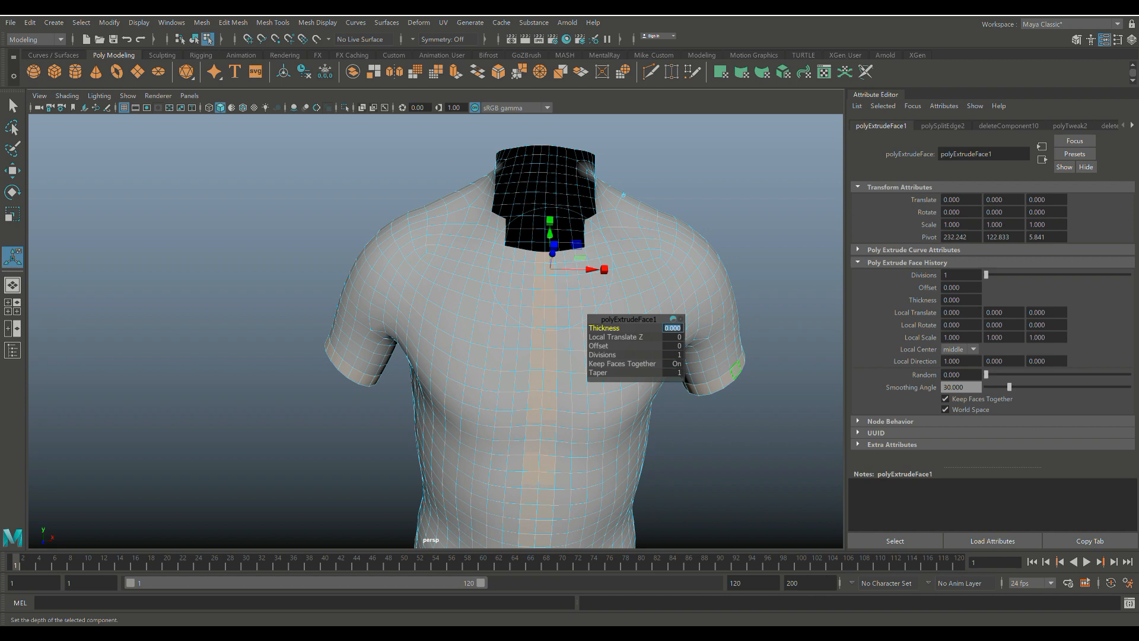
{"action": "key", "text": "Return"}
{"action": "left_click", "coordinate": [700, 439]}
Select the row of faces around the back and sides of the shirt's collar.
{"action": "scroll", "coordinate": [700, 439], "scroll_direction": "down", "scroll_amount": 3}
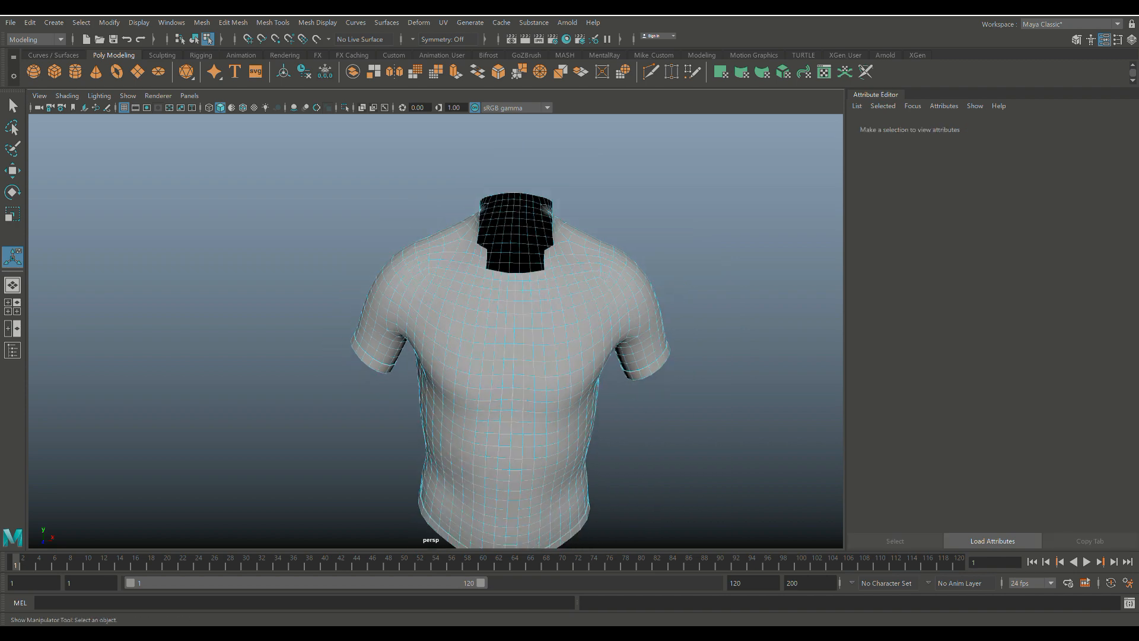
{"action": "left_click_drag", "start_coordinate": [664, 380], "coordinate": [178, 368], "text": "alt"}
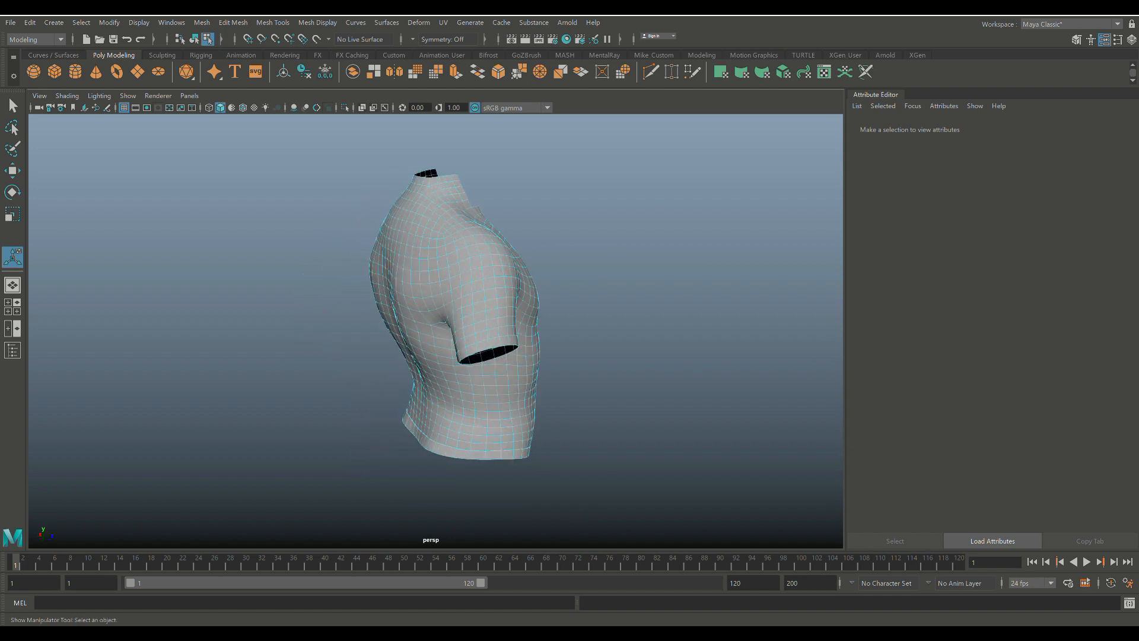
{"action": "left_click_drag", "start_coordinate": [439, 333], "coordinate": [424, 353], "text": "alt"}
{"action": "scroll", "coordinate": [436, 332], "scroll_direction": "down", "scroll_amount": 3}
{"action": "middle_click_drag", "start_coordinate": [436, 267], "coordinate": [426, 357], "text": "alt"}
{"action": "scroll", "coordinate": [436, 331], "scroll_direction": "up", "scroll_amount": 8}
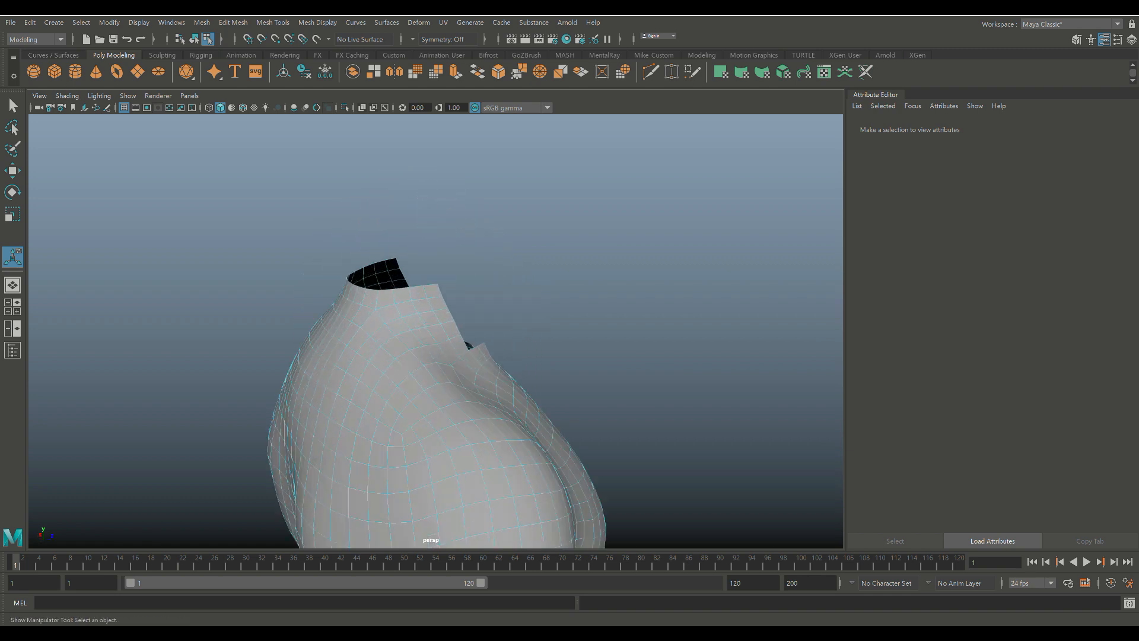
{"action": "left_click_drag", "start_coordinate": [379, 385], "coordinate": [404, 394], "text": "alt"}
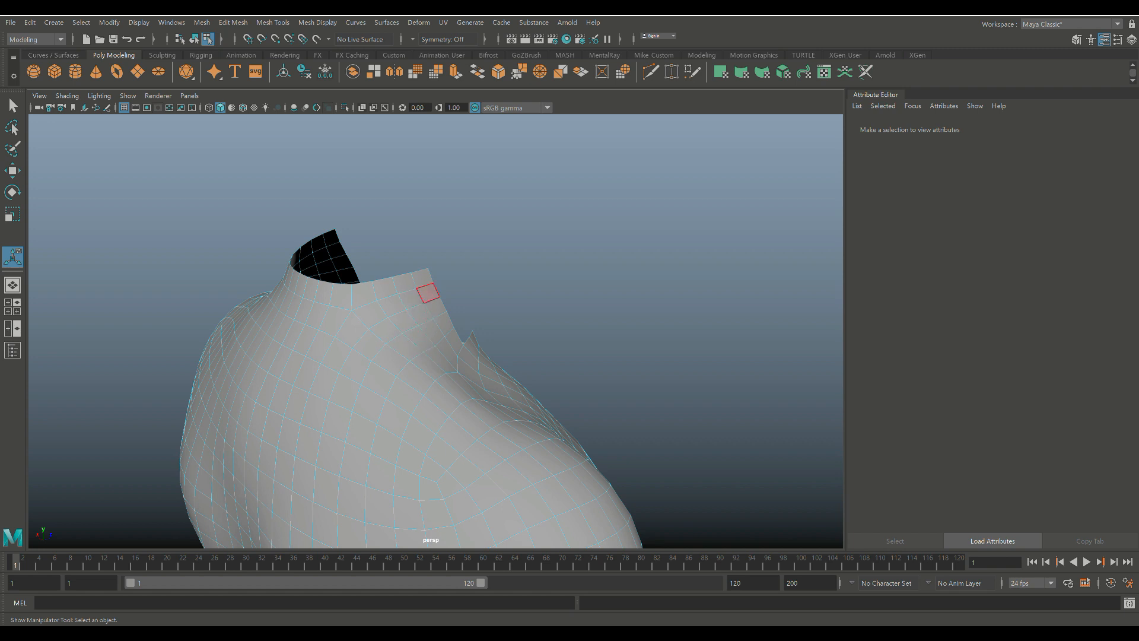
{"action": "left_click", "coordinate": [427, 292]}
{"action": "left_click_drag", "start_coordinate": [237, 363], "coordinate": [271, 376], "text": "alt"}
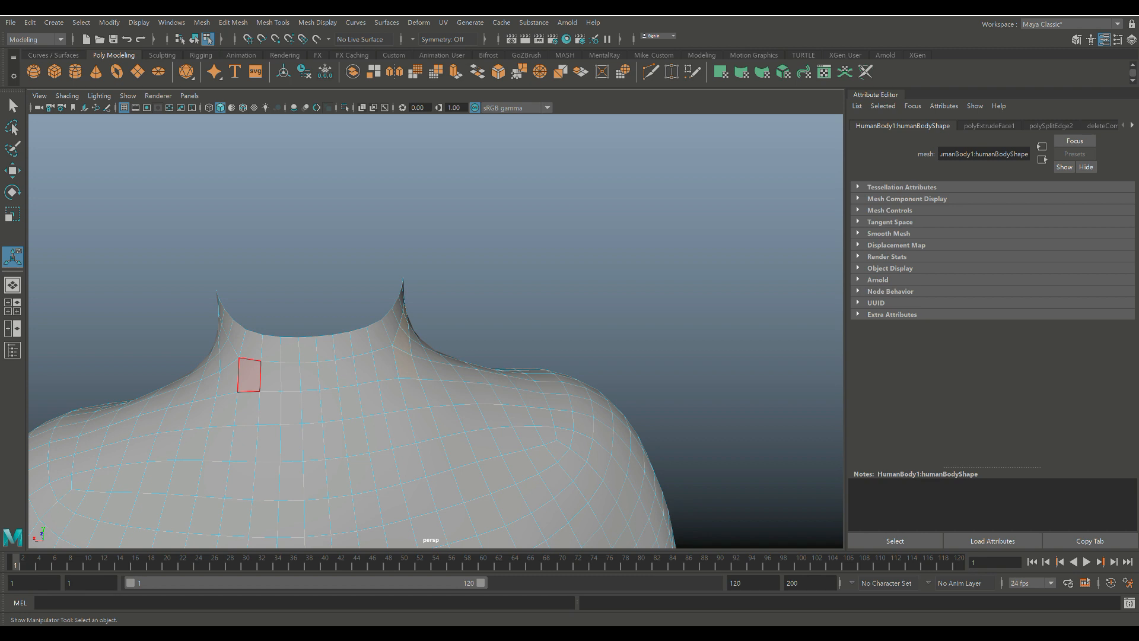
{"action": "left_click_drag", "start_coordinate": [297, 368], "coordinate": [475, 400], "text": "alt"}
{"action": "double_click", "coordinate": [436, 390]}
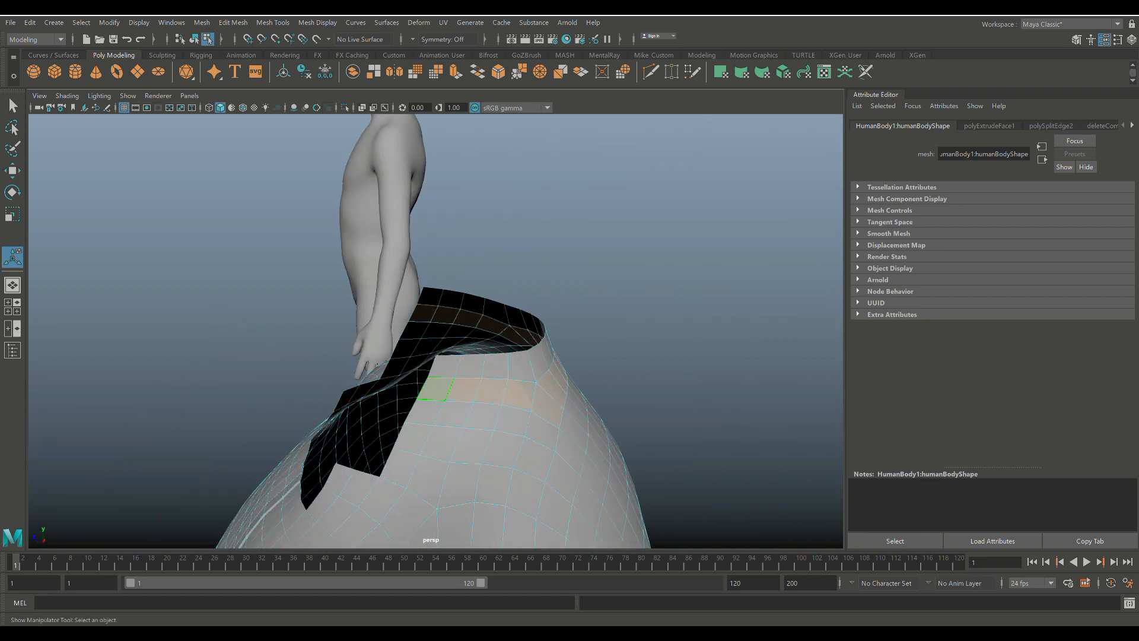
{"action": "left_click_drag", "start_coordinate": [451, 362], "coordinate": [207, 386], "text": "alt"}
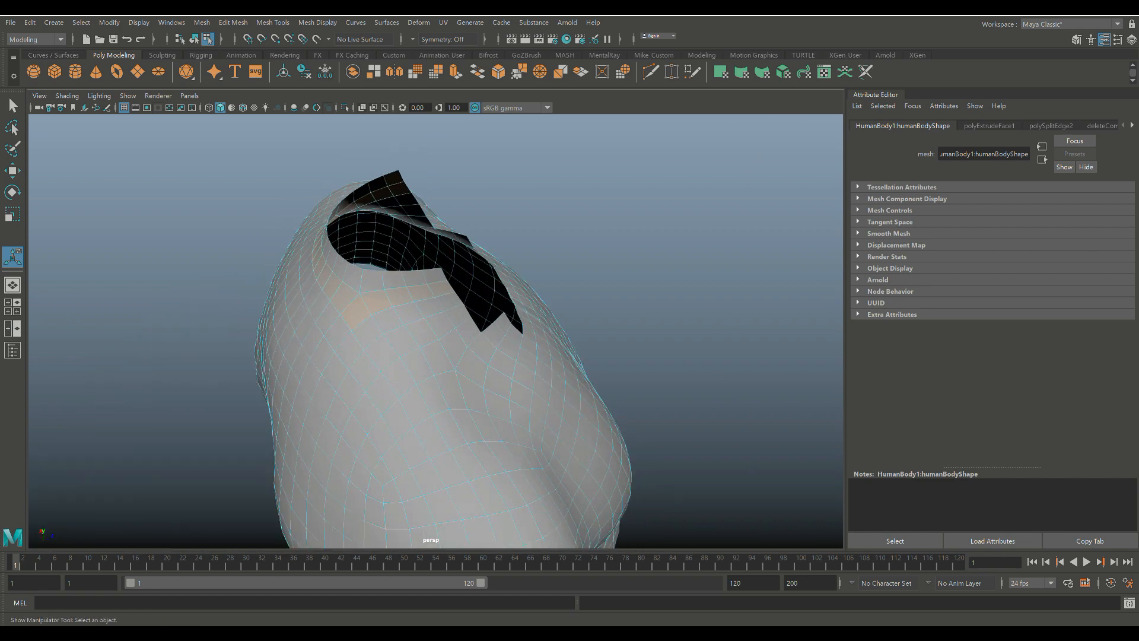
{"action": "left_click_drag", "start_coordinate": [364, 387], "coordinate": [243, 404], "text": "alt"}
Add the faces along one stepped side of the front neck opening, down to the centre front, to the selection.
{"action": "scroll", "coordinate": [437, 394], "scroll_direction": "up", "scroll_amount": 2}
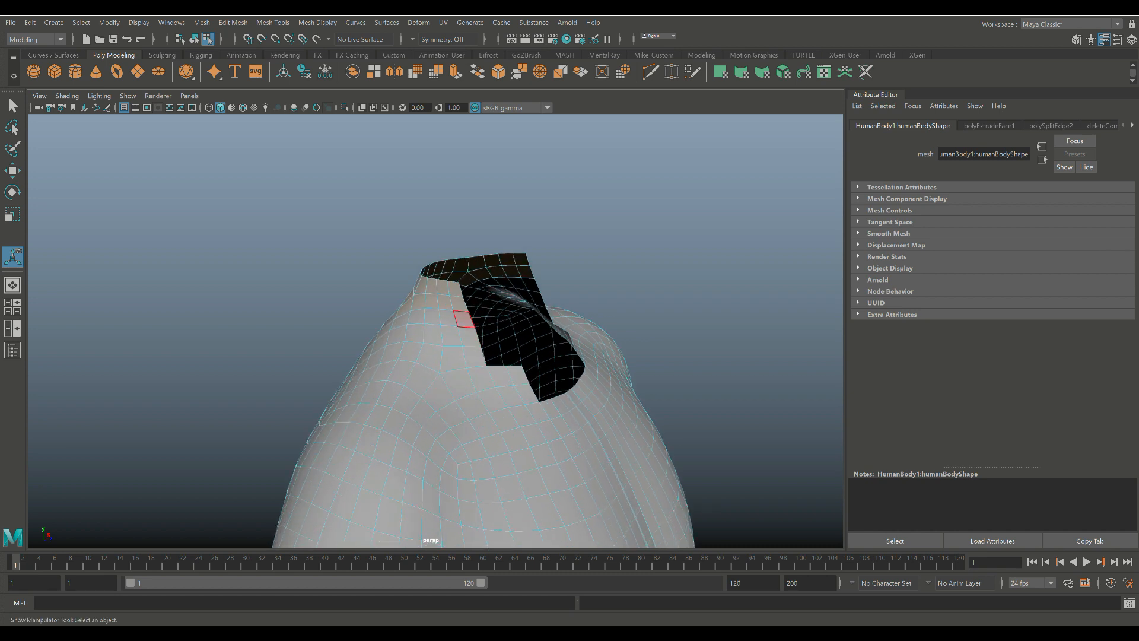
{"action": "left_click", "coordinate": [469, 337], "text": "shift"}
{"action": "left_click", "coordinate": [475, 356], "text": "shift"}
{"action": "left_click", "coordinate": [481, 379], "text": "shift"}
{"action": "left_click", "coordinate": [501, 378], "text": "shift"}
{"action": "left_click", "coordinate": [516, 375], "text": "shift"}
{"action": "left_click_drag", "start_coordinate": [549, 432], "coordinate": [505, 440], "text": "alt"}
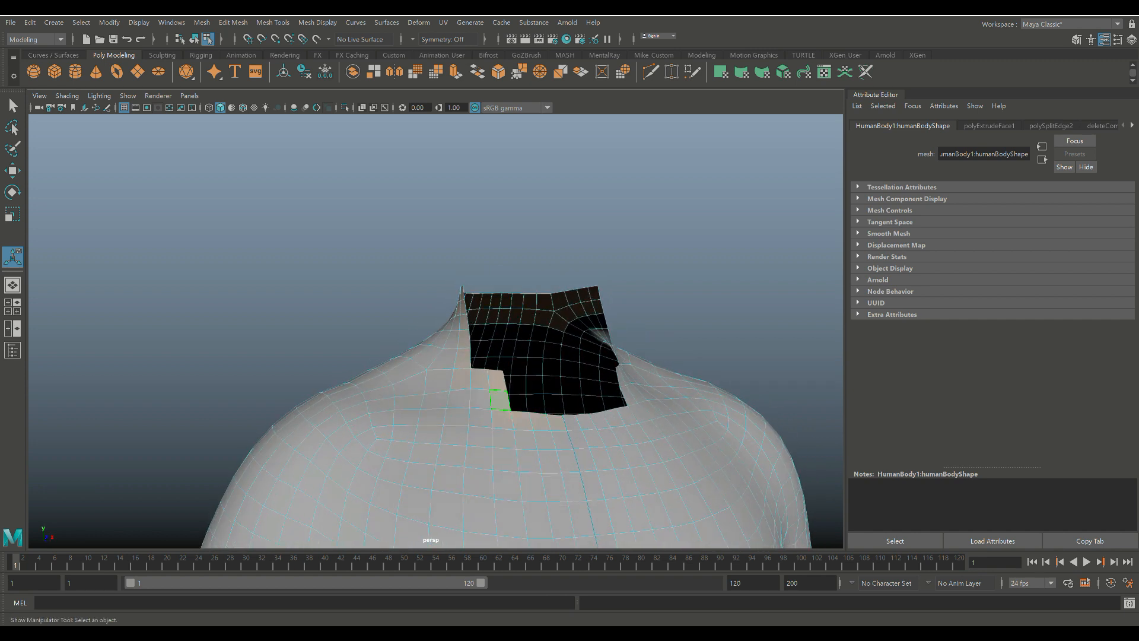
{"action": "left_click", "coordinate": [480, 398]}
{"action": "left_click_drag", "start_coordinate": [478, 437], "coordinate": [442, 446], "text": "alt"}
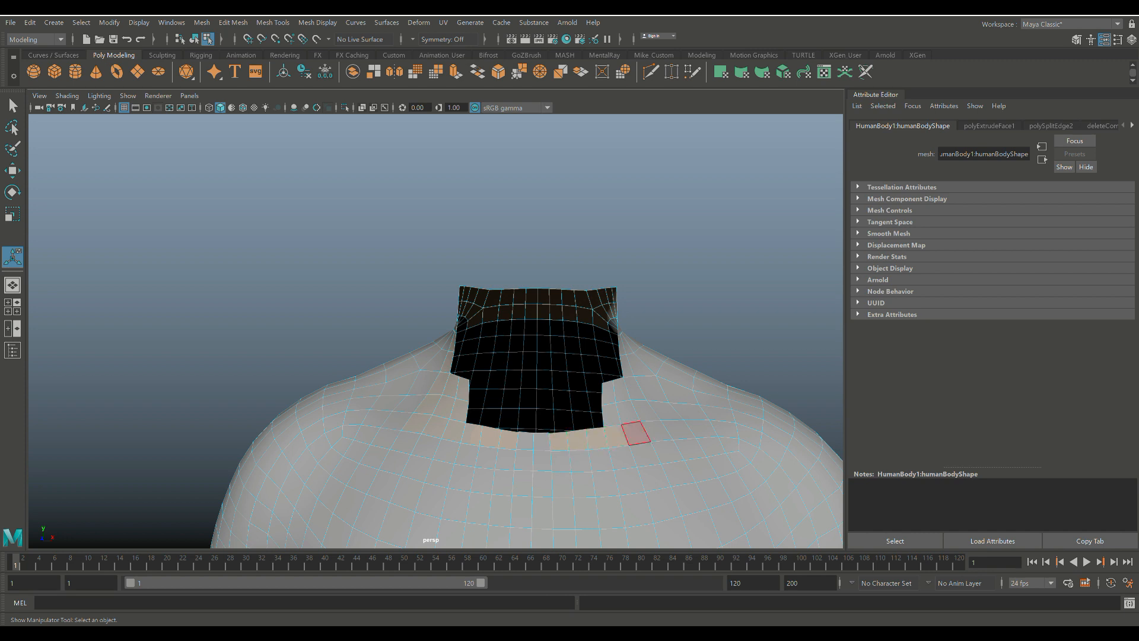
Add the neckline faces on the opposite side of the front opening, undoing the accidental selection change.
{"action": "left_click", "coordinate": [656, 431], "text": "shift"}
{"action": "left_click", "coordinate": [609, 393], "text": "shift"}
{"action": "left_click", "coordinate": [622, 390], "text": "shift"}
{"action": "left_click_drag", "start_coordinate": [388, 403], "coordinate": [335, 415], "text": "alt"}
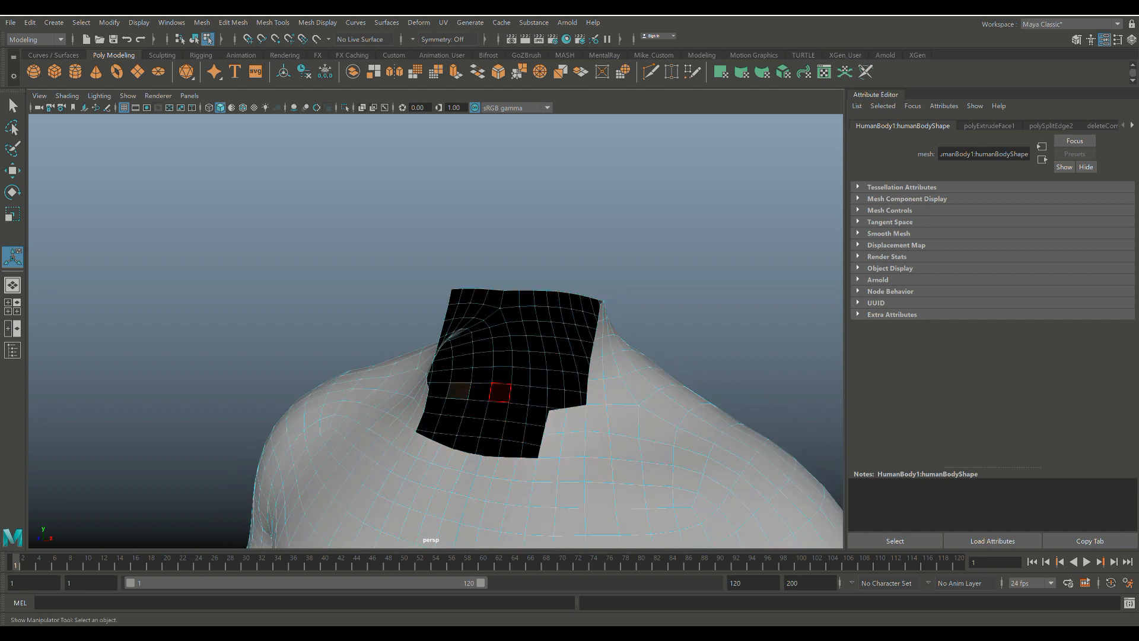
{"action": "key", "text": "ctrl+z"}
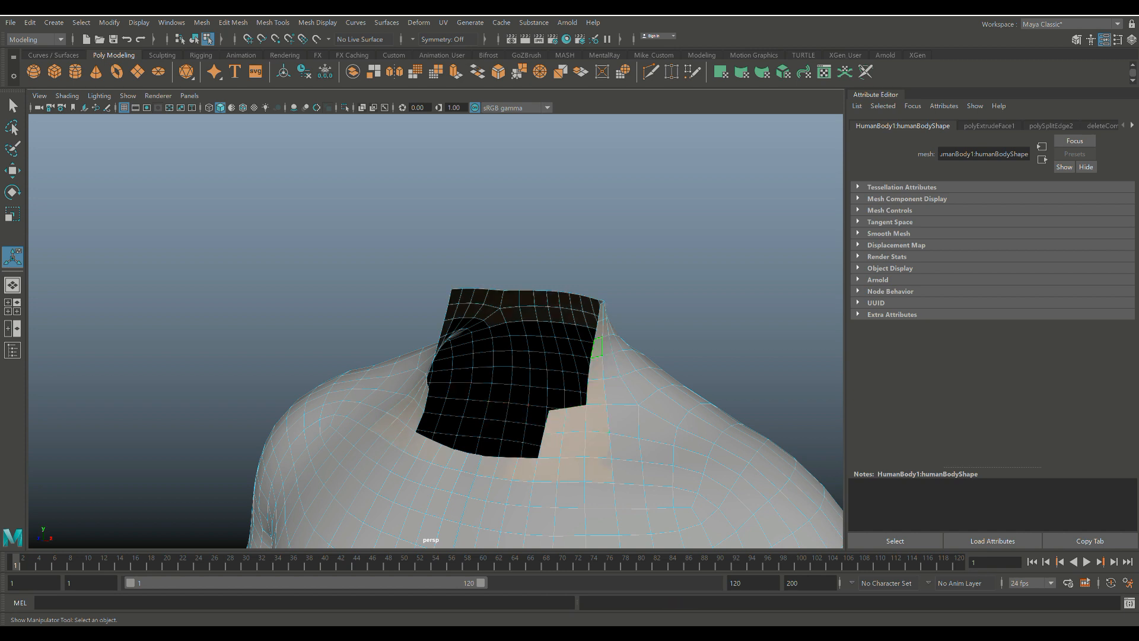
Extrude the selected neckline faces with a thickness, and clear the selection.
{"action": "left_click_drag", "start_coordinate": [605, 350], "coordinate": [480, 343], "text": "alt"}
{"action": "scroll", "coordinate": [435, 331], "scroll_direction": "down", "scroll_amount": 4}
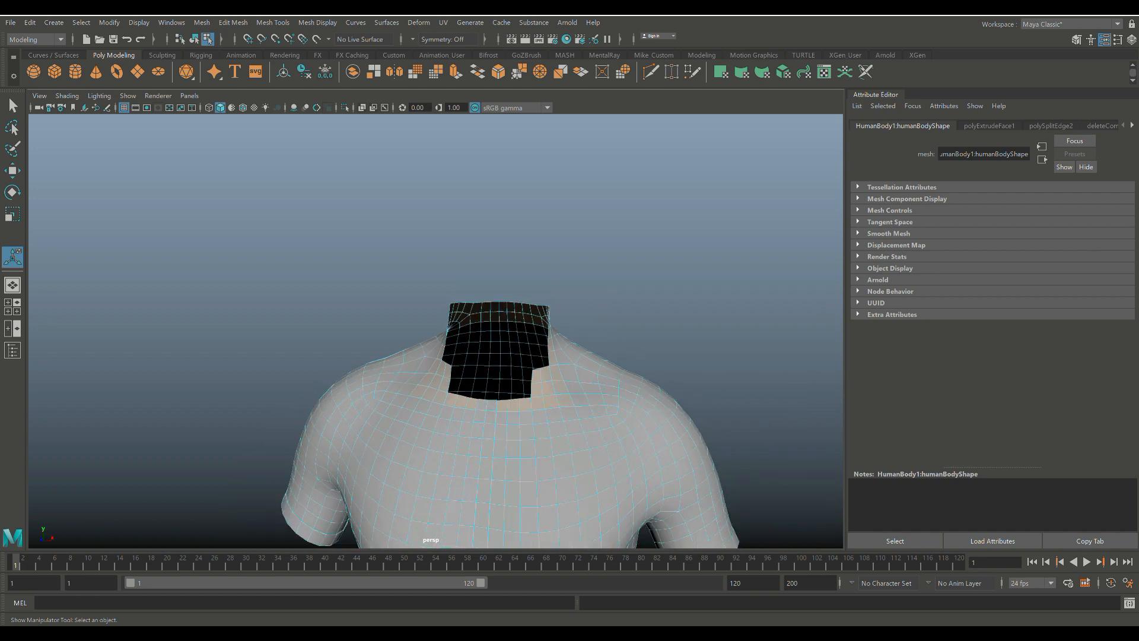
{"action": "key", "text": "ctrl+e"}
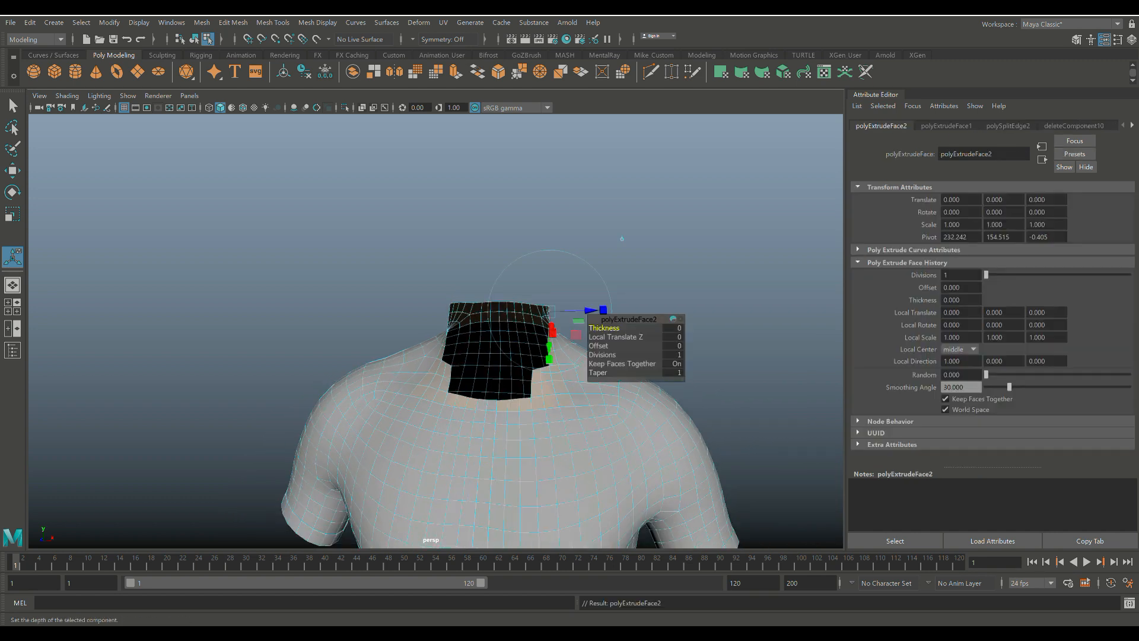
{"action": "left_click", "coordinate": [672, 328]}
{"action": "key", "text": "Return"}
{"action": "key", "text": "alt+d"}
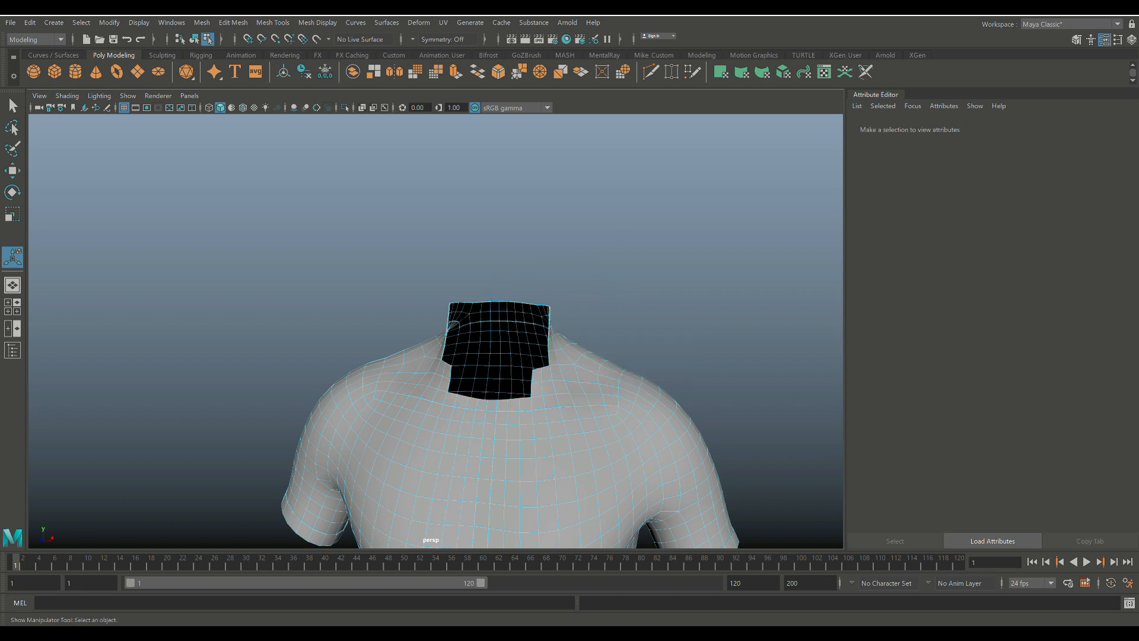
Check the extruded borders around the shirt and return it to object mode.
{"action": "scroll", "coordinate": [435, 331], "scroll_direction": "down", "scroll_amount": 5}
{"action": "left_click_drag", "start_coordinate": [435, 331], "coordinate": [522, 359], "text": "alt"}
{"action": "middle_click_drag", "start_coordinate": [522, 359], "coordinate": [500, 290], "text": "alt"}
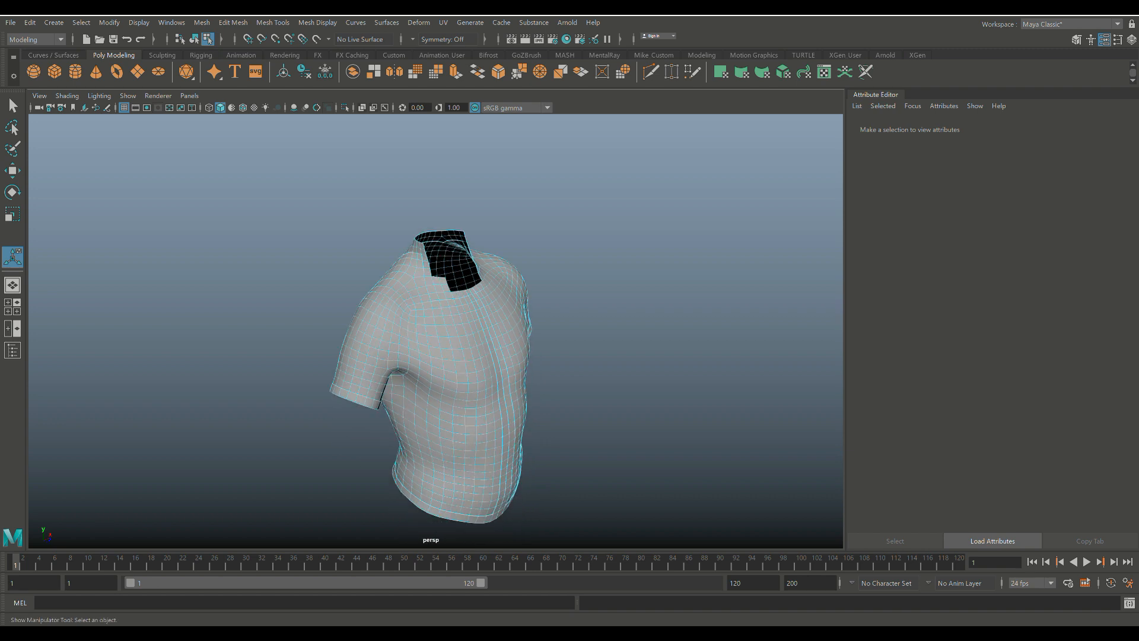
{"action": "left_click_drag", "start_coordinate": [501, 291], "coordinate": [427, 303], "text": "alt"}
{"action": "mouse_move", "coordinate": [570, 255]}
{"action": "left_mouse_down", "text": "alt"}
{"action": "mouse_move", "coordinate": [596, 248]}
{"action": "mouse_move", "coordinate": [588, 267]}
{"action": "mouse_move", "coordinate": [573, 251]}
{"action": "left_mouse_up", "text": "alt"}
{"action": "left_click_drag", "start_coordinate": [401, 319], "coordinate": [400, 327], "text": "alt"}
{"action": "right_click_drag", "start_coordinate": [529, 324], "coordinate": [585, 294]}
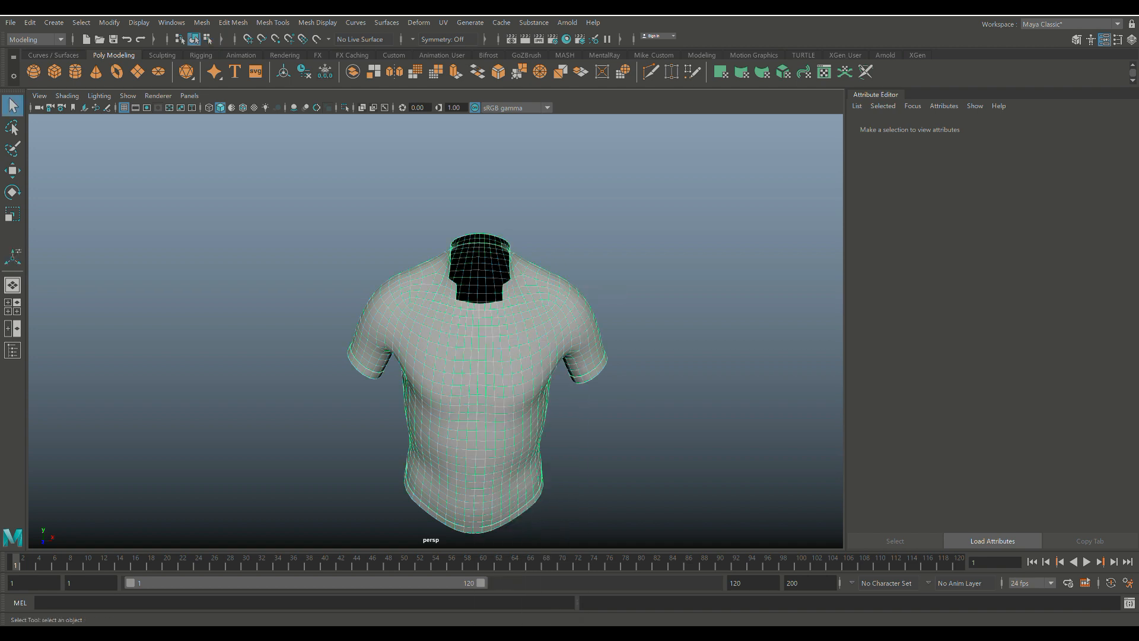
In the top view, move the shirt along X back over the centre of the human body.
{"action": "scroll", "coordinate": [585, 294], "scroll_direction": "down", "scroll_amount": 7}
{"action": "left_click", "coordinate": [61, 360]}
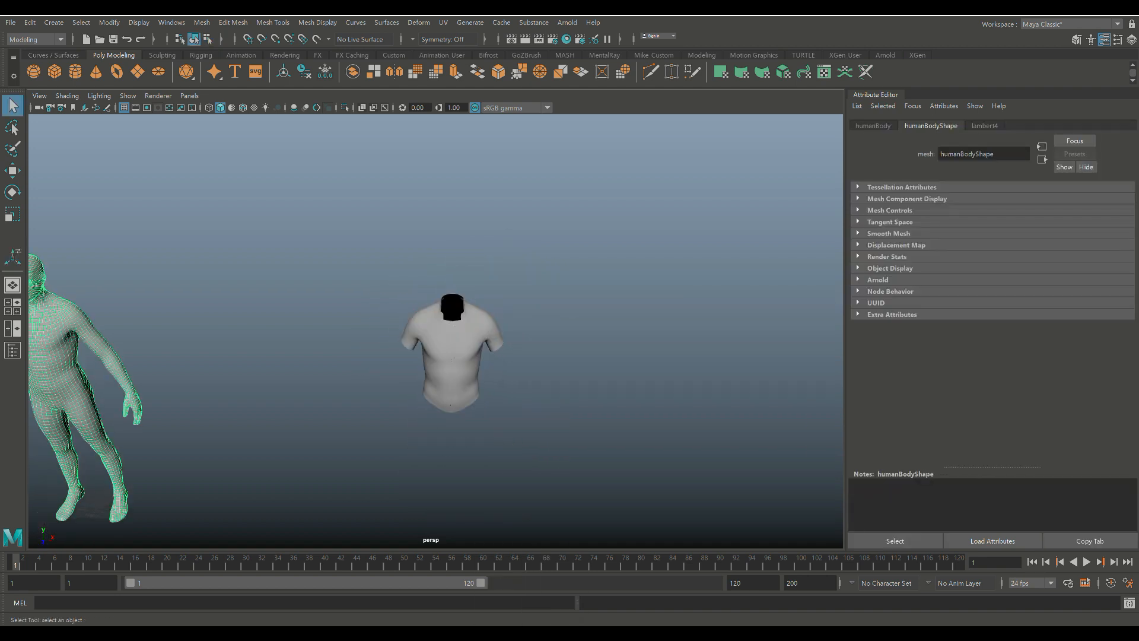
{"action": "left_click", "coordinate": [13, 307]}
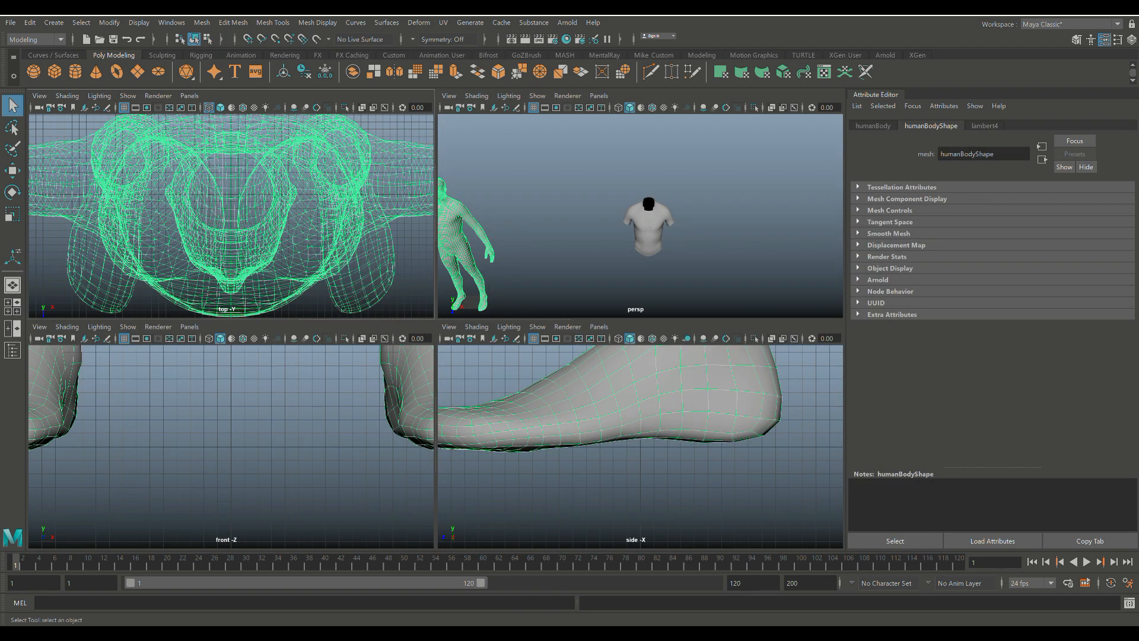
{"action": "key", "text": "space"}
{"action": "scroll", "coordinate": [231, 216], "scroll_direction": "down", "scroll_amount": 10}
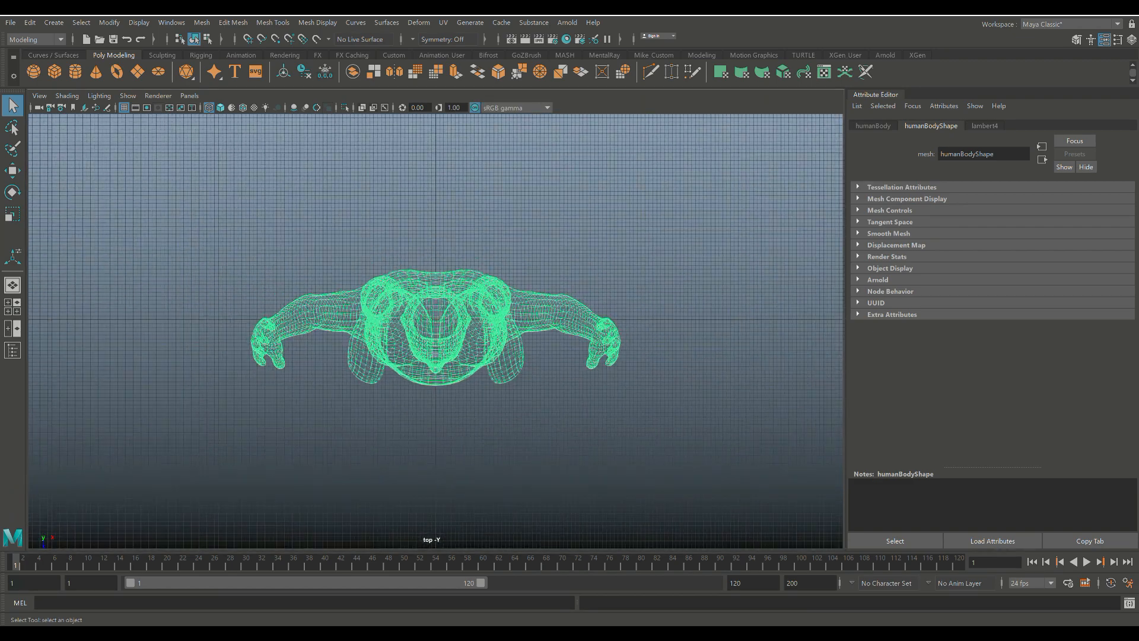
{"action": "scroll", "coordinate": [436, 329], "scroll_direction": "down", "scroll_amount": 5}
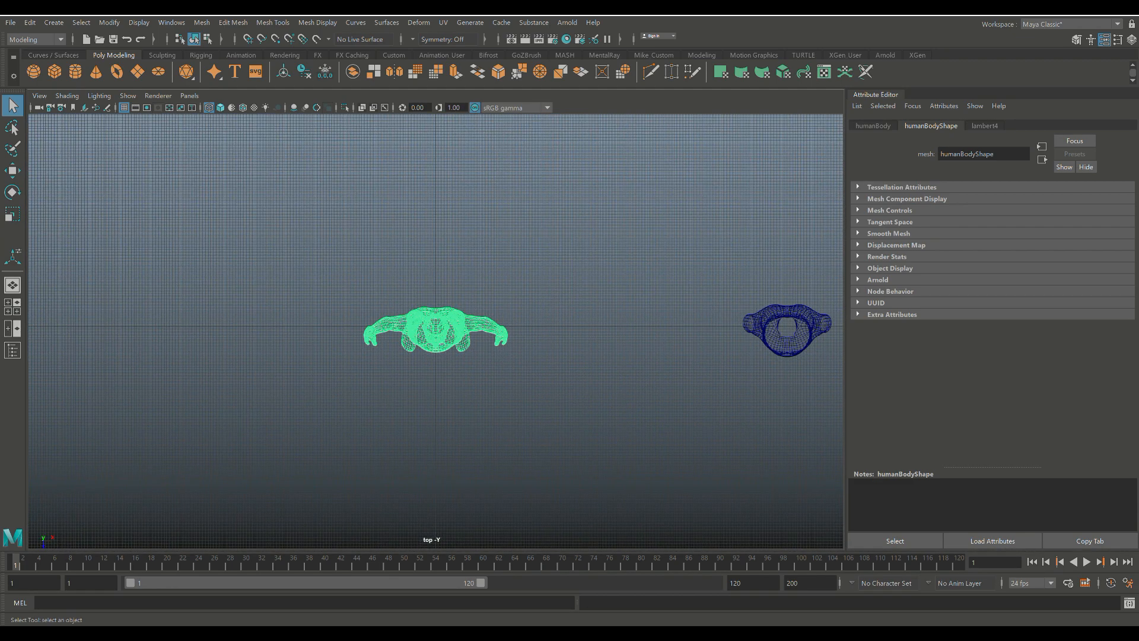
{"action": "left_click", "coordinate": [787, 351]}
{"action": "key", "text": "w"}
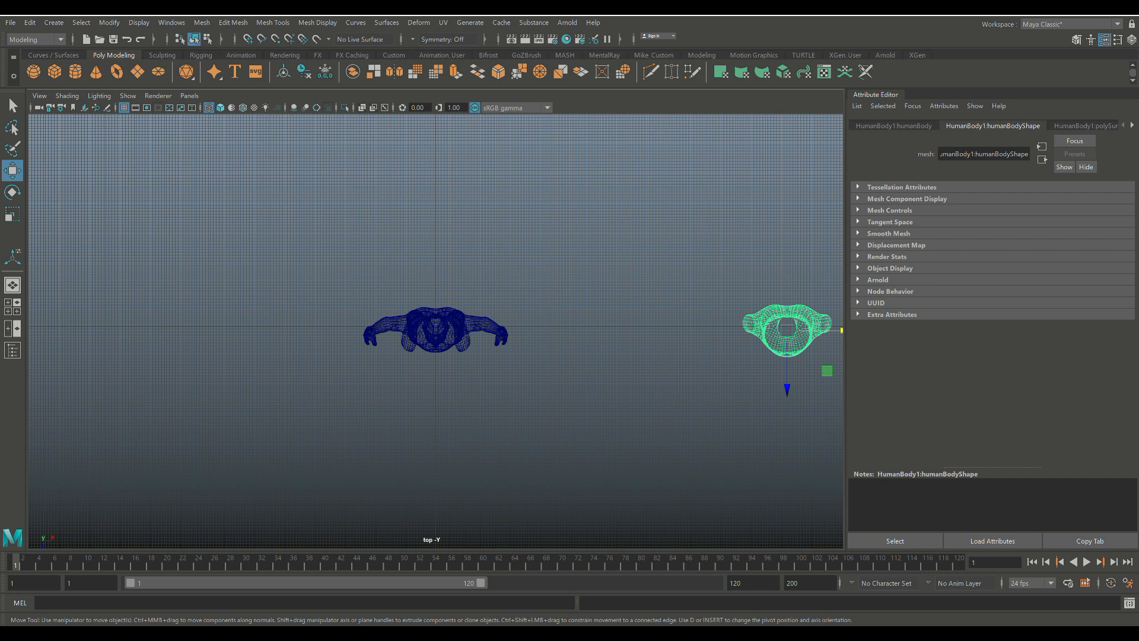
{"action": "left_click_drag", "start_coordinate": [787, 329], "coordinate": [435, 331]}
{"action": "key", "text": "f"}
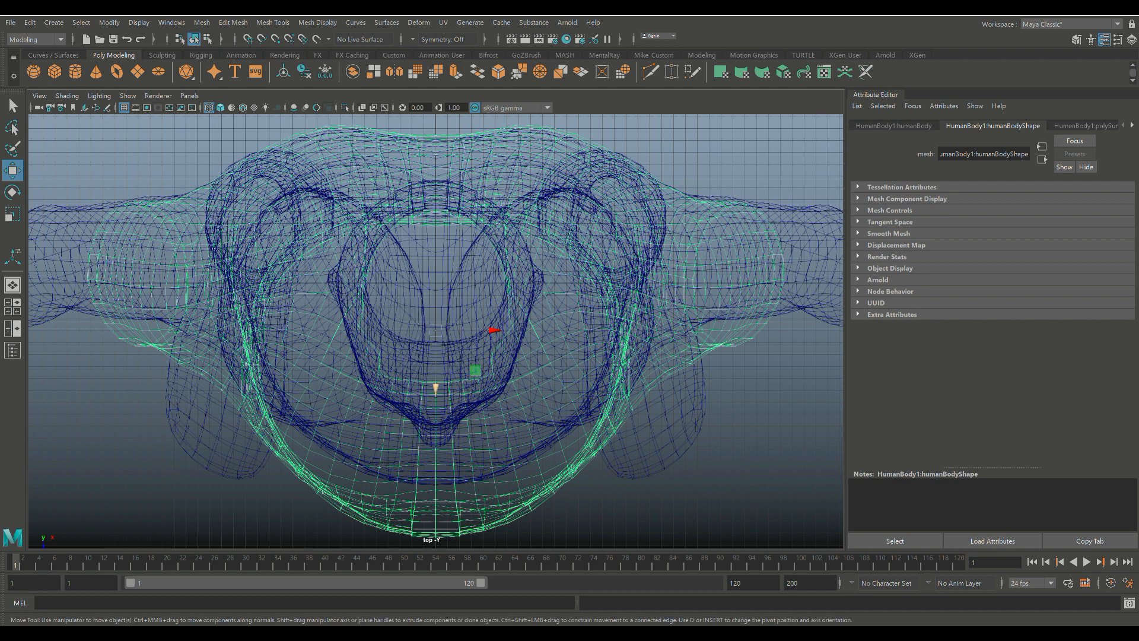
Move the shirt backwards along Z to line its chest up with the body, and deselect it.
{"action": "left_click_drag", "start_coordinate": [435, 331], "coordinate": [435, 285]}
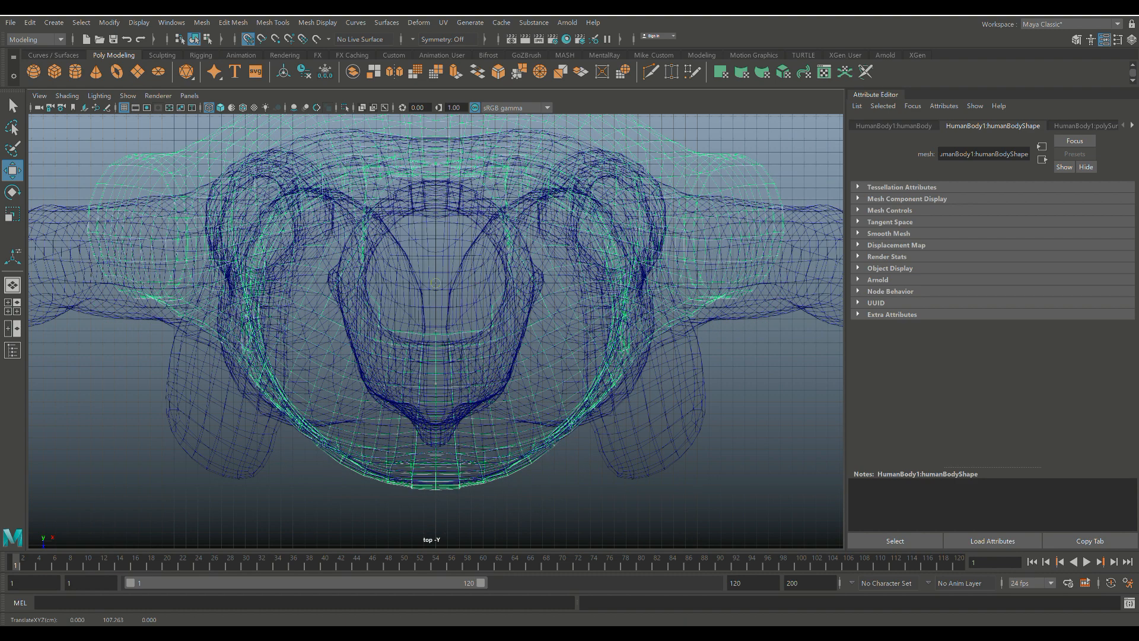
{"action": "key", "text": "alt+shift+d"}
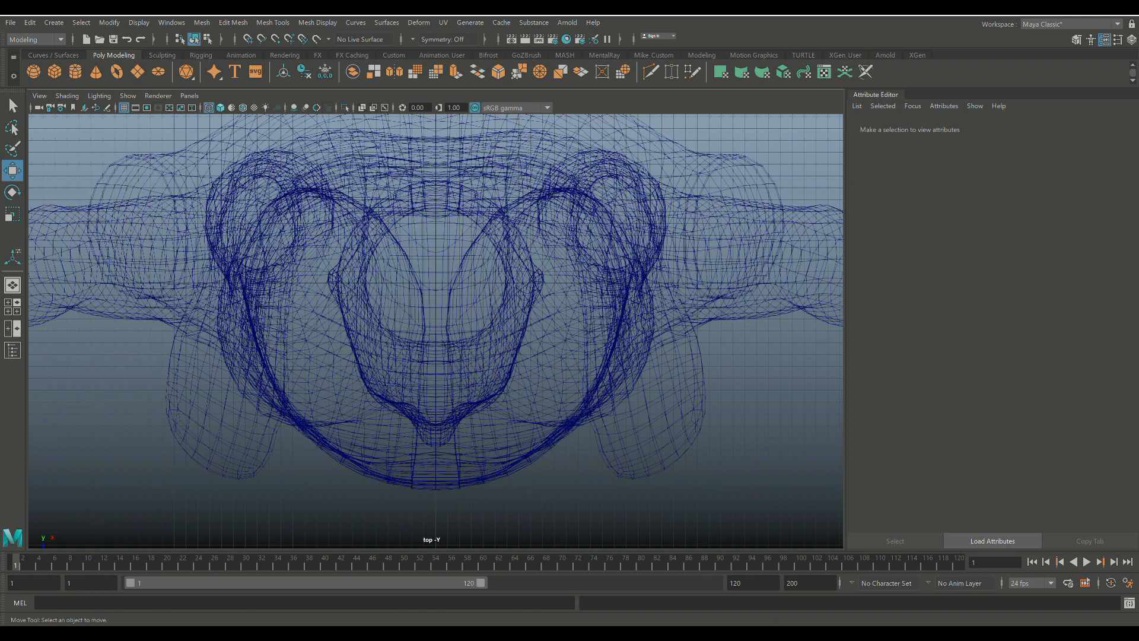
{"action": "key", "text": "ctrl+z"}
Move the human body backwards along Z so it sits inside the shirt, and check the fit in the perspective view.
{"action": "left_click_drag", "start_coordinate": [435, 342], "coordinate": [435, 302]}
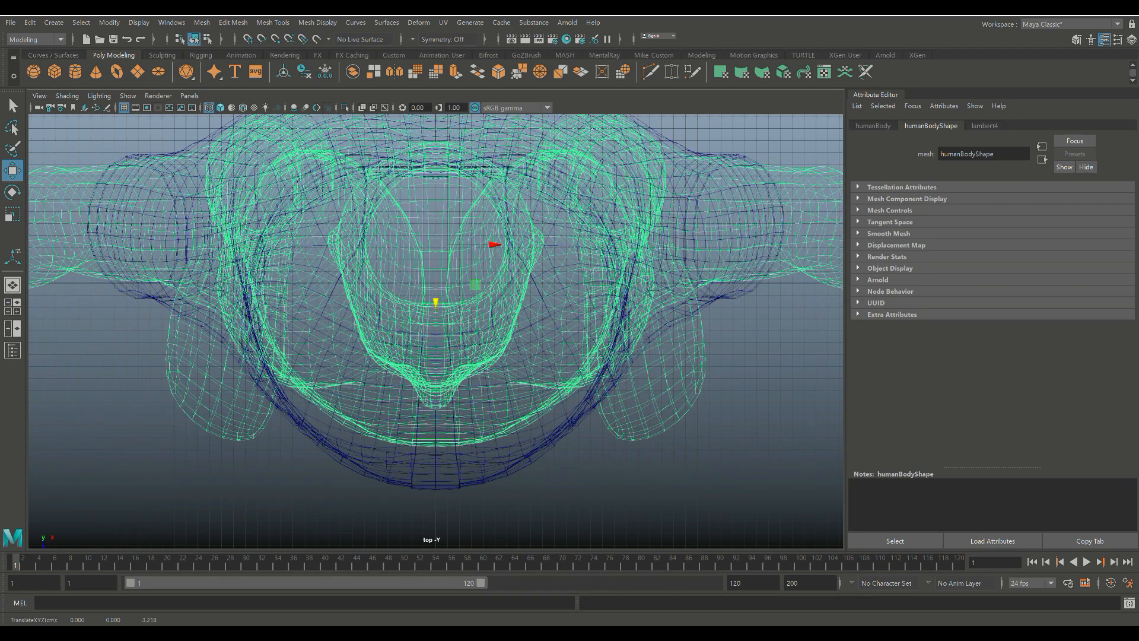
{"action": "key", "text": "space"}
{"action": "key", "text": "space"}
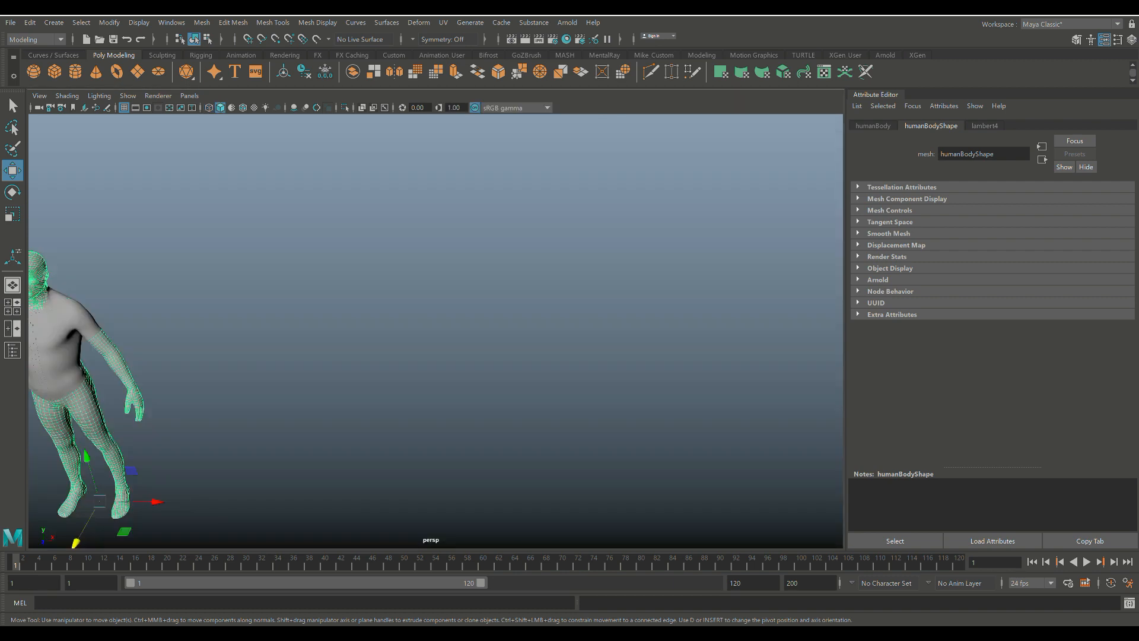
{"action": "key", "text": "f"}
{"action": "scroll", "coordinate": [436, 331], "scroll_direction": "down", "scroll_amount": 4}
{"action": "scroll", "coordinate": [436, 331], "scroll_direction": "up", "scroll_amount": 8}
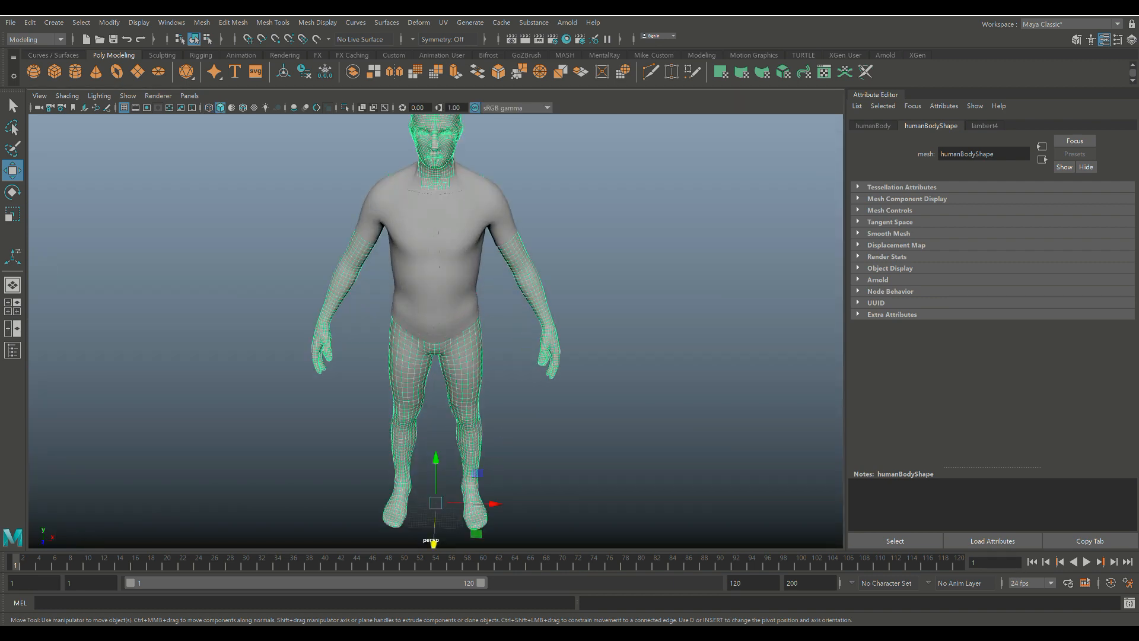
Nudge the human body forward along Z so its back sits inside the shirt, and check the fit from the side.
{"action": "left_click_drag", "start_coordinate": [436, 331], "coordinate": [629, 361], "text": "alt"}
{"action": "left_click_drag", "start_coordinate": [379, 243], "coordinate": [398, 249], "text": "alt"}
{"action": "middle_click_drag", "start_coordinate": [399, 249], "coordinate": [444, 311], "text": "alt"}
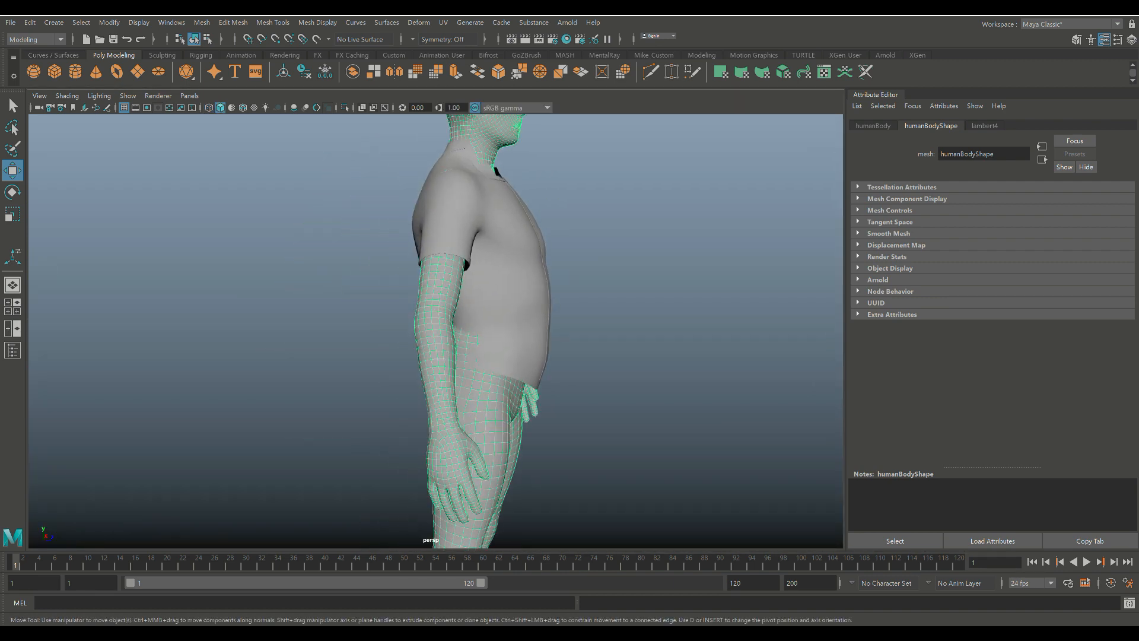
{"action": "left_click_drag", "start_coordinate": [444, 311], "coordinate": [415, 362], "text": "alt"}
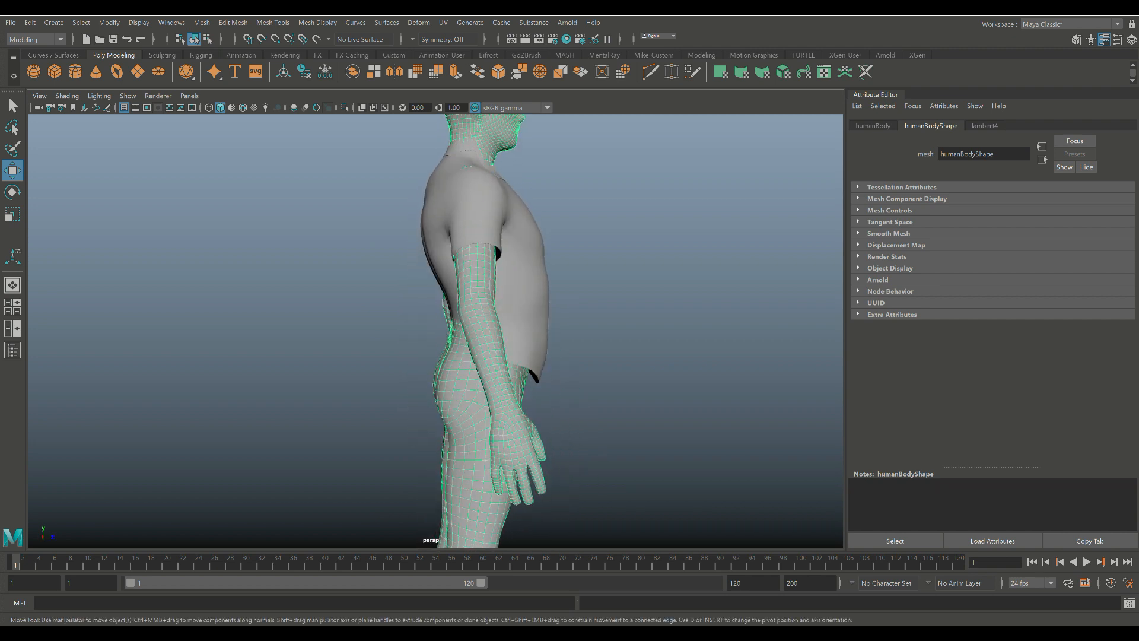
{"action": "scroll", "coordinate": [454, 356], "scroll_direction": "down", "scroll_amount": 6}
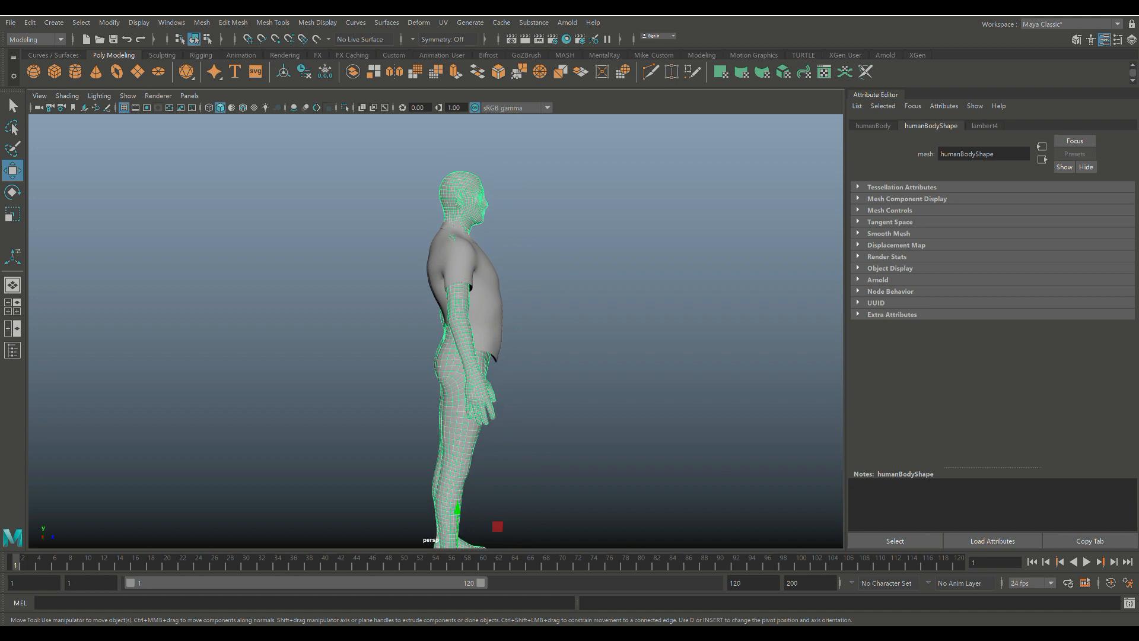
{"action": "left_click_drag", "start_coordinate": [508, 497], "coordinate": [509, 497]}
{"action": "scroll", "coordinate": [454, 356], "scroll_direction": "up", "scroll_amount": 5}
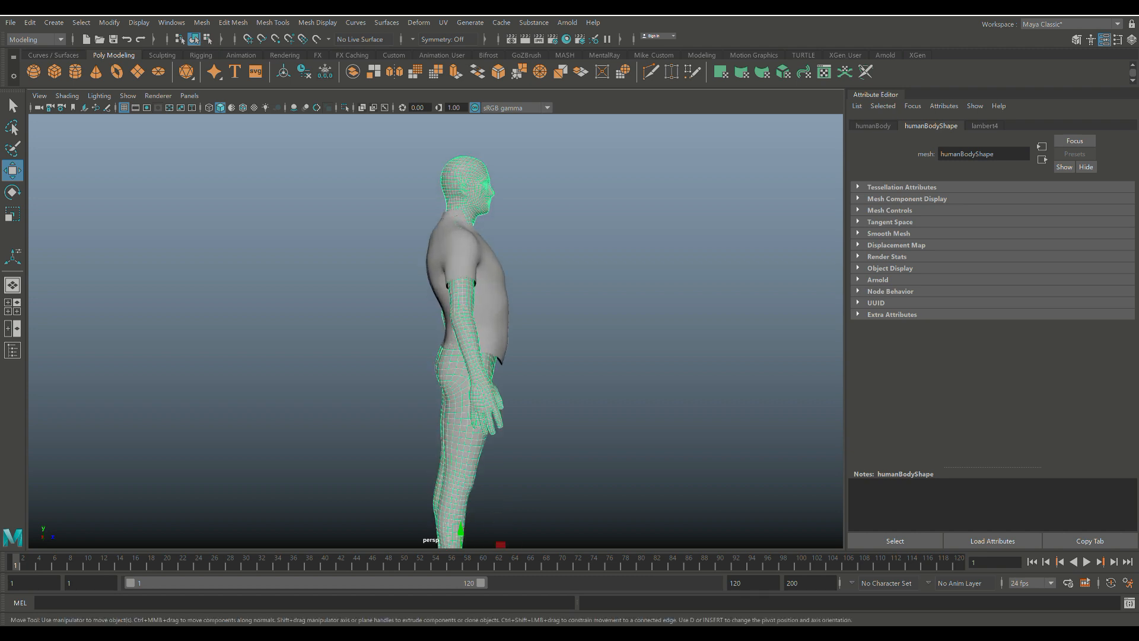
{"action": "mouse_move", "coordinate": [454, 356]}
{"action": "left_mouse_down", "text": "alt"}
{"action": "mouse_move", "coordinate": [528, 357]}
{"action": "mouse_move", "coordinate": [457, 359]}
{"action": "left_mouse_up", "text": "alt"}
{"action": "middle_click_drag", "start_coordinate": [457, 358], "coordinate": [460, 255], "text": "alt"}
Assign a new Lambert material to the shirt, set its colour to blue, and deselect it.
{"action": "left_click_drag", "start_coordinate": [522, 267], "coordinate": [379, 286], "text": "alt"}
{"action": "left_click_drag", "start_coordinate": [694, 502], "coordinate": [587, 502], "text": "alt"}
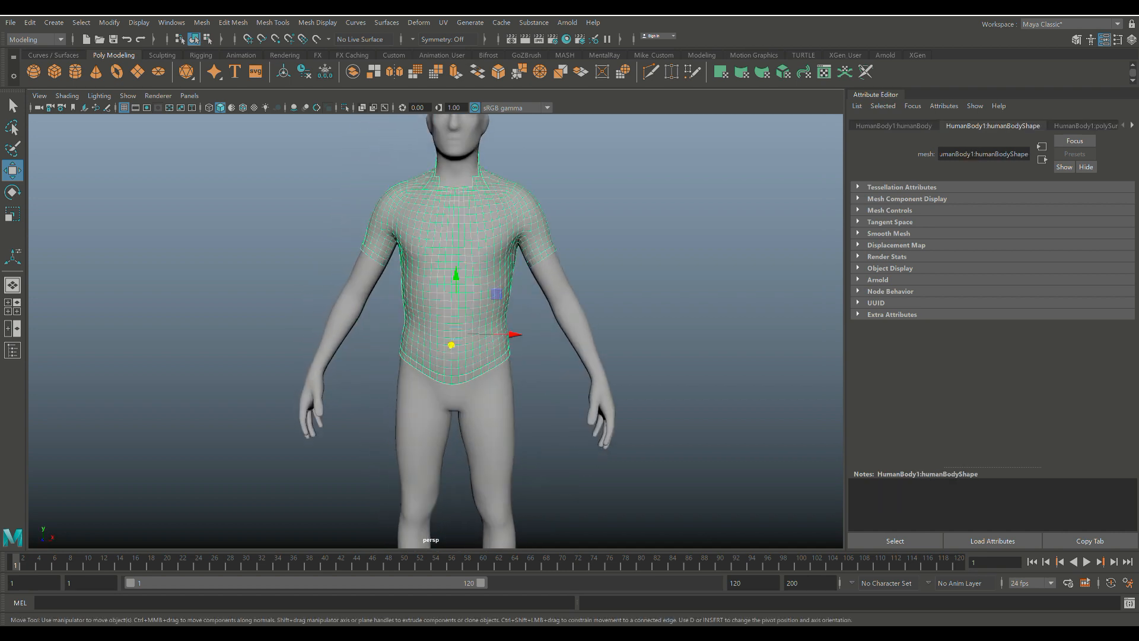
{"action": "right_click_drag", "start_coordinate": [482, 233], "coordinate": [469, 532]}
{"action": "right_click_drag", "start_coordinate": [480, 275], "coordinate": [479, 540]}
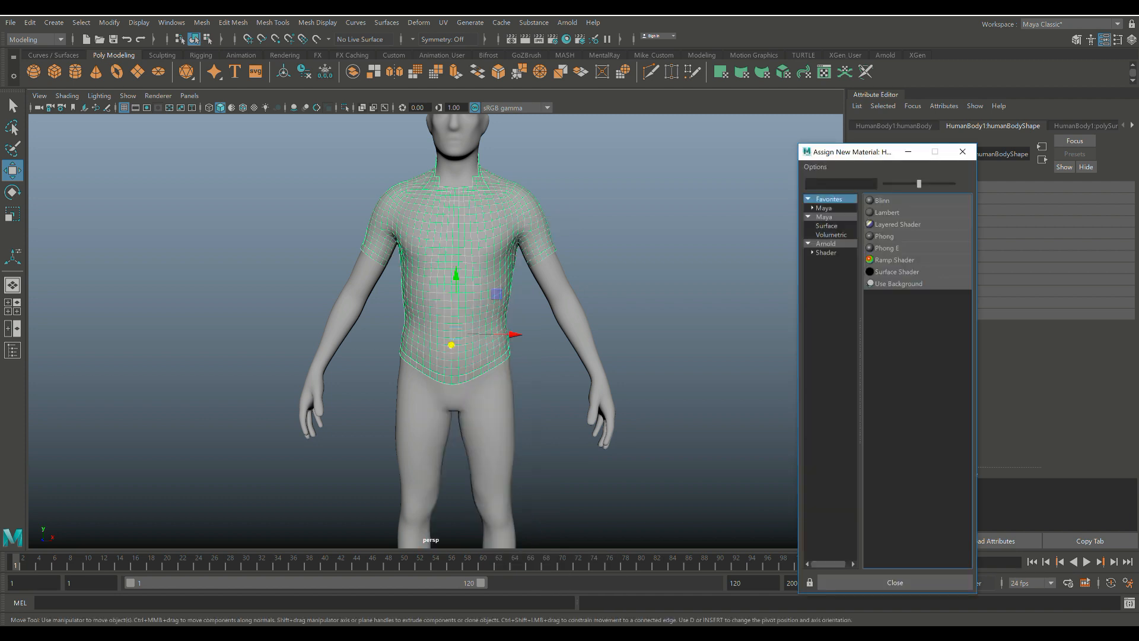
{"action": "left_click", "coordinate": [887, 213]}
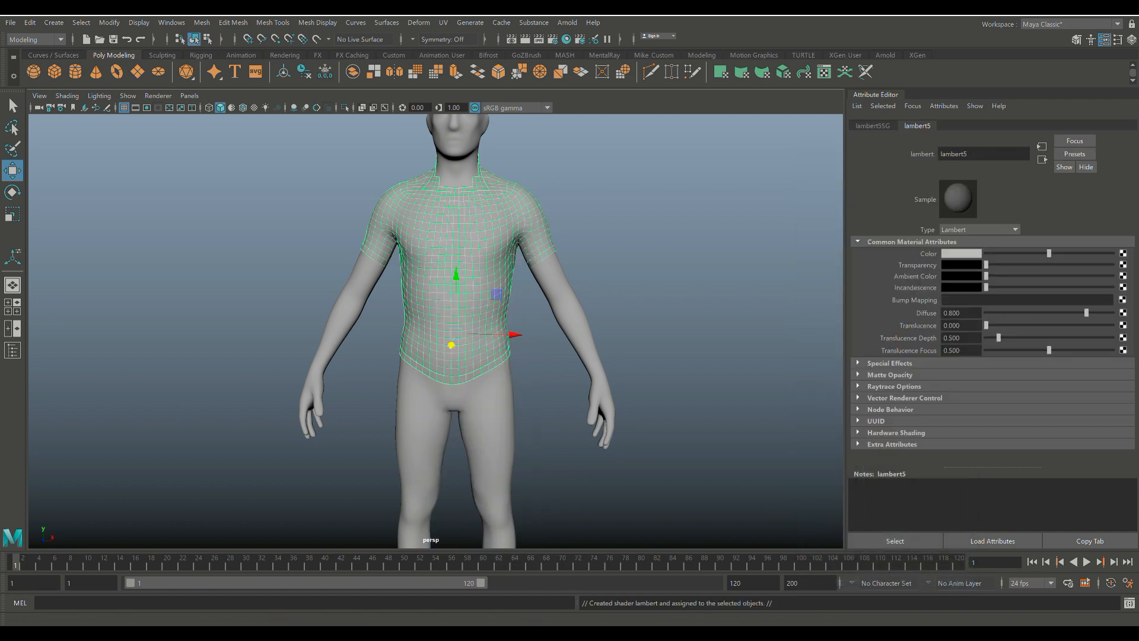
{"action": "left_click", "coordinate": [961, 253]}
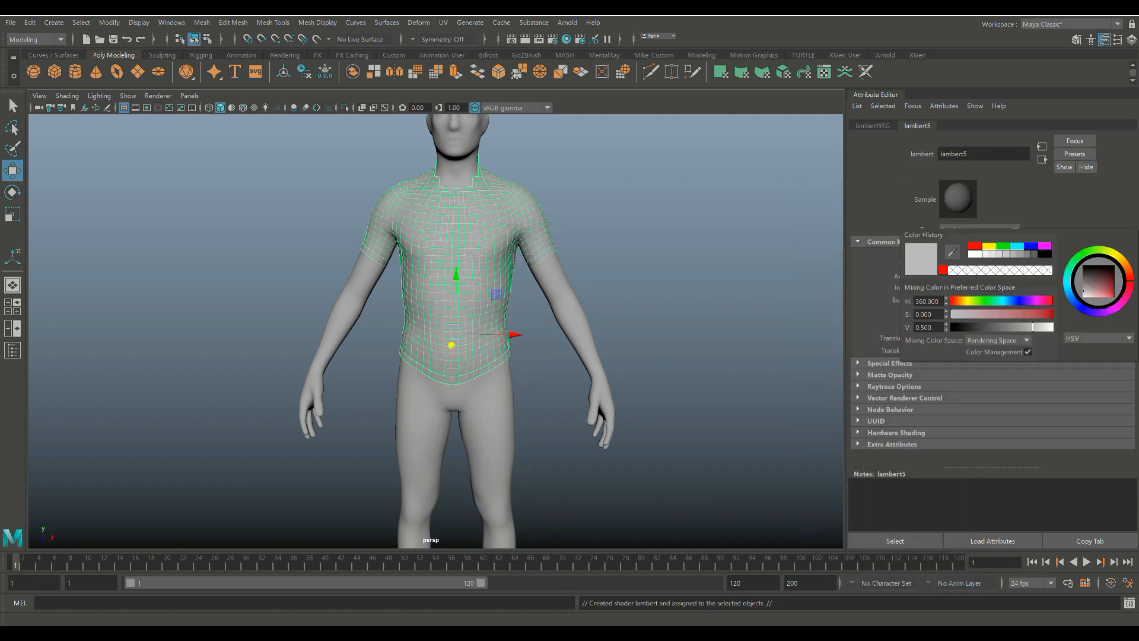
{"action": "left_click", "coordinate": [1031, 245]}
{"action": "left_click", "coordinate": [712, 266]}
Nudge the shirt backwards along Z and slightly up to cover the body's lower back, and check the fit all around.
{"action": "left_click_drag", "start_coordinate": [436, 331], "coordinate": [593, 331], "text": "alt"}
{"action": "left_click_drag", "start_coordinate": [435, 331], "coordinate": [454, 331], "text": "alt"}
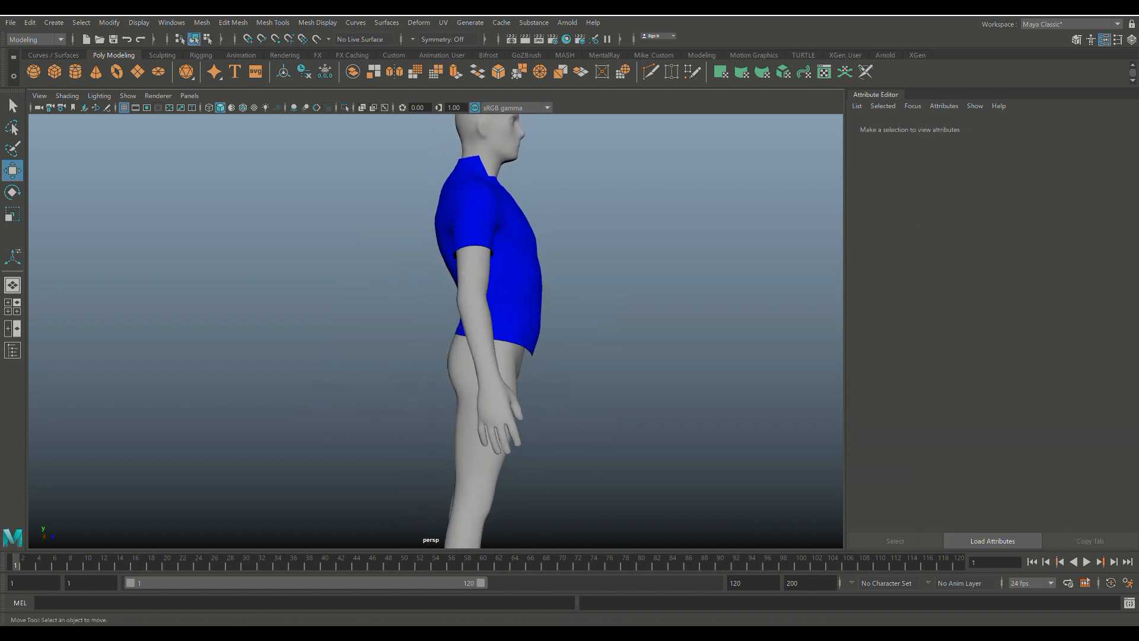
{"action": "left_click", "coordinate": [511, 273]}
{"action": "left_click_drag", "start_coordinate": [511, 273], "coordinate": [606, 285], "text": "alt"}
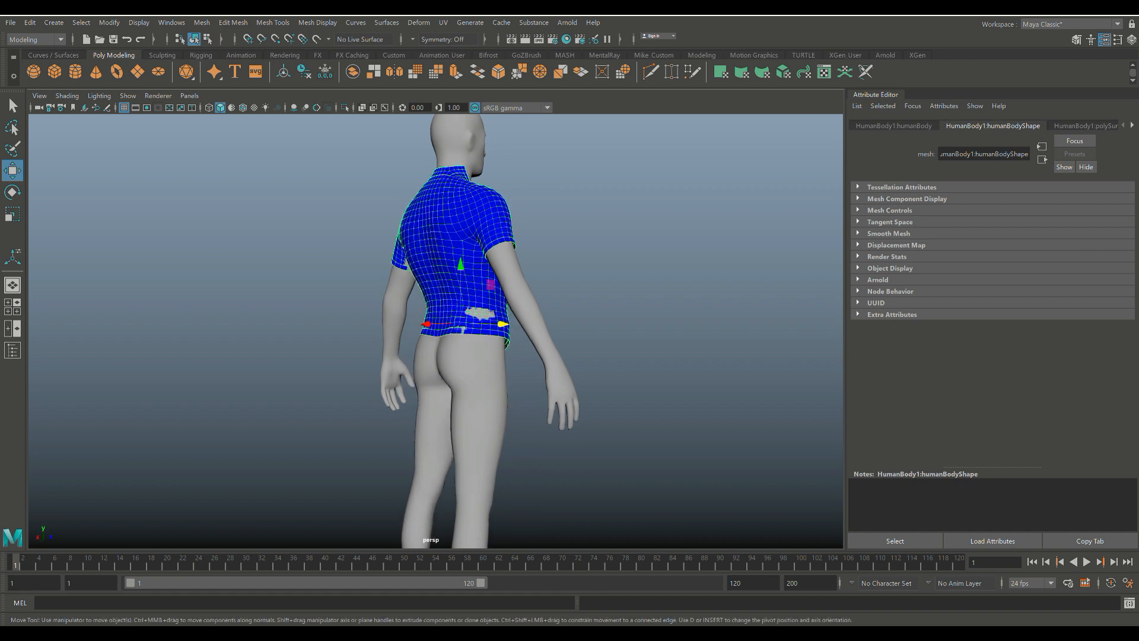
{"action": "left_click_drag", "start_coordinate": [503, 324], "coordinate": [501, 324]}
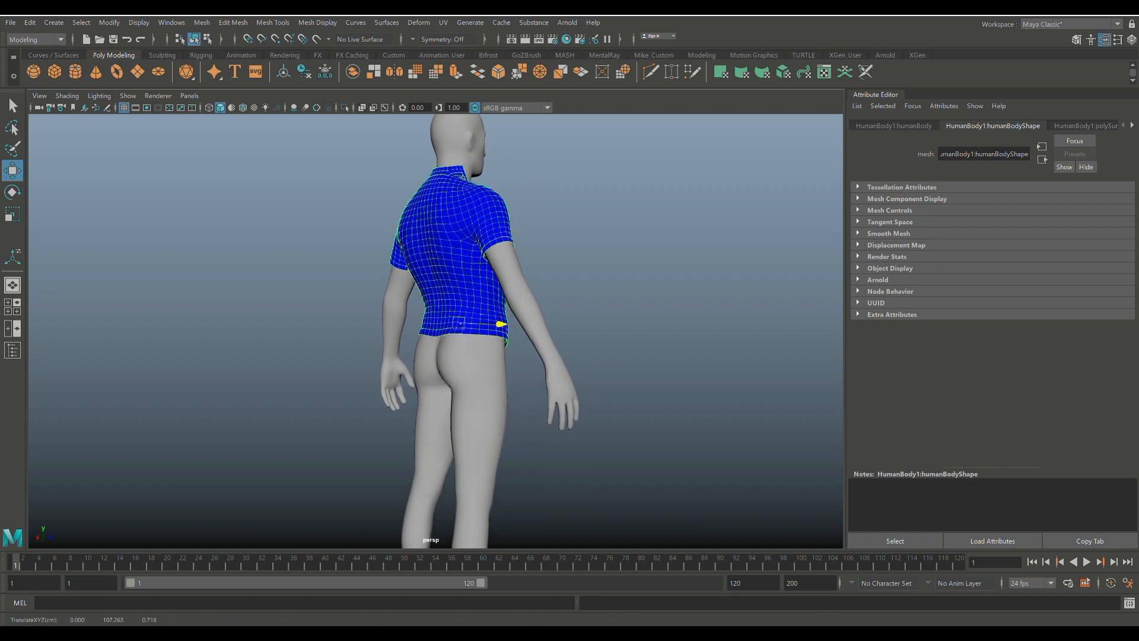
{"action": "left_click_drag", "start_coordinate": [653, 317], "coordinate": [531, 353], "text": "alt"}
{"action": "left_click_drag", "start_coordinate": [491, 279], "coordinate": [491, 277]}
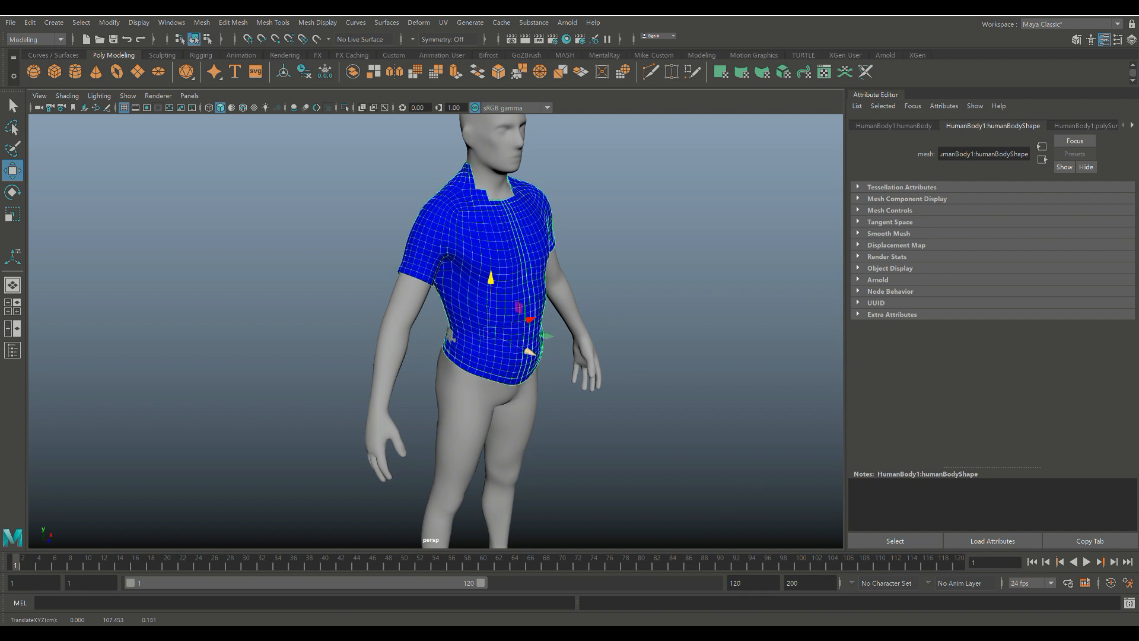
{"action": "left_click_drag", "start_coordinate": [529, 320], "coordinate": [395, 298]}
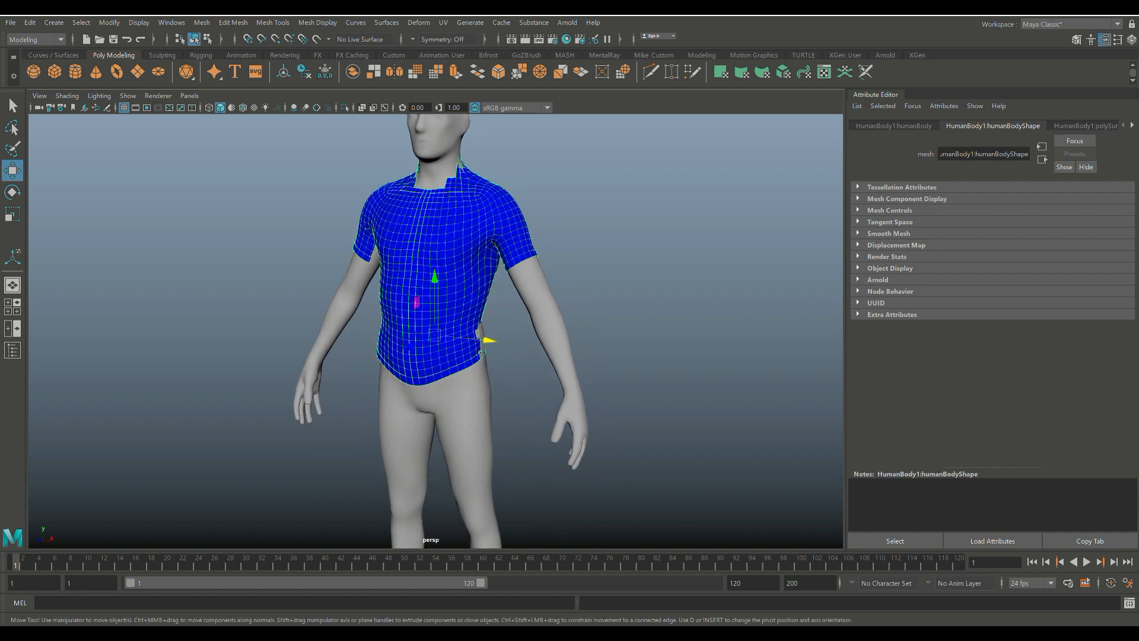
{"action": "left_click_drag", "start_coordinate": [488, 340], "coordinate": [559, 333]}
{"action": "middle_click_drag", "start_coordinate": [559, 334], "coordinate": [561, 412], "text": "alt"}
{"action": "scroll", "coordinate": [560, 413], "scroll_direction": "up", "scroll_amount": 1}
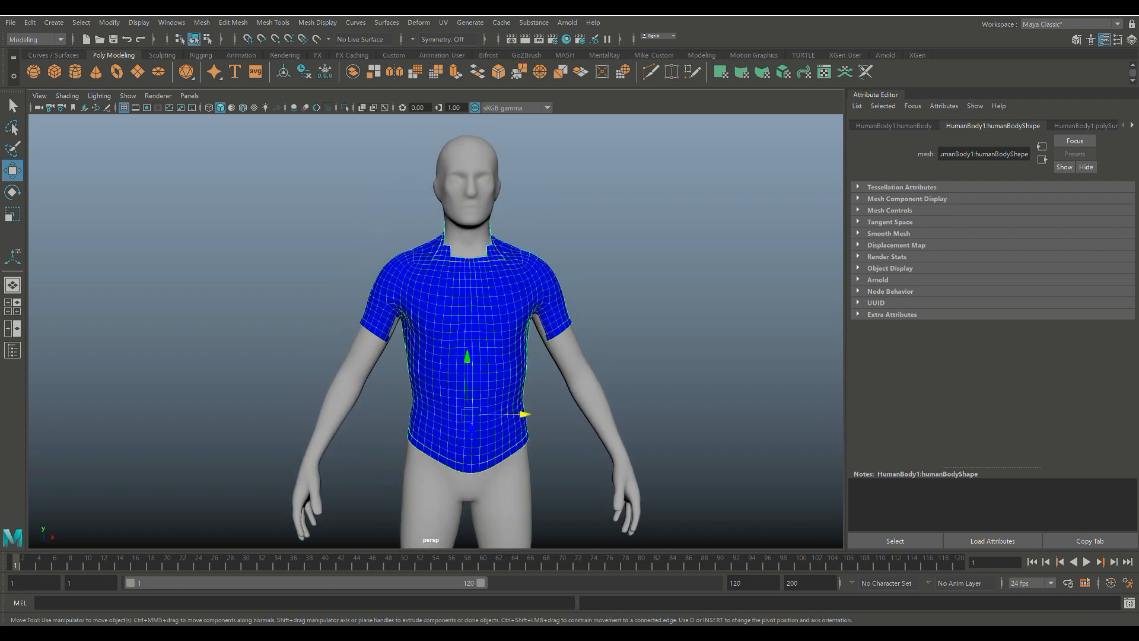
Switch to the FX menu set and turn the shirt into an nCloth object.
{"action": "left_click", "coordinate": [36, 39]}
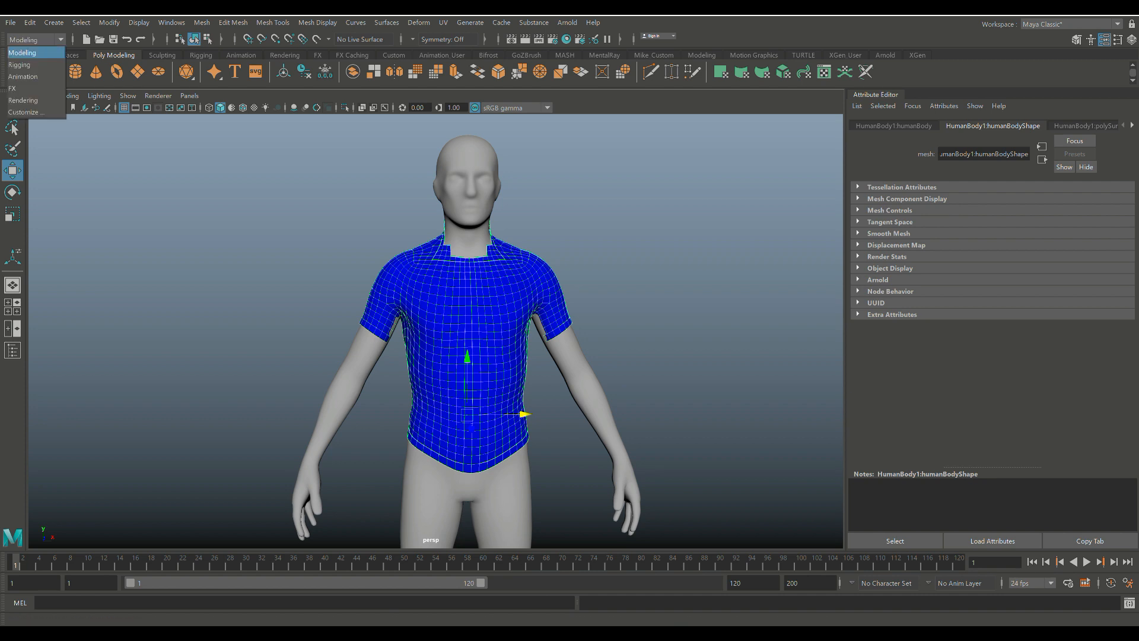
{"action": "left_click", "coordinate": [35, 88]}
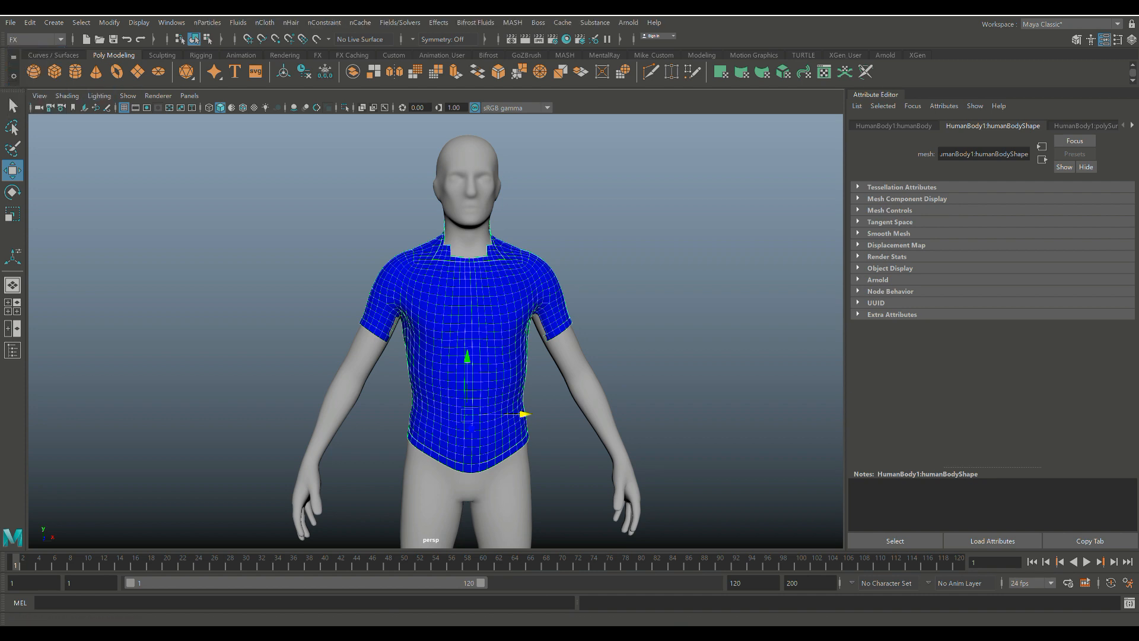
{"action": "left_click", "coordinate": [264, 22]}
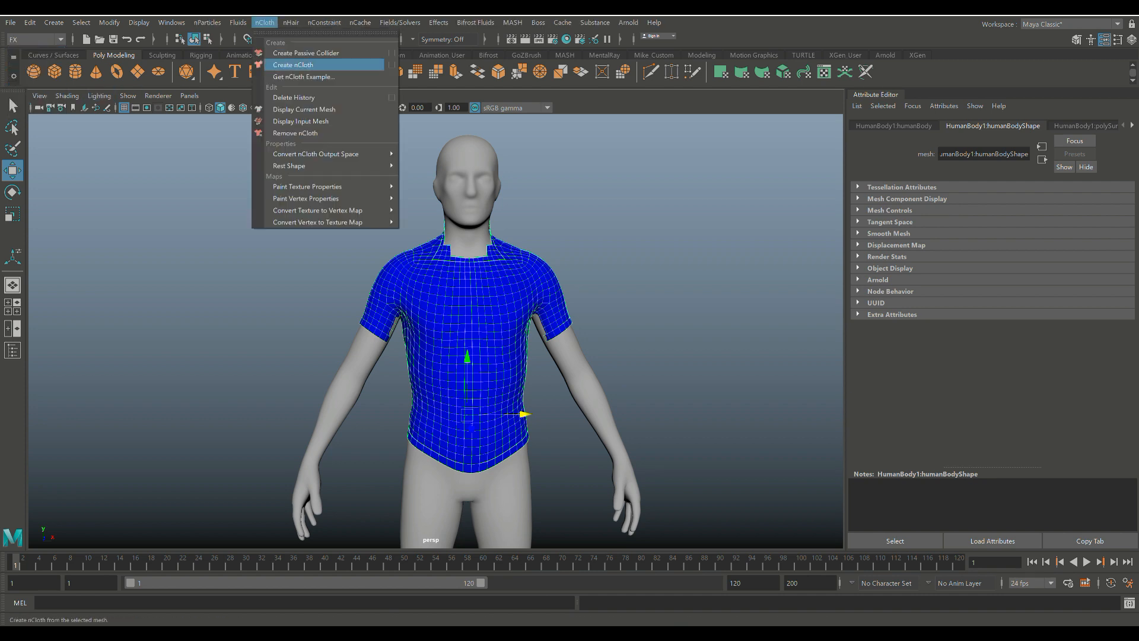
{"action": "left_click", "coordinate": [293, 64]}
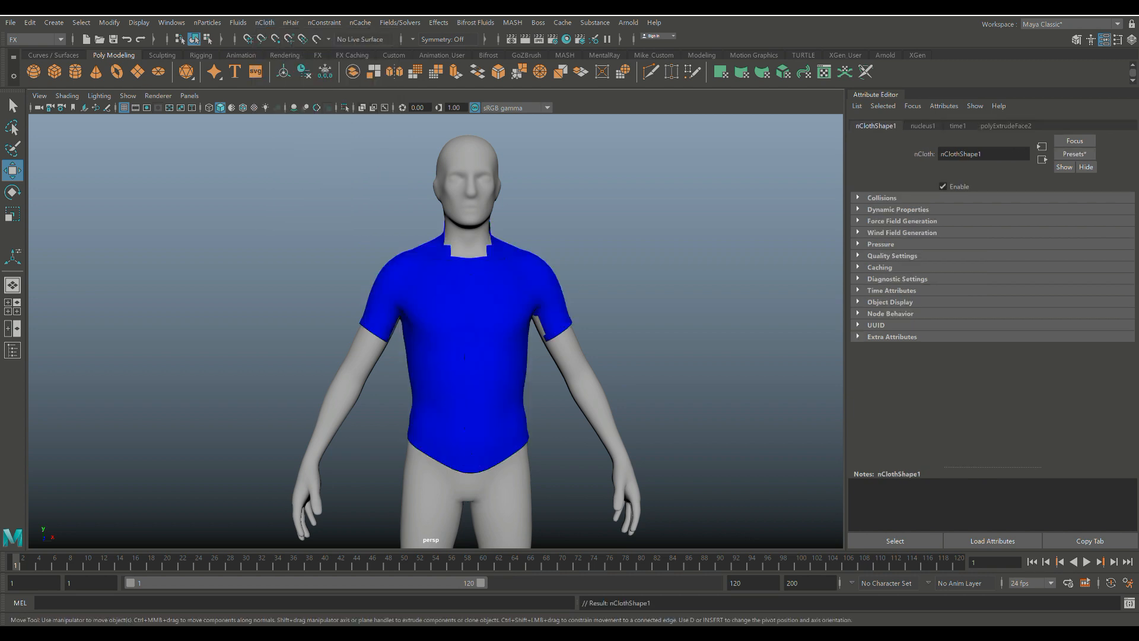
Make the human body a passive collider for the cloth simulation.
{"action": "left_click", "coordinate": [467, 356]}
{"action": "left_click", "coordinate": [503, 478]}
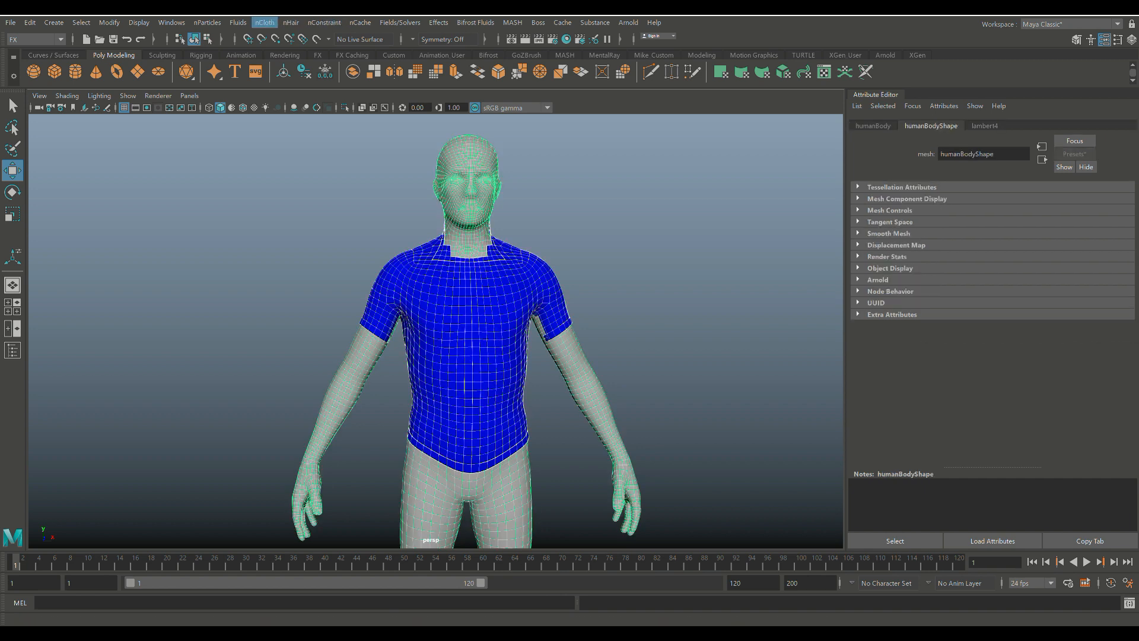
{"action": "left_click", "coordinate": [264, 23]}
{"action": "left_click", "coordinate": [293, 53]}
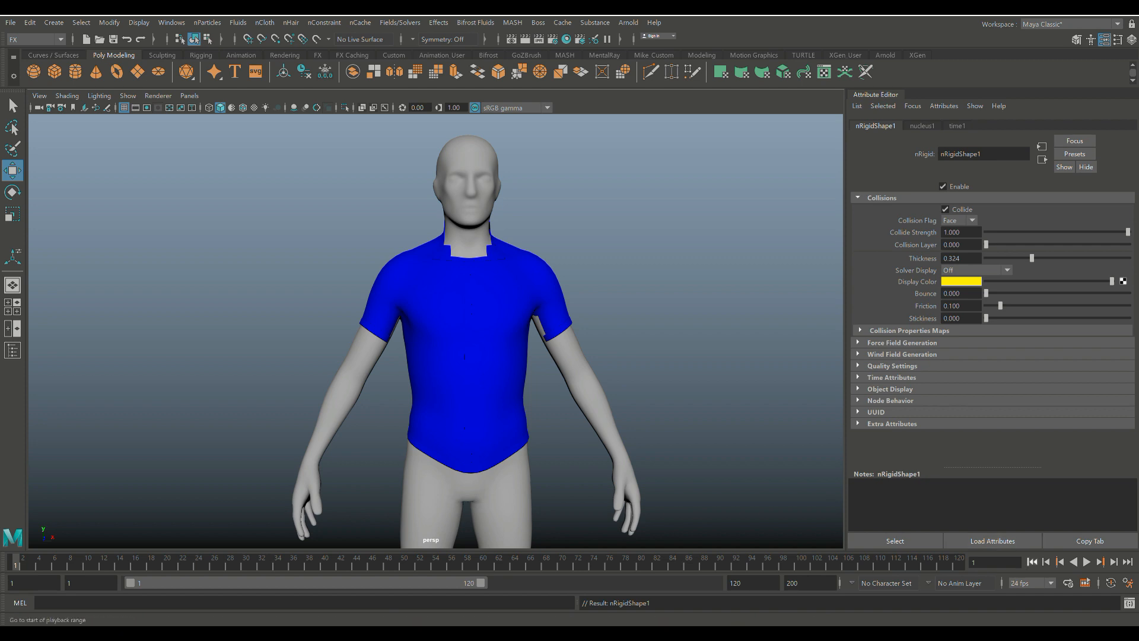
Extend the playback range and animation end to frame 300.
{"action": "double_click", "coordinate": [735, 582]}
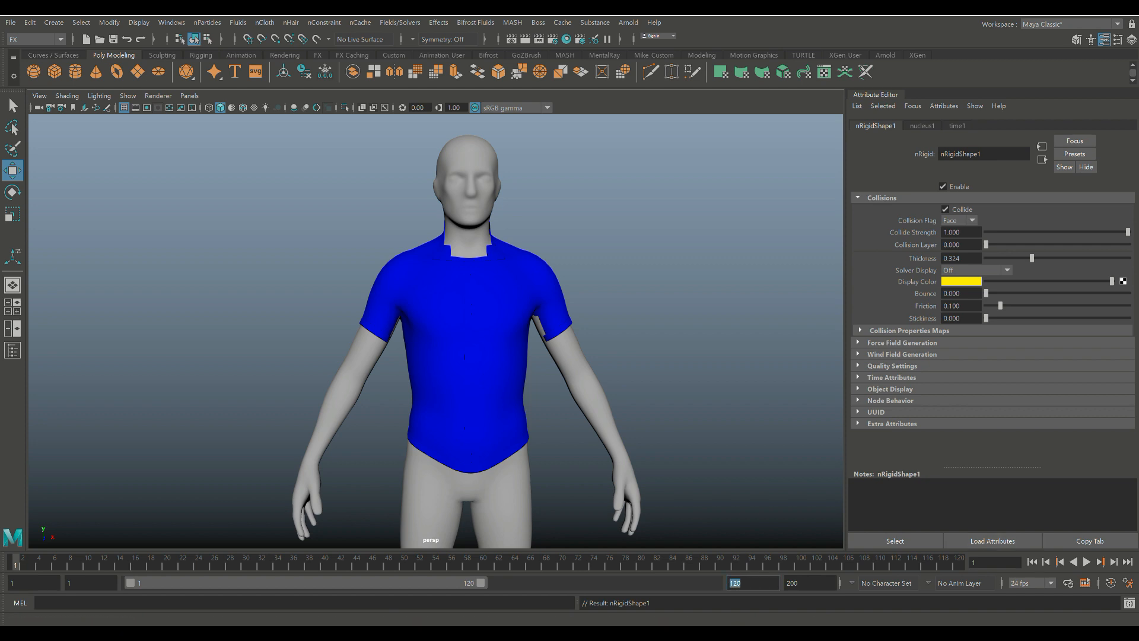
{"action": "type", "text": "300"}
{"action": "key", "text": "Return"}
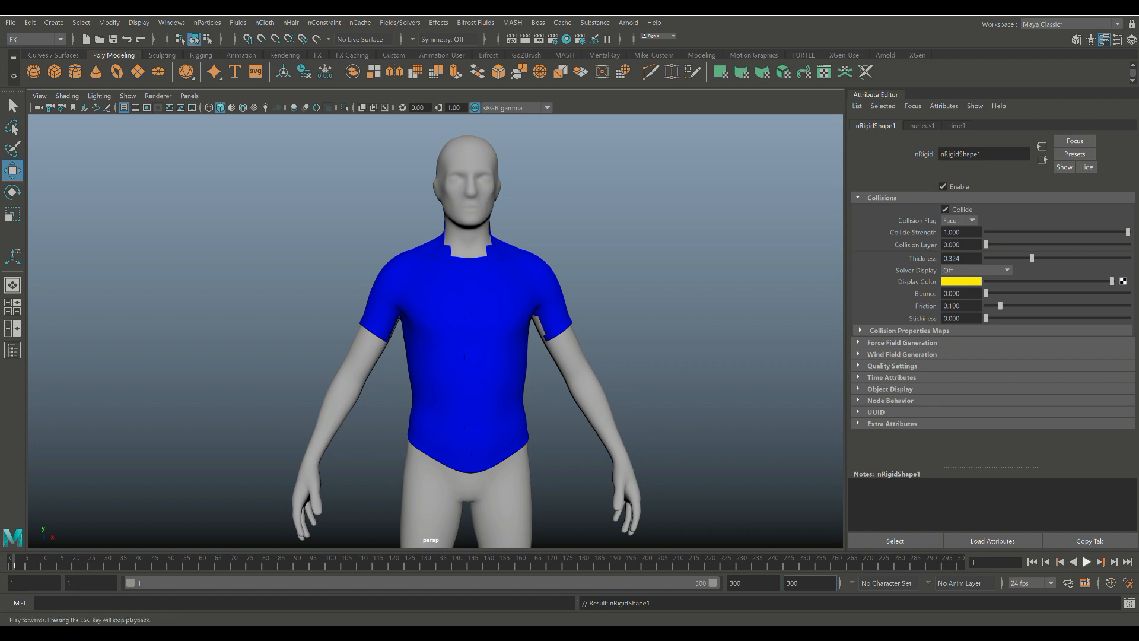
Play the cloth simulation, stop it partway, and inspect how the shirt drapes on the body up close.
{"action": "left_click", "coordinate": [1087, 561]}
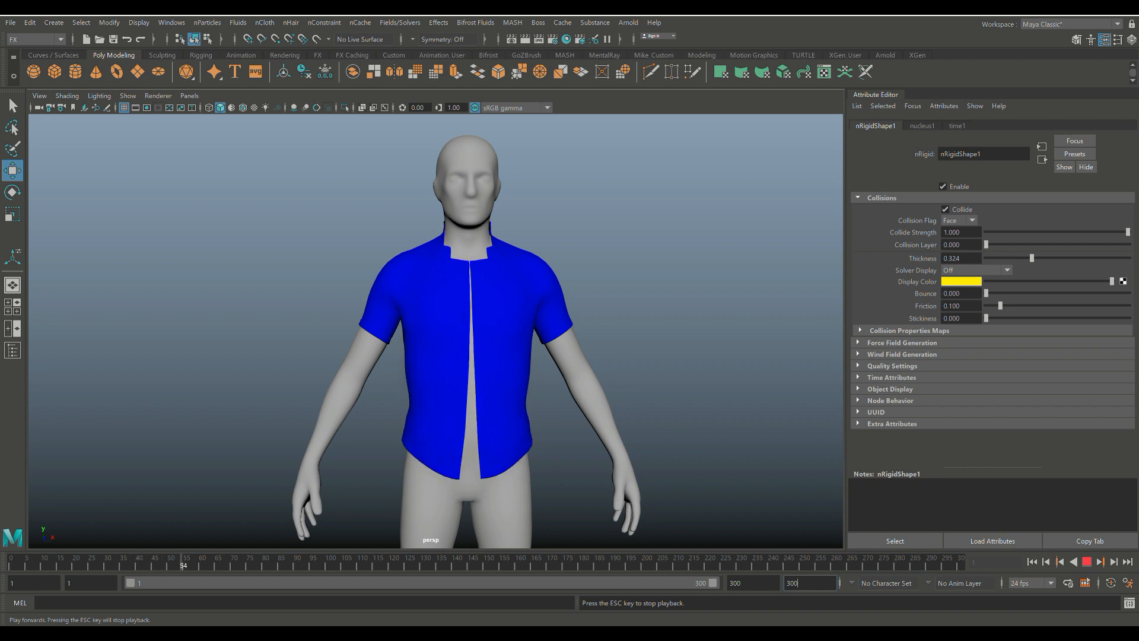
{"action": "key", "text": "Escape"}
{"action": "left_click_drag", "start_coordinate": [380, 321], "coordinate": [507, 333], "text": "alt"}
{"action": "scroll", "coordinate": [436, 331], "scroll_direction": "up", "scroll_amount": 5}
{"action": "scroll", "coordinate": [436, 331], "scroll_direction": "up", "scroll_amount": 4}
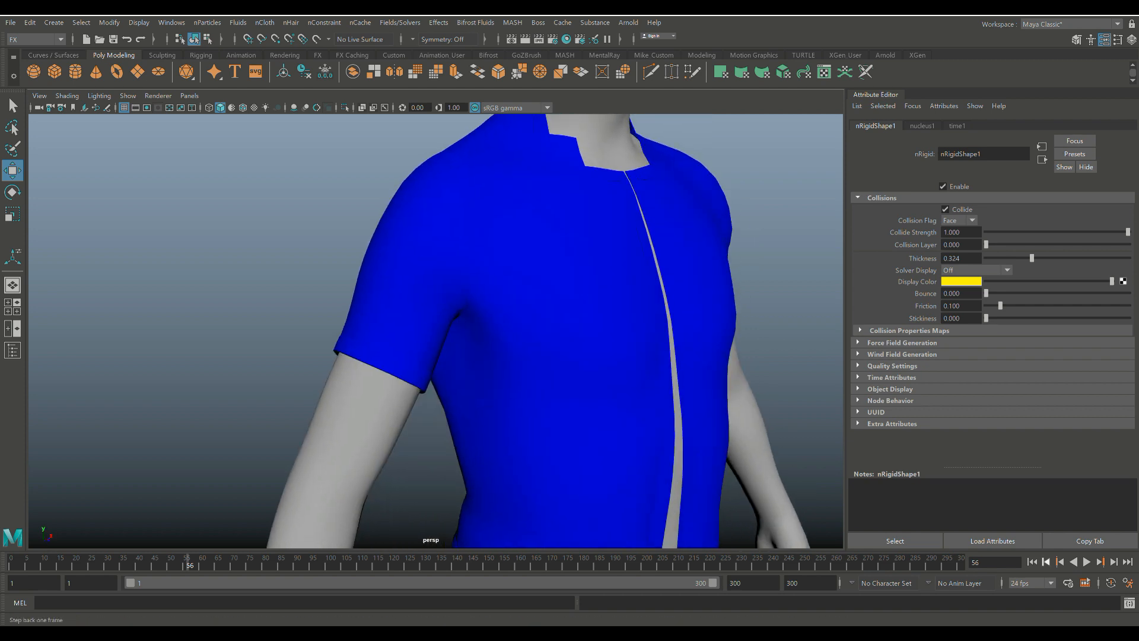
Return to the start of the timeline and replace the shirt's nCloth settings with the silk preset.
{"action": "left_click", "coordinate": [1032, 562]}
{"action": "left_click", "coordinate": [569, 332]}
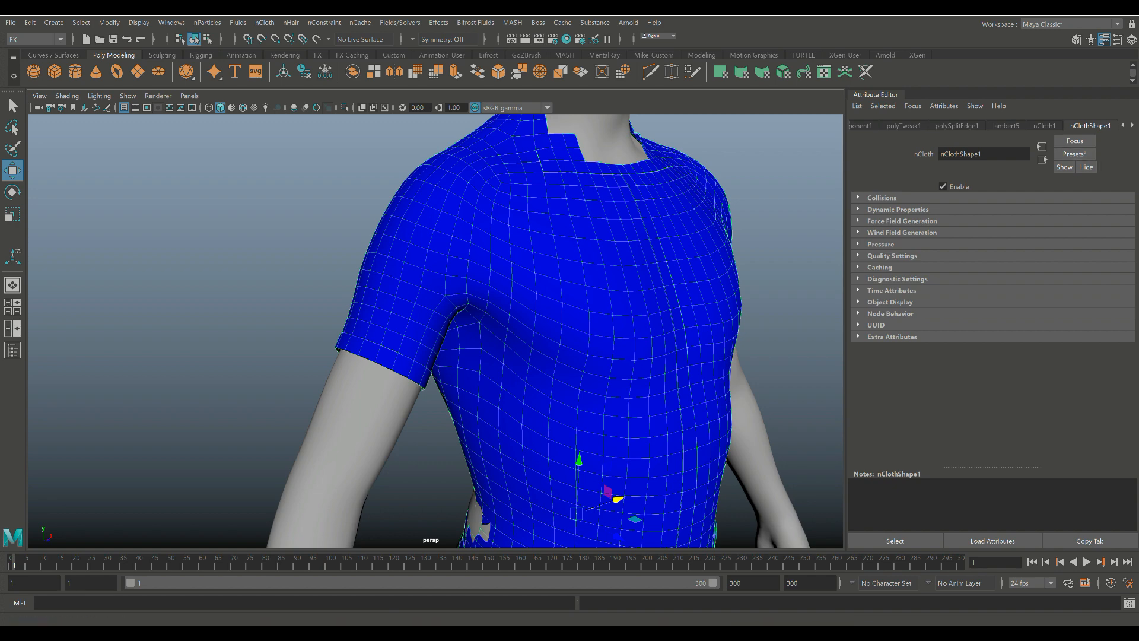
{"action": "left_click", "coordinate": [1075, 154]}
{"action": "mouse_move", "coordinate": [1062, 343]}
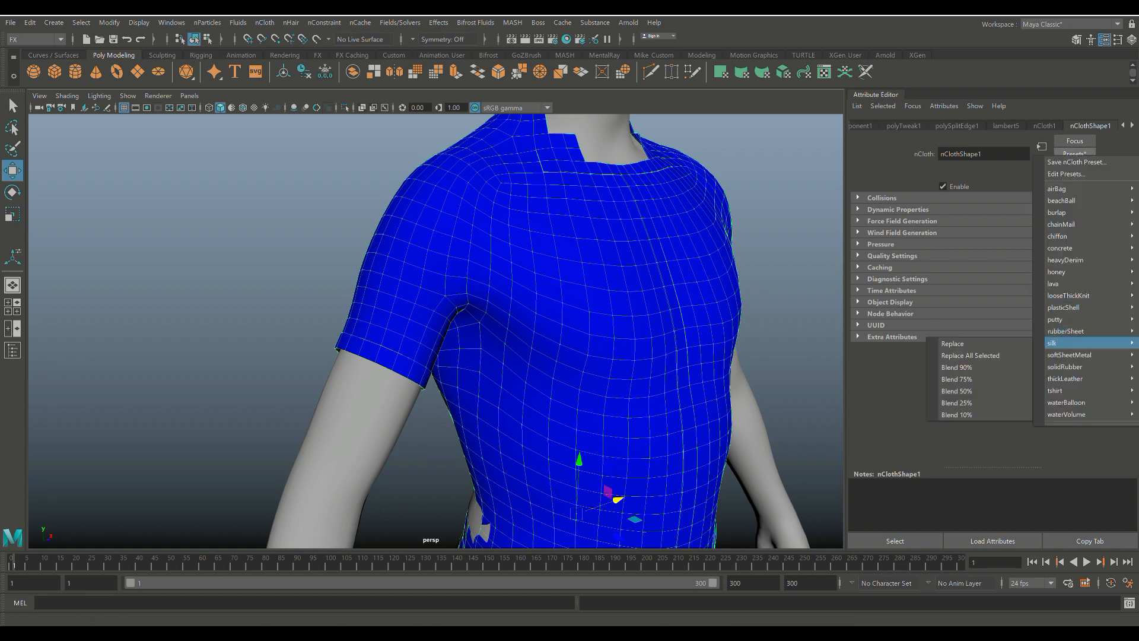
{"action": "left_click", "coordinate": [952, 343]}
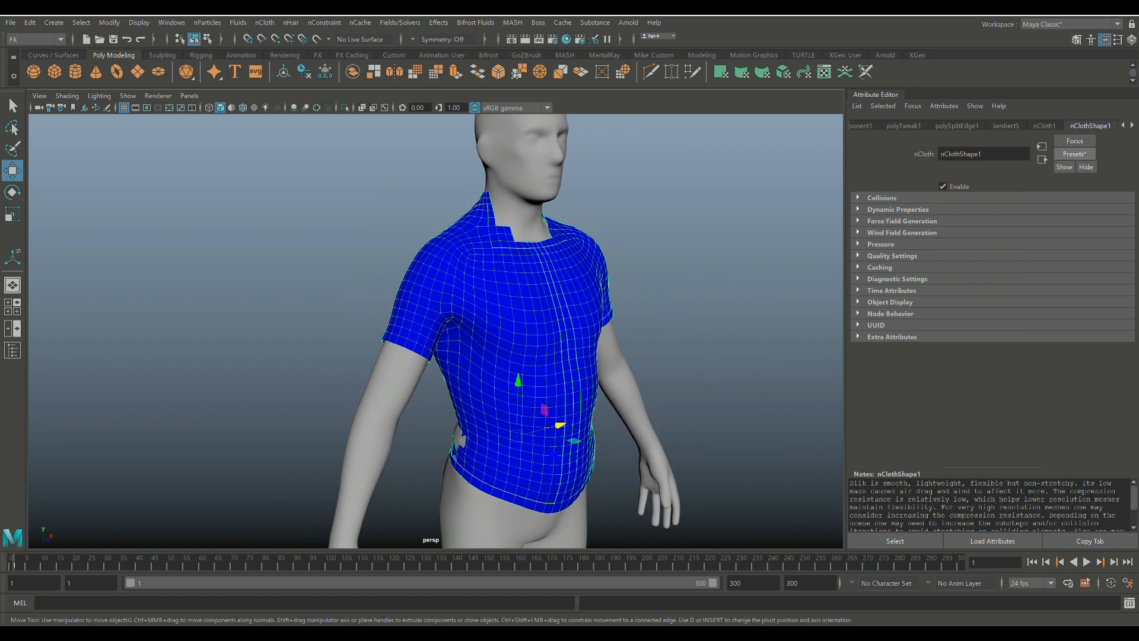
Play the silk cloth simulation while viewing the shirt from both sides, and stop it at about frame 90.
{"action": "left_click", "coordinate": [1087, 562]}
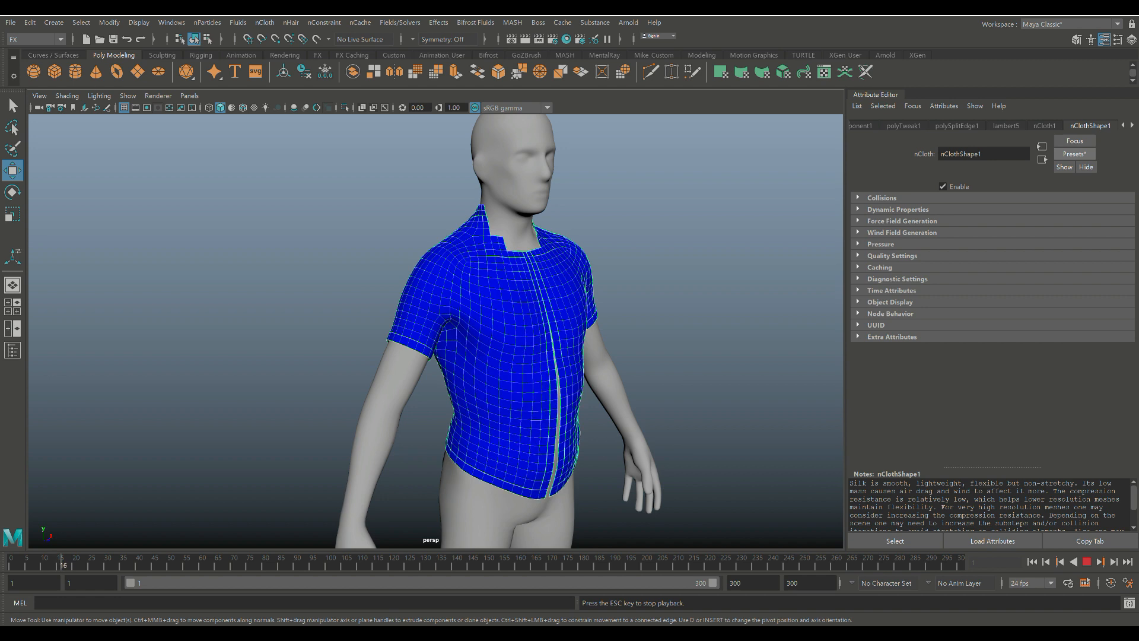
{"action": "scroll", "coordinate": [435, 331], "scroll_direction": "up", "scroll_amount": 2}
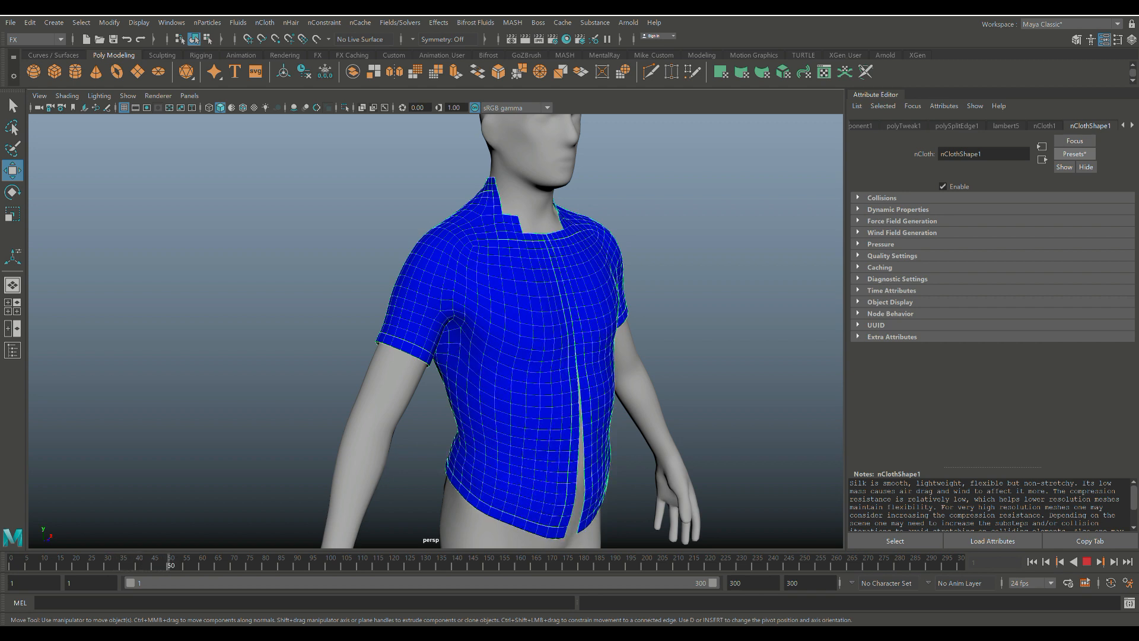
{"action": "left_click_drag", "start_coordinate": [522, 333], "coordinate": [374, 333], "text": "alt"}
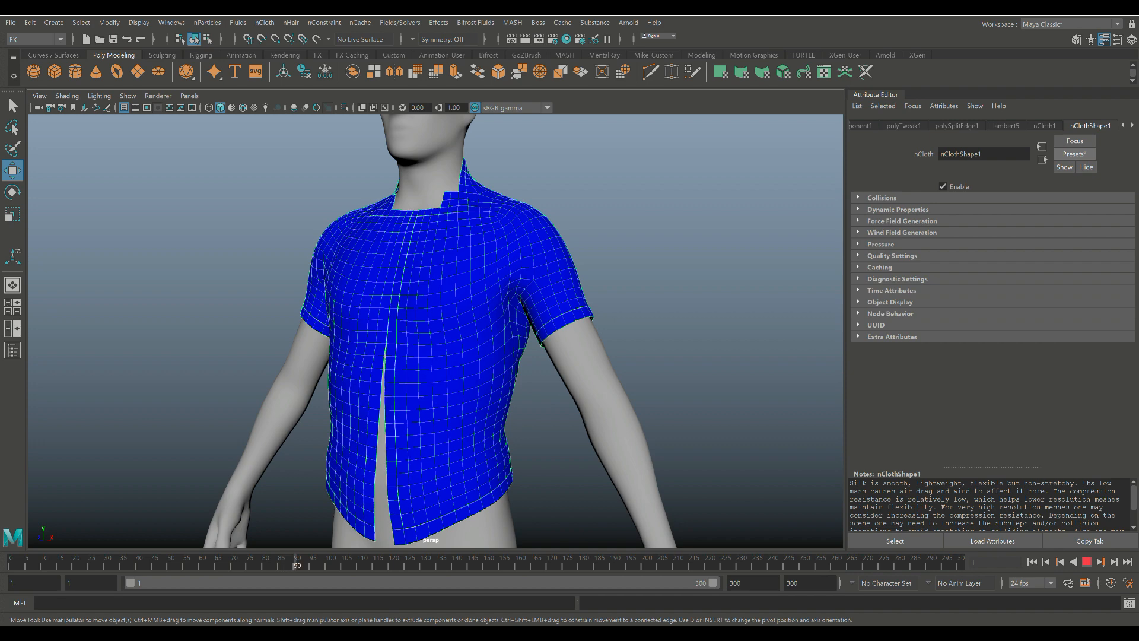
{"action": "key", "text": "Escape"}
Examine the simulated silk shirt from the front and both sides, checking its collar, front opening and sleeves.
{"action": "scroll", "coordinate": [436, 331], "scroll_direction": "down", "scroll_amount": 4}
{"action": "left_click_drag", "start_coordinate": [435, 330], "coordinate": [477, 335], "text": "alt"}
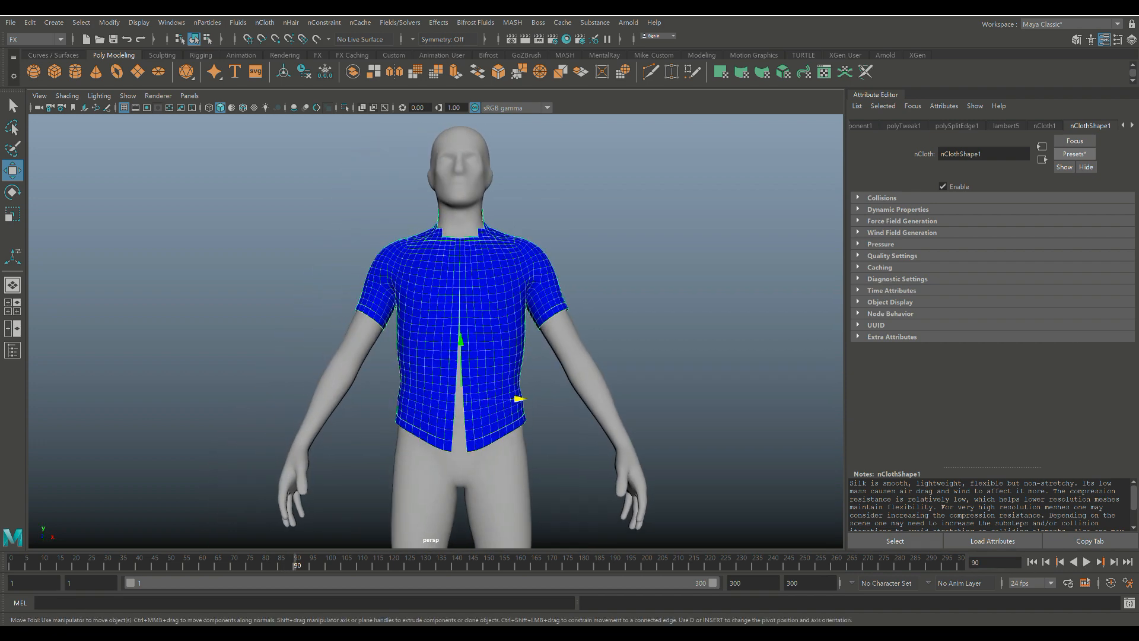
{"action": "scroll", "coordinate": [478, 335], "scroll_direction": "up", "scroll_amount": 3}
{"action": "scroll", "coordinate": [478, 335], "scroll_direction": "down", "scroll_amount": 1}
{"action": "middle_click_drag", "start_coordinate": [478, 335], "coordinate": [490, 393], "text": "alt"}
{"action": "left_click_drag", "start_coordinate": [490, 393], "coordinate": [537, 403], "text": "alt"}
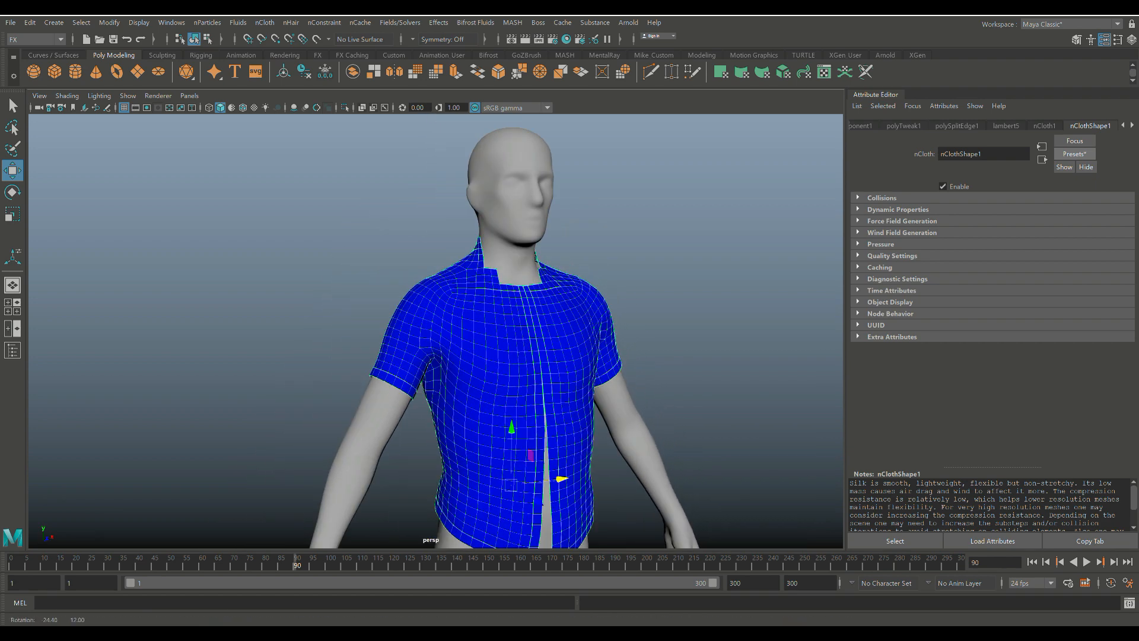
{"action": "left_click_drag", "start_coordinate": [582, 335], "coordinate": [842, 342], "text": "alt"}
{"action": "scroll", "coordinate": [436, 332], "scroll_direction": "down", "scroll_amount": 4}
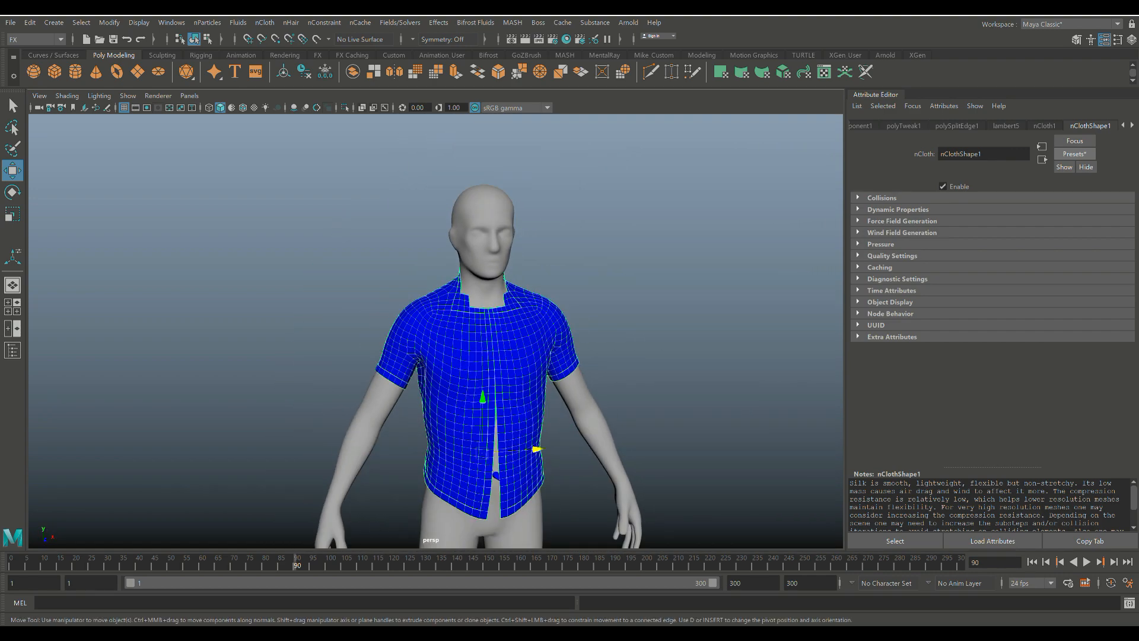
{"action": "middle_click_drag", "start_coordinate": [436, 331], "coordinate": [410, 264], "text": "alt"}
{"action": "scroll", "coordinate": [435, 331], "scroll_direction": "down", "scroll_amount": 2}
{"action": "left_click_drag", "start_coordinate": [435, 331], "coordinate": [395, 327], "text": "alt"}
{"action": "left_click_drag", "start_coordinate": [443, 290], "coordinate": [433, 279], "text": "alt"}
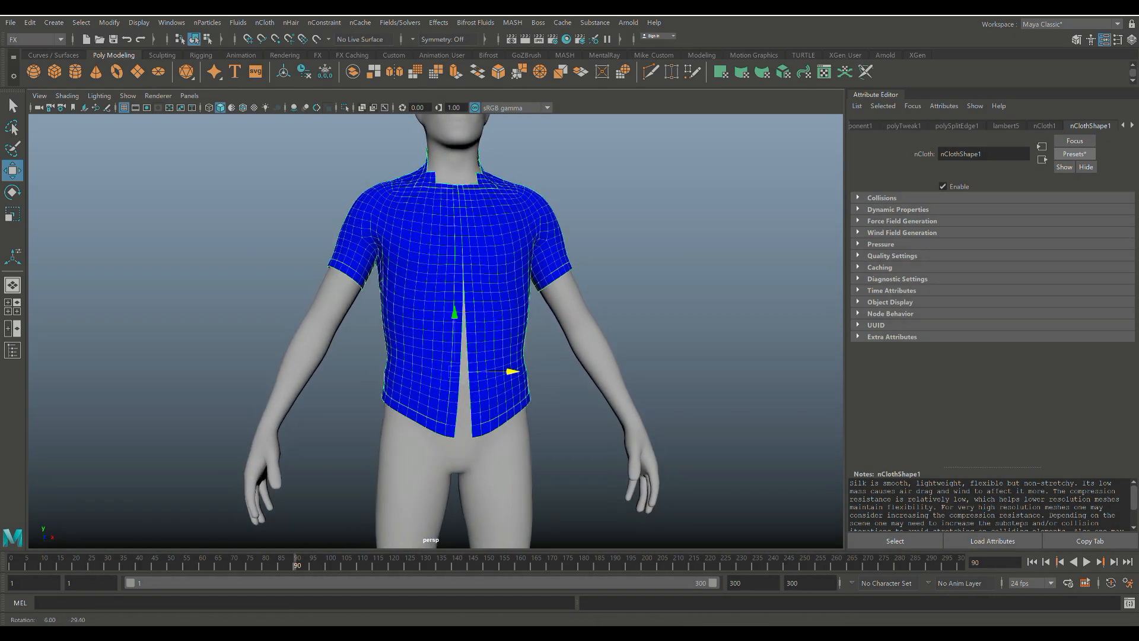
{"action": "mouse_move", "coordinate": [436, 331]}
{"action": "left_mouse_down", "text": "alt"}
{"action": "mouse_move", "coordinate": [489, 354]}
{"action": "mouse_move", "coordinate": [526, 392]}
{"action": "mouse_move", "coordinate": [558, 367]}
{"action": "mouse_move", "coordinate": [413, 342]}
{"action": "mouse_move", "coordinate": [441, 339]}
{"action": "mouse_move", "coordinate": [449, 307]}
{"action": "mouse_move", "coordinate": [453, 331]}
{"action": "left_mouse_up", "text": "alt"}
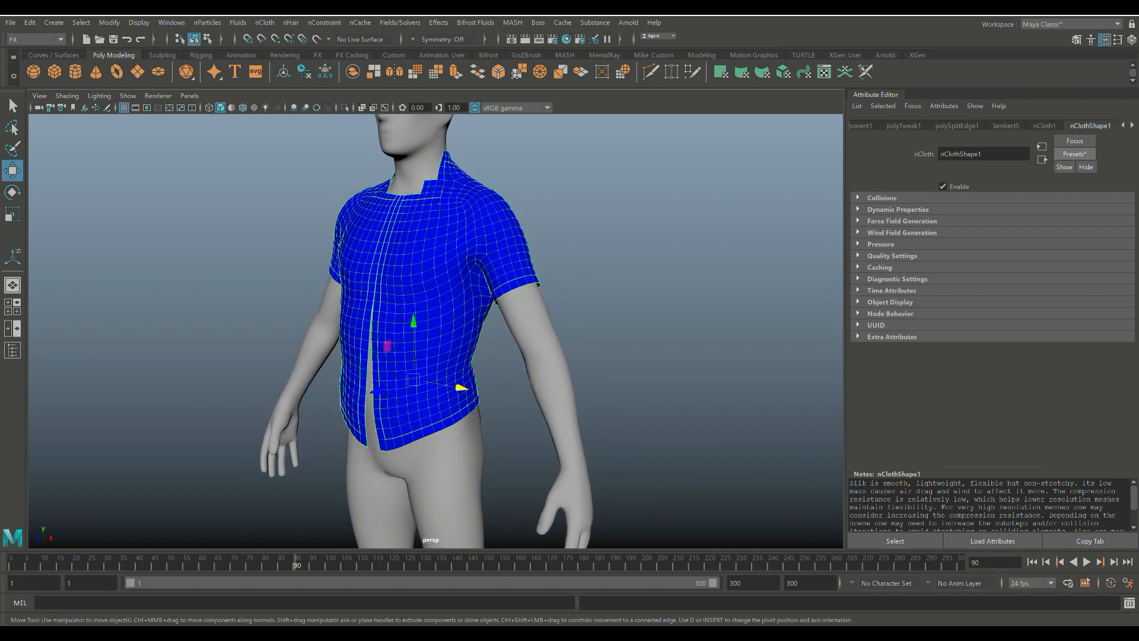
{"action": "middle_click_drag", "start_coordinate": [453, 331], "coordinate": [495, 398], "text": "alt"}
{"action": "scroll", "coordinate": [495, 397], "scroll_direction": "down", "scroll_amount": 3}
{"action": "scroll", "coordinate": [495, 397], "scroll_direction": "up", "scroll_amount": 2}
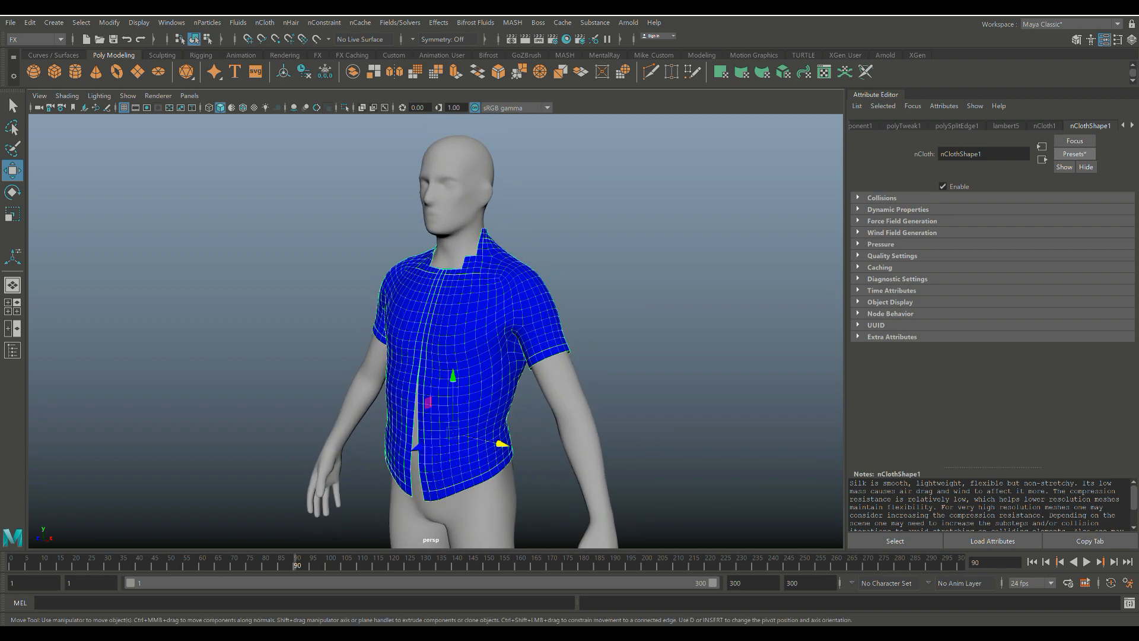
{"action": "middle_click_drag", "start_coordinate": [496, 398], "coordinate": [497, 363], "text": "alt"}
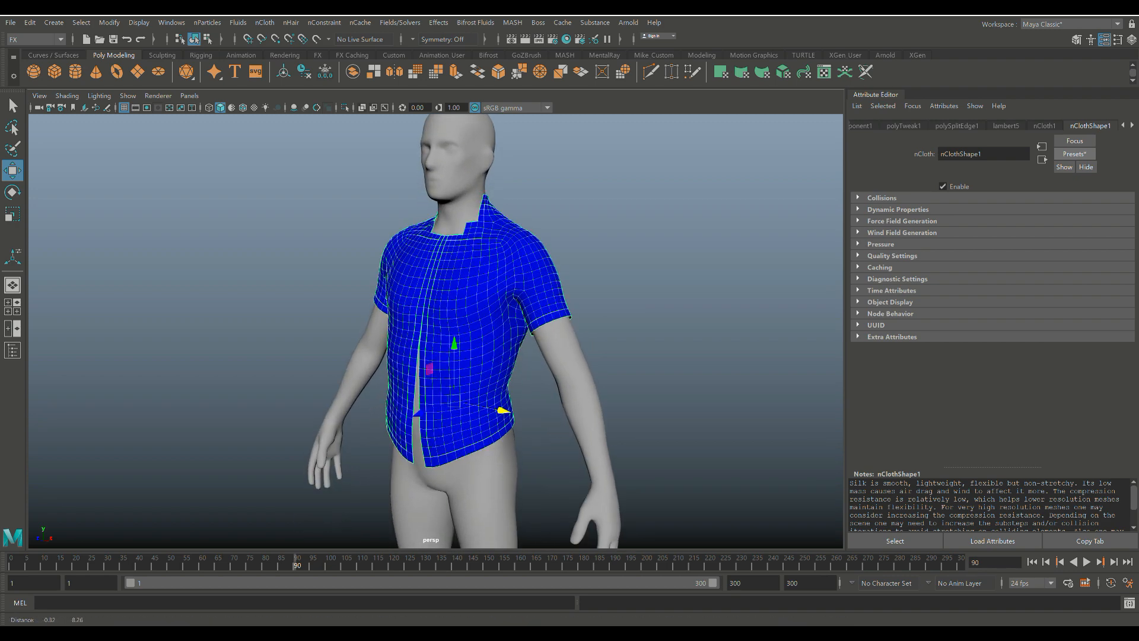
{"action": "scroll", "coordinate": [498, 363], "scroll_direction": "up", "scroll_amount": 1}
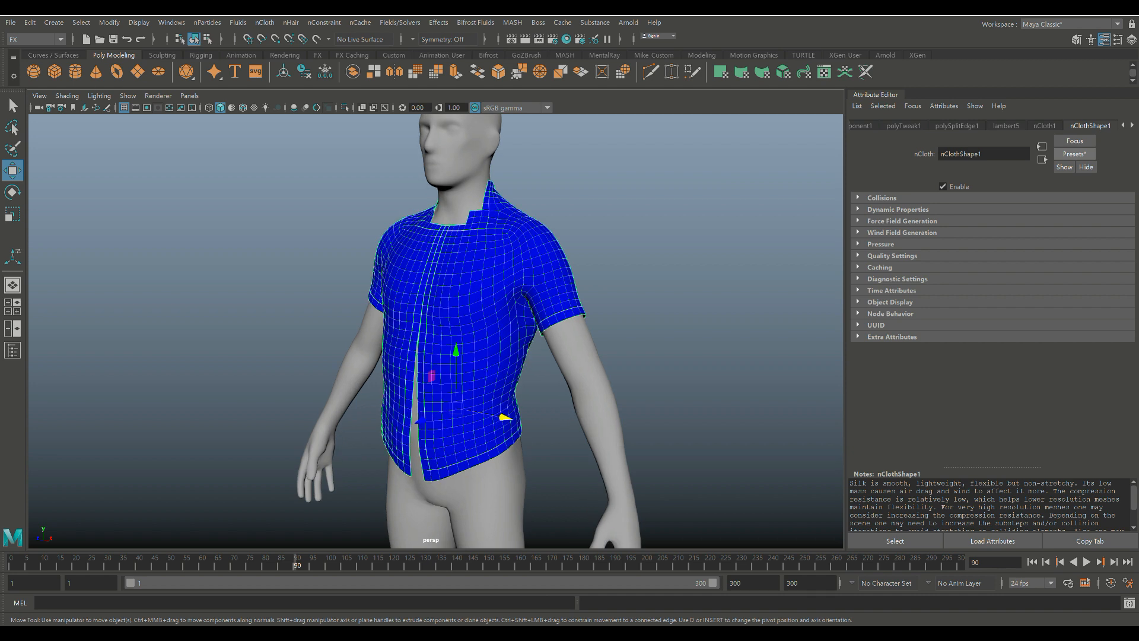